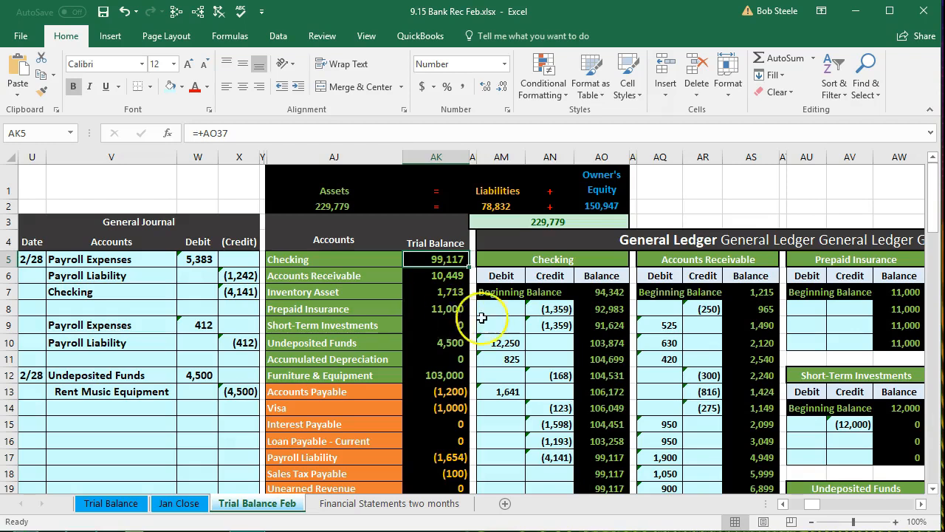
- Review the February Checking ledger entries, and go across the Trial Balance Feb sheet to the January 31 bank reconciliation
left_click_drag(498, 309, 533, 449)
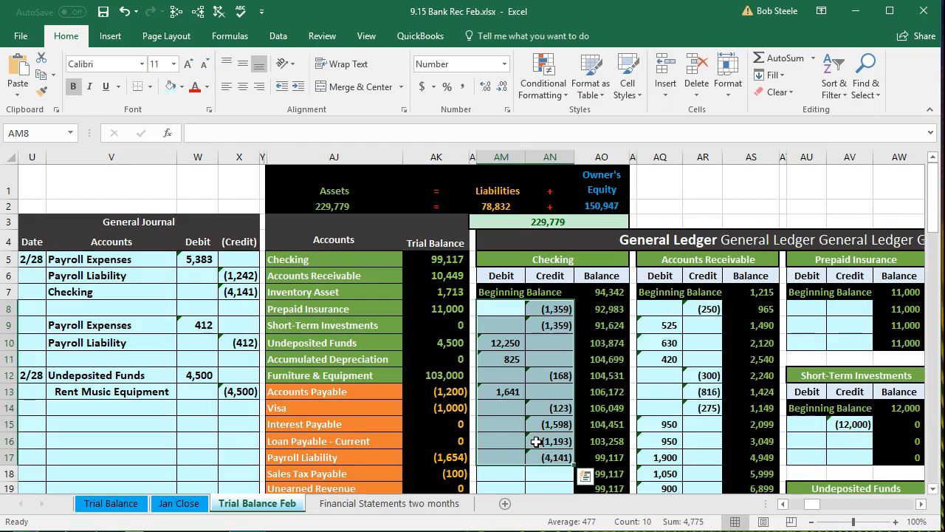
left_click(492, 310)
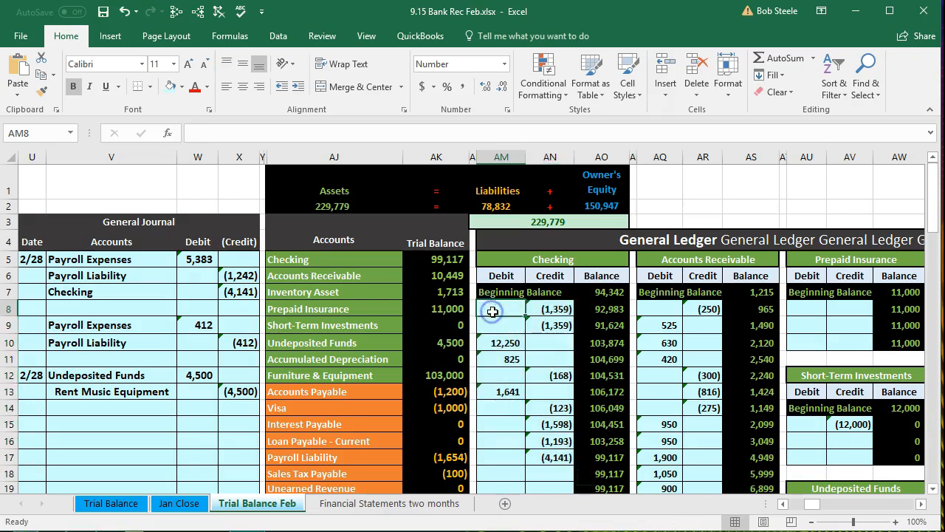
key("Right")
key("Right")
key("Right")
key("Right")
key("Right")
key("Right")
key("Right")
key("Right")
key("Right")
key("Right")
key("Right")
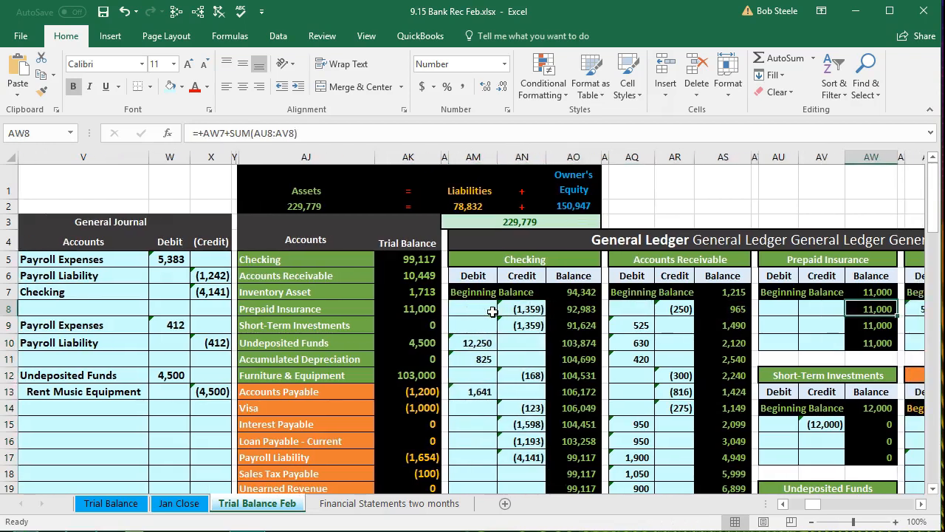
key("Right")
key("Right")
key("Right")
key("Right")
key("Right")
key("Right")
key("Right")
key("Right")
key("Right")
key("Right")
key("Right")
key("Right")
key("Right")
key("Right")
key("Right")
key("Right")
key("Right")
key("Right")
key("Right")
key("Right")
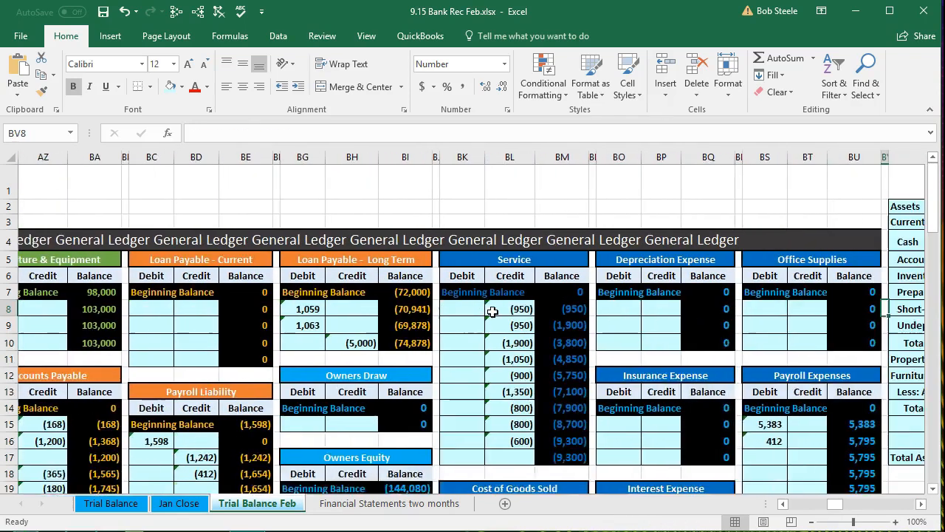
key("Right")
key("Right")
key("Right")
key("Right")
key("Right")
key("Right")
key("Right")
key("Right")
key("Right")
key("Right")
key("Right")
key("Right")
key("Right")
key("Right")
key("Right")
key("Right")
key("Right")
key("Right")
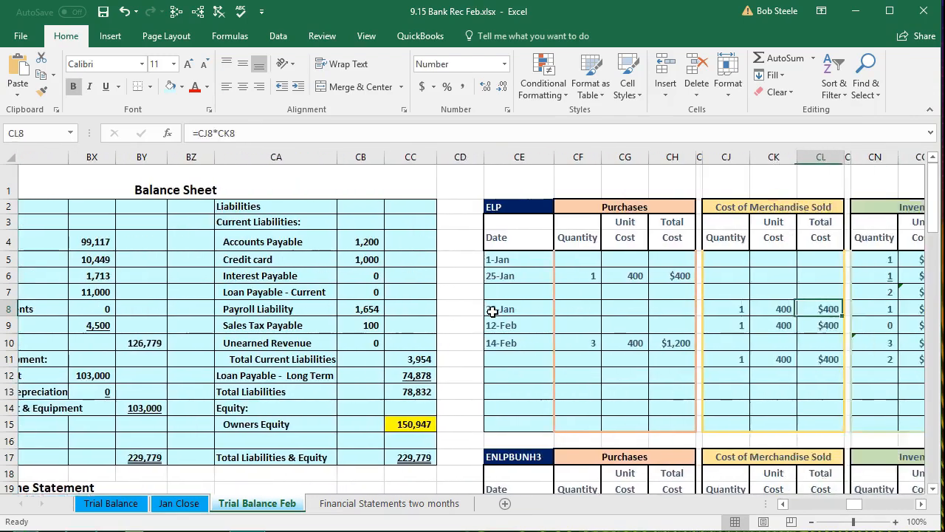
key("Right")
key("Right")
key("Right")
key("Right")
key("Right")
key("Right")
key("Right")
key("Right")
key("Right")
key("Right")
key("Right")
key("Right")
key("Right")
key("Right")
key("Right")
key("Right")
key("Right")
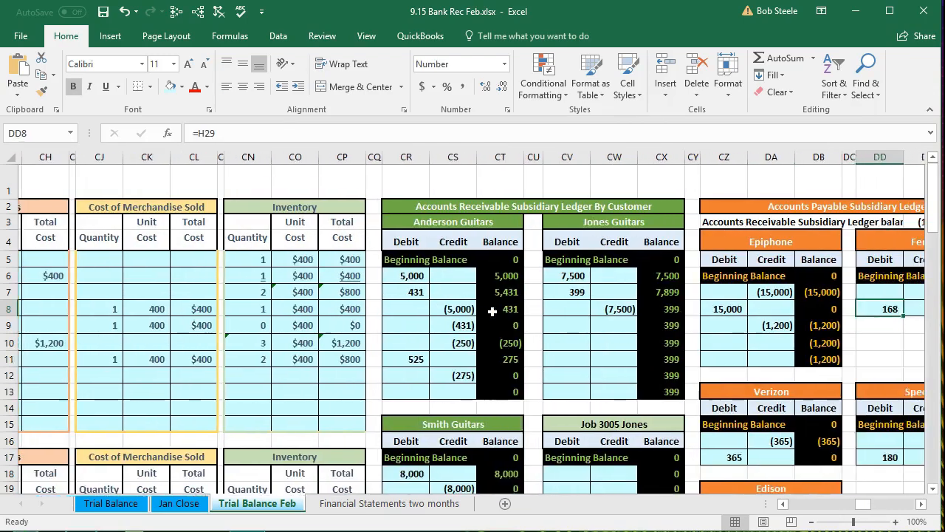
key("Right")
key("Right")
key("Right")
key("Right")
key("Right")
key("Right")
key("Right")
key("Right")
key("Right")
key("Right")
key("Right")
key("Right")
key("Right")
key("Right")
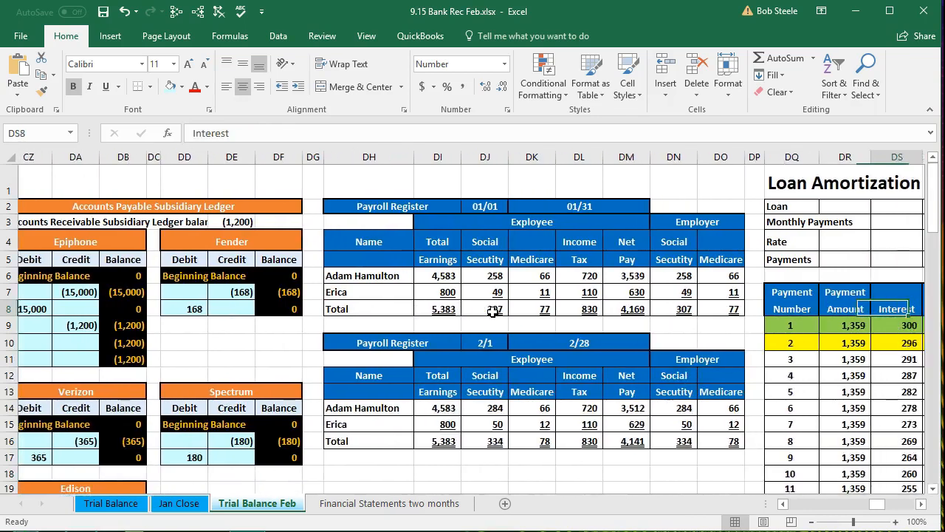
key("Right")
key("Right")
key("Right")
key("Right")
key("Right")
key("Right")
key("Right")
key("Right")
key("Right")
key("Right")
key("Right")
key("Right")
key("Right")
key("Right")
key("Right")
key("Right")
key("Right")
key("Right")
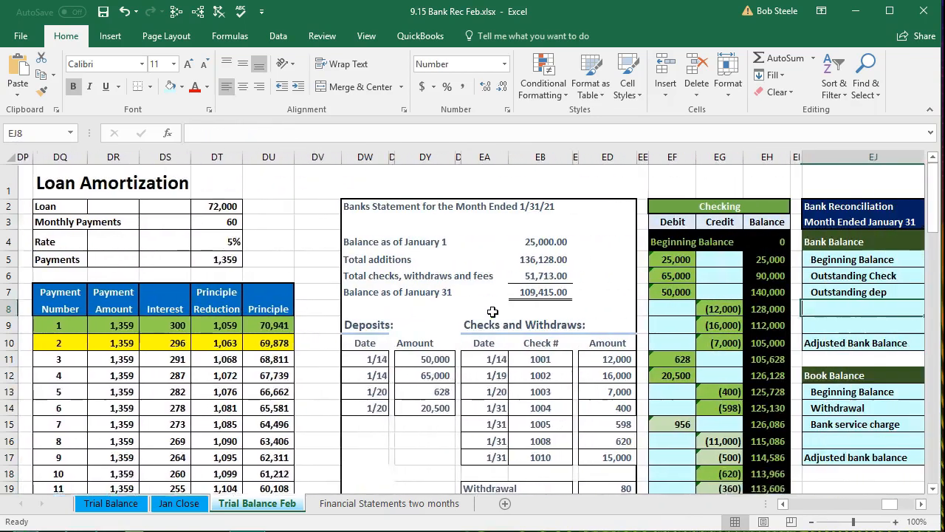
key("Right")
key("Right")
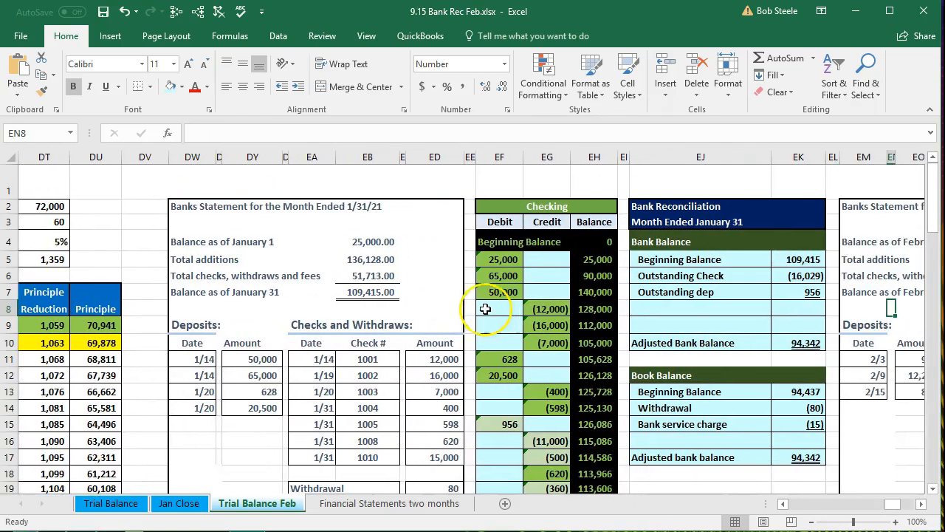
left_click(648, 222)
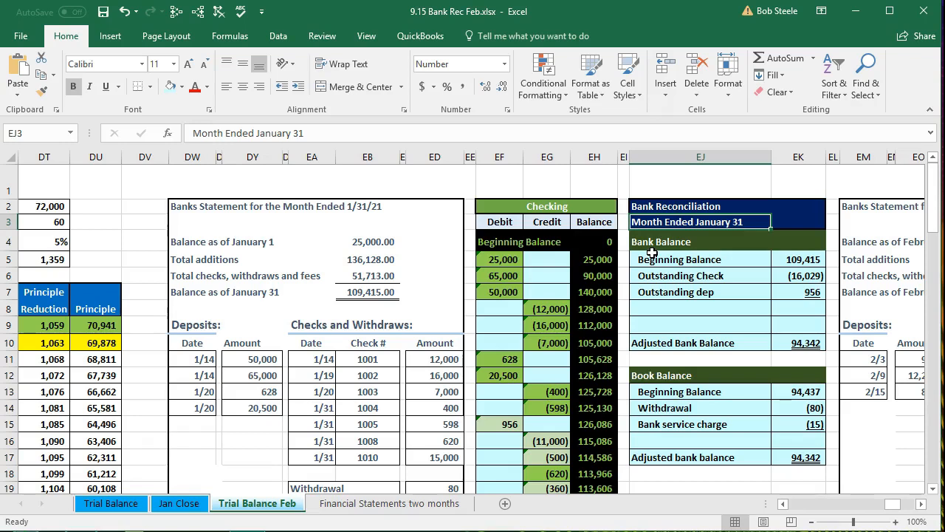
- Go to the February bank reconciliation area in columns EM to FE and look over the statement, checking ledgers and blank reconciliation form
key("Right")
key("Right")
key("Right")
key("Right")
key("Right")
key("Right")
key("Right")
key("Right")
key("Right")
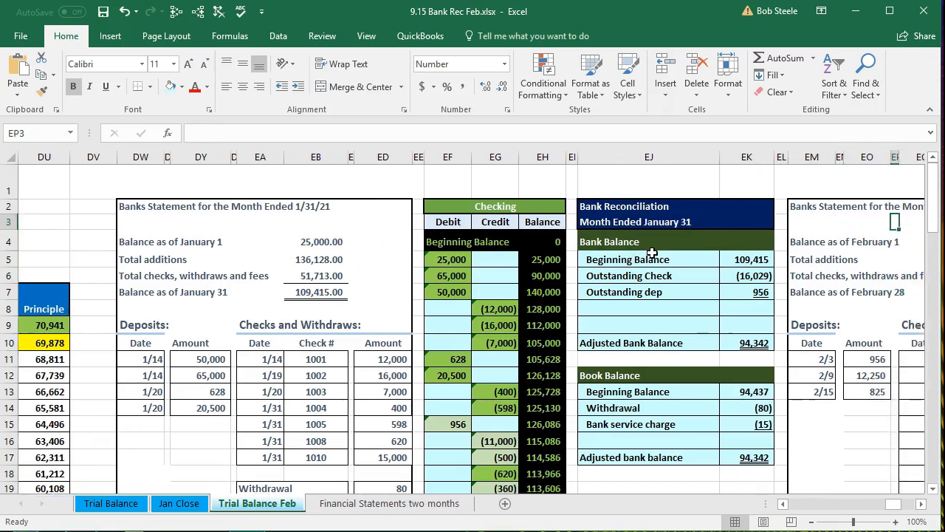
key("Right")
key("Right")
key("Right")
key("Right")
key("Right")
key("Right")
key("Right")
key("Right")
key("Right")
key("Right")
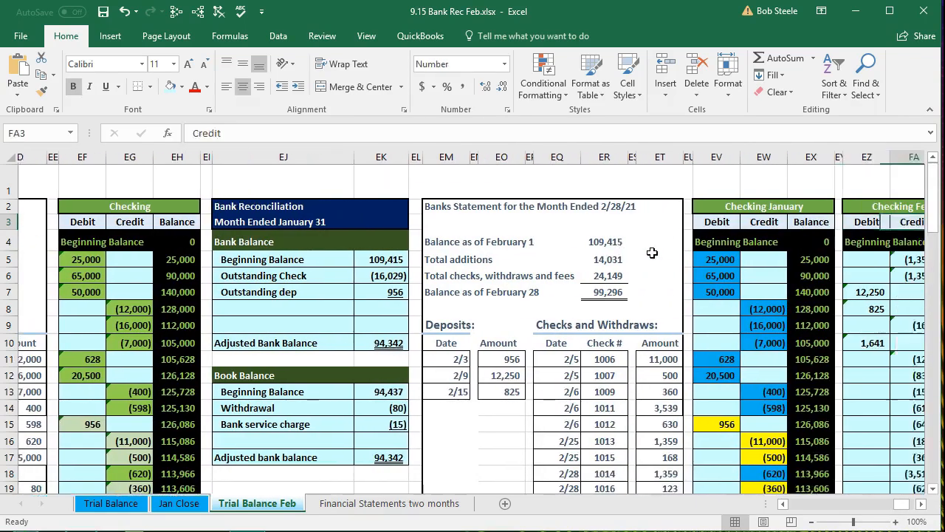
key("Right")
key("Right")
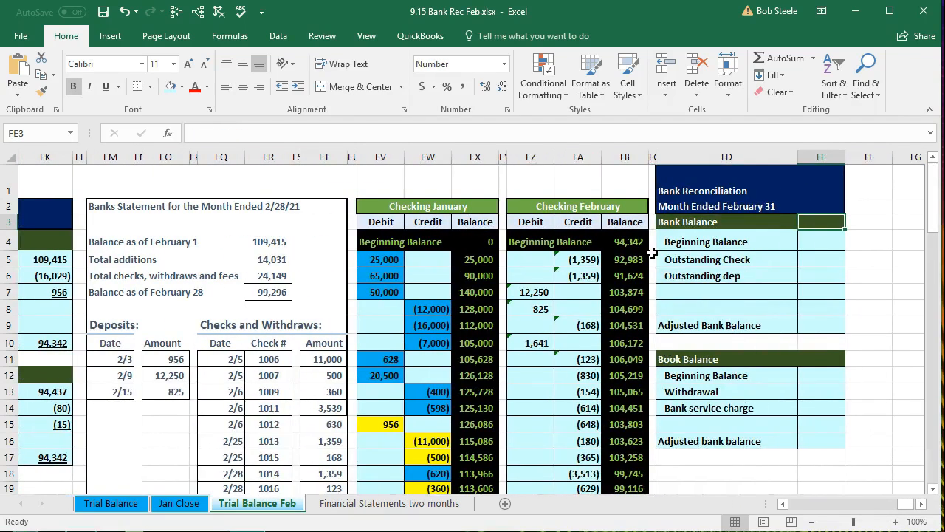
left_click(116, 156)
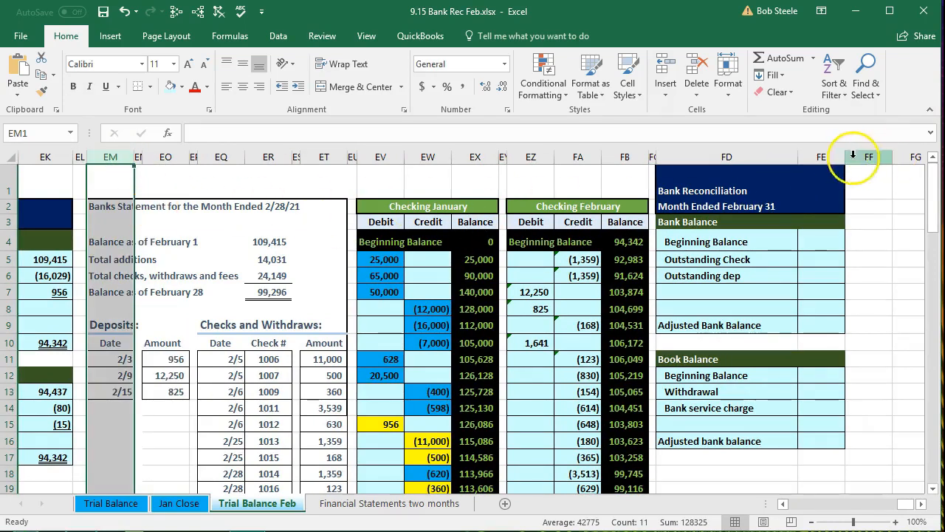
left_click(821, 157)
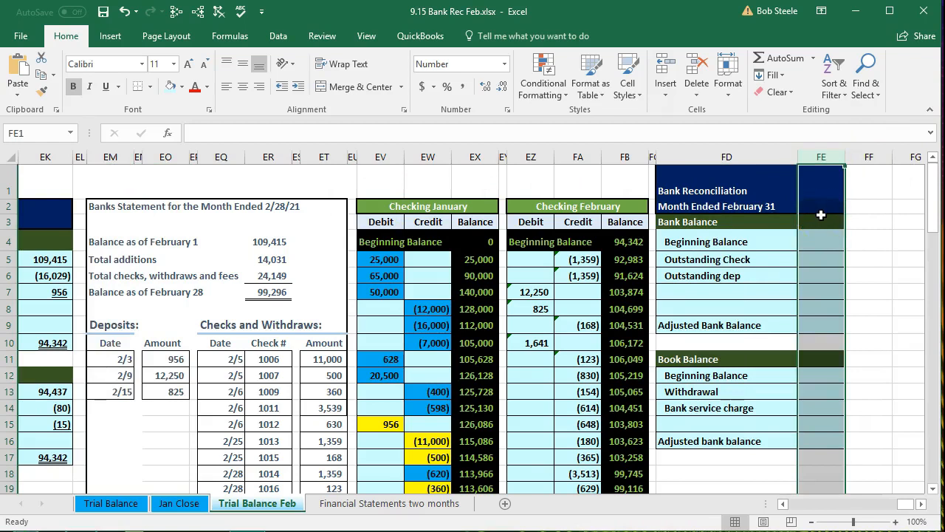
left_click(323, 306)
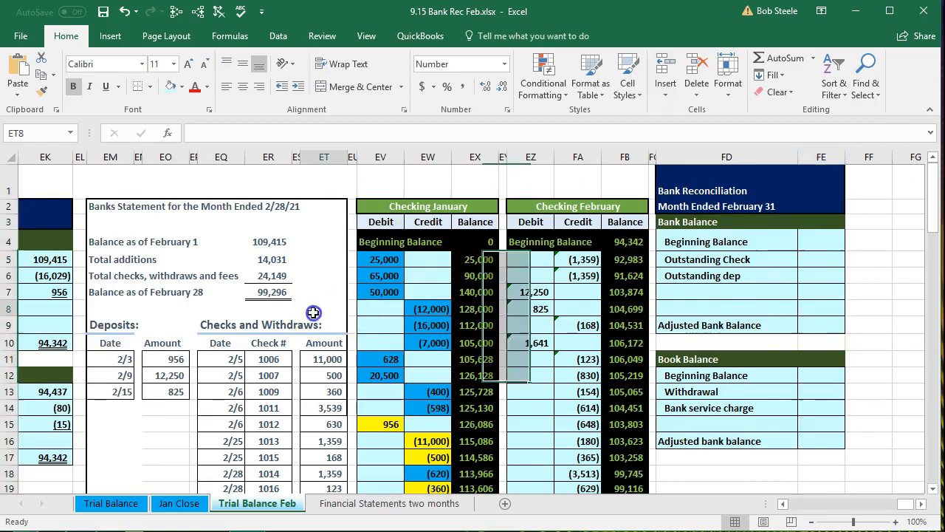
scroll(330, 295, "down", 1)
scroll(330, 295, "up", 1)
left_click(174, 250)
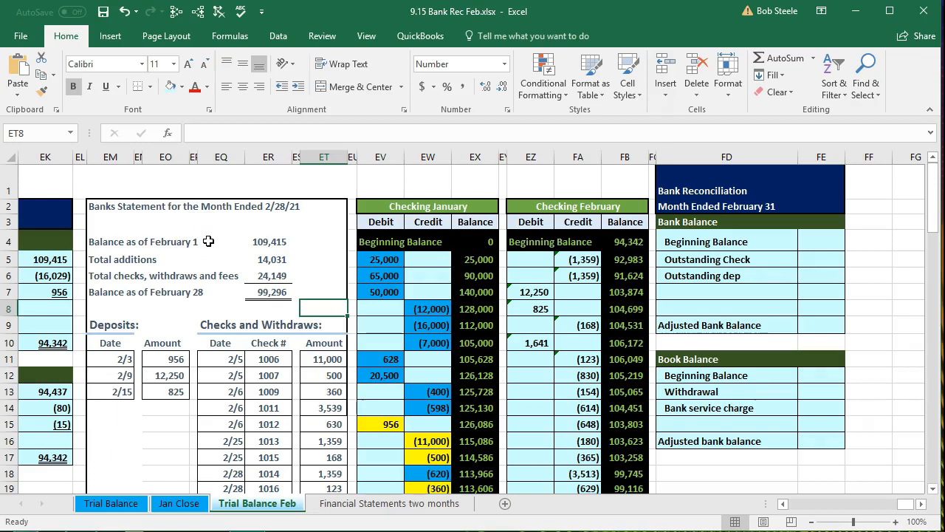
- Examine the February bank statement's opening balance, additions, withdrawals and ending balance, tracing them to the deposit and check totals in row 27
left_click(262, 244)
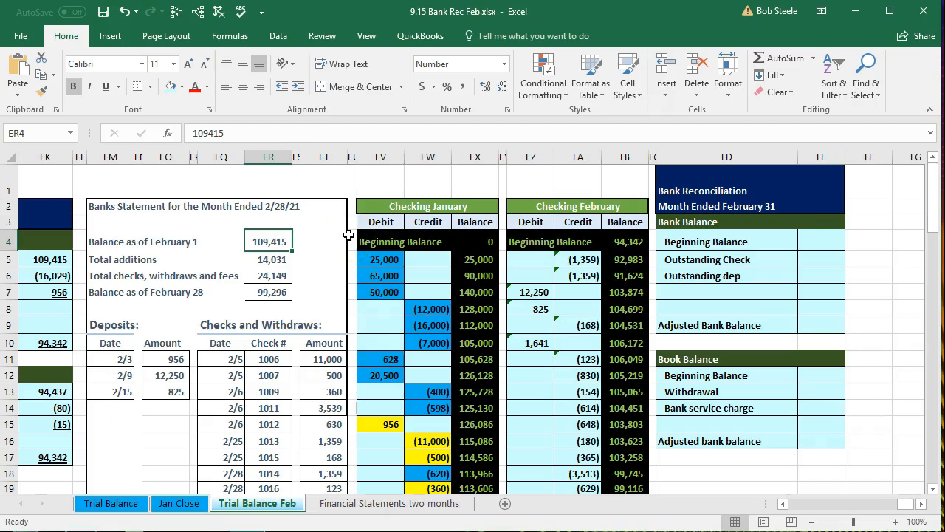
key("Down")
key("Down")
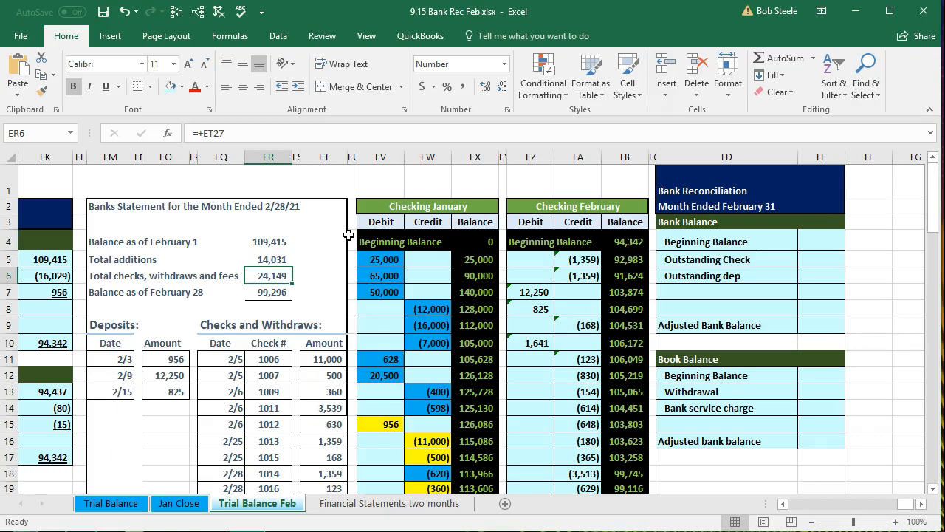
key("Down")
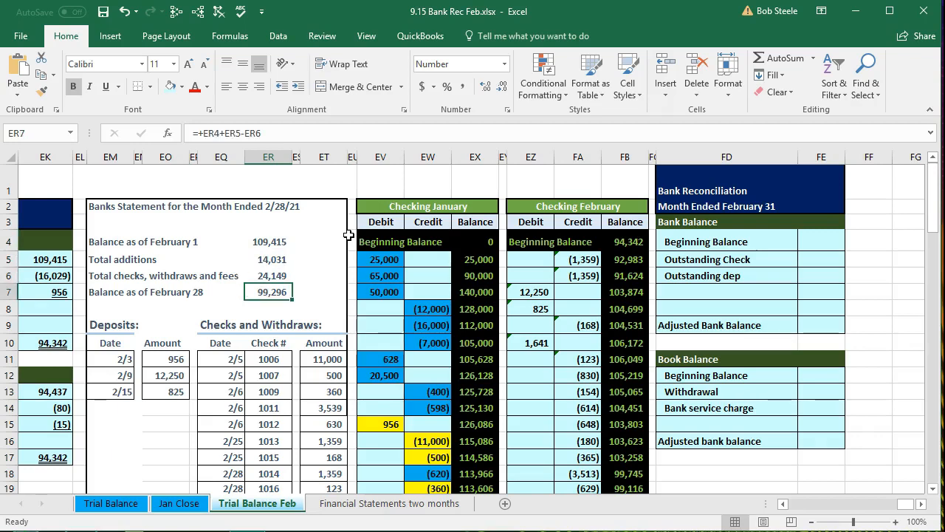
left_click(286, 258)
left_click(281, 275)
scroll(214, 365, "down", 3)
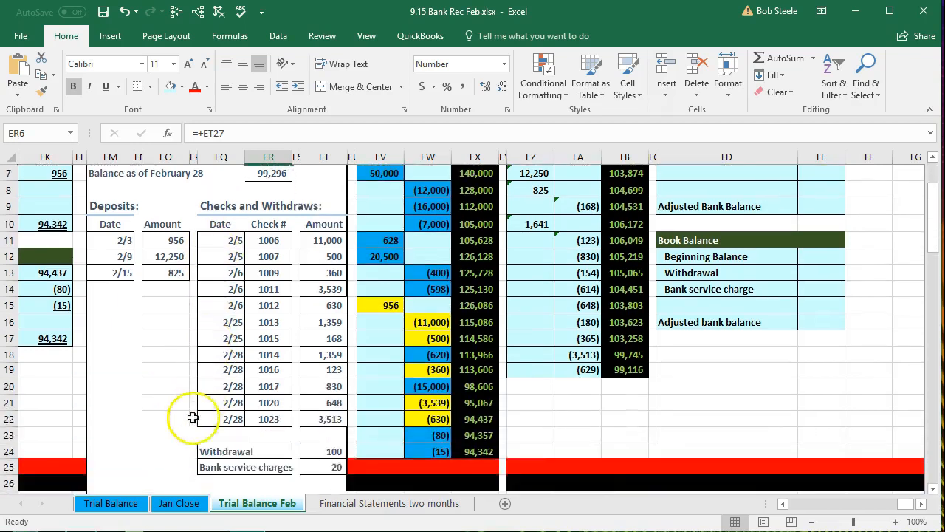
left_click(173, 447)
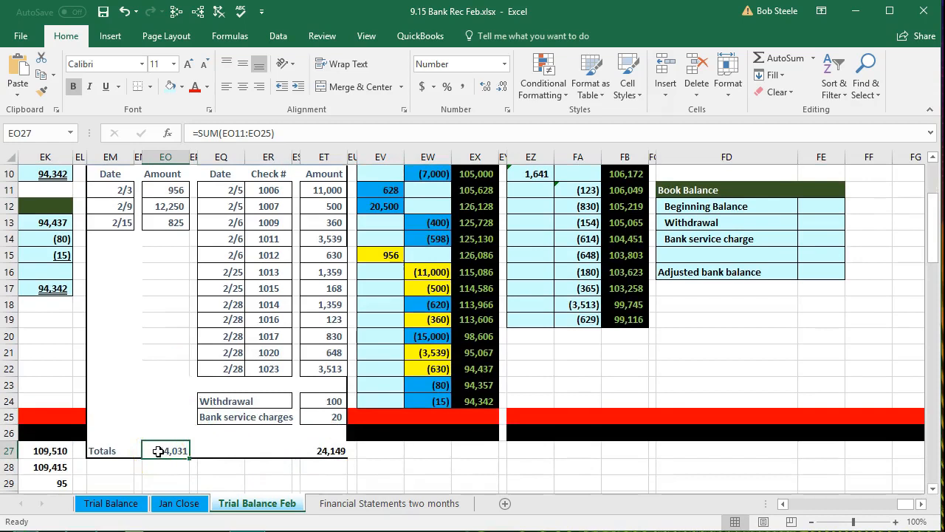
left_click(328, 452)
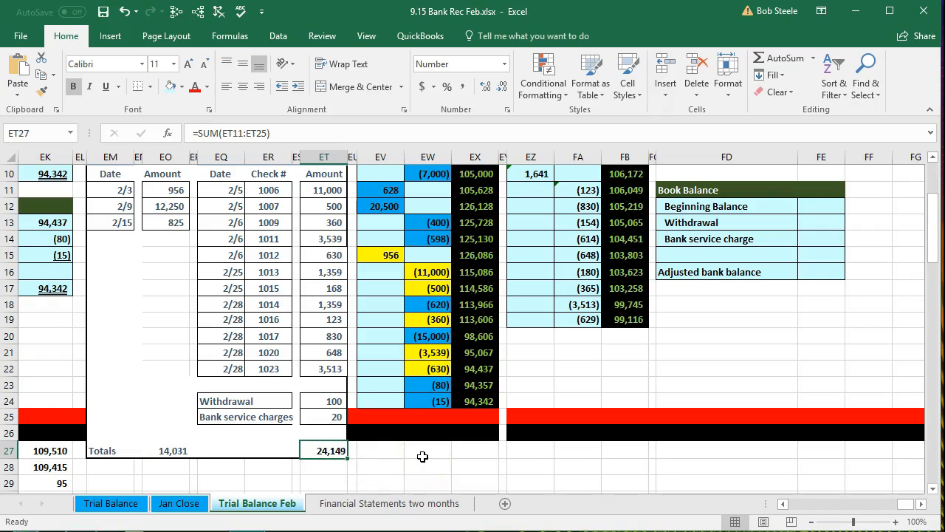
scroll(422, 456, "up", 2)
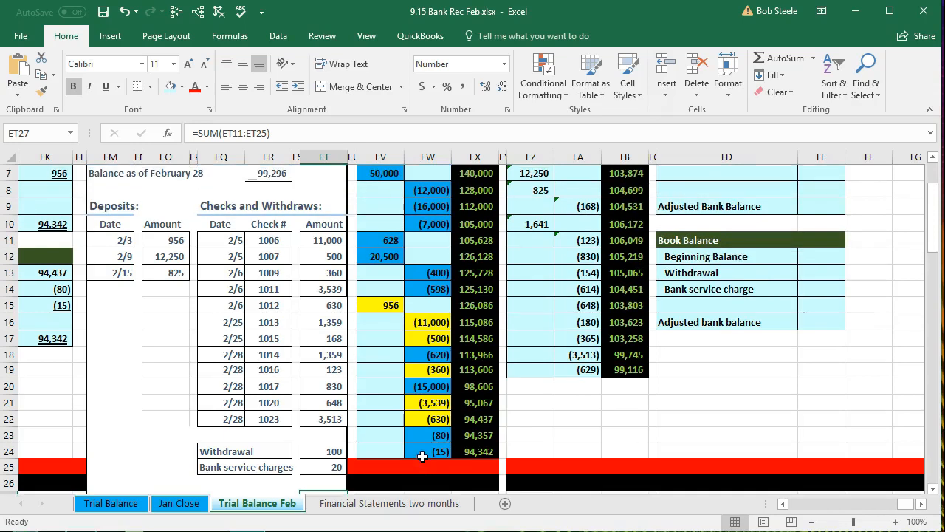
scroll(423, 457, "up", 1)
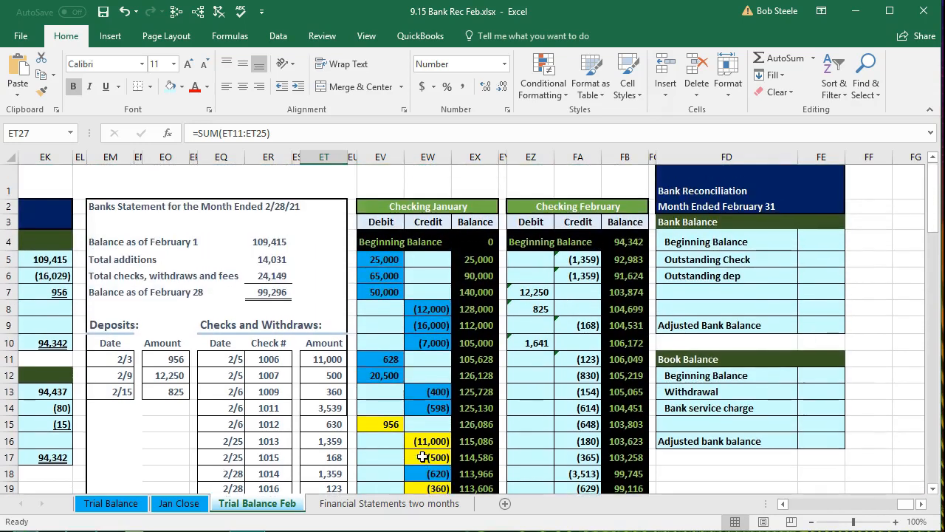
- Compare the ending balance of the Checking January ledger with the beginning balance of the Checking February ledger
left_click(382, 206)
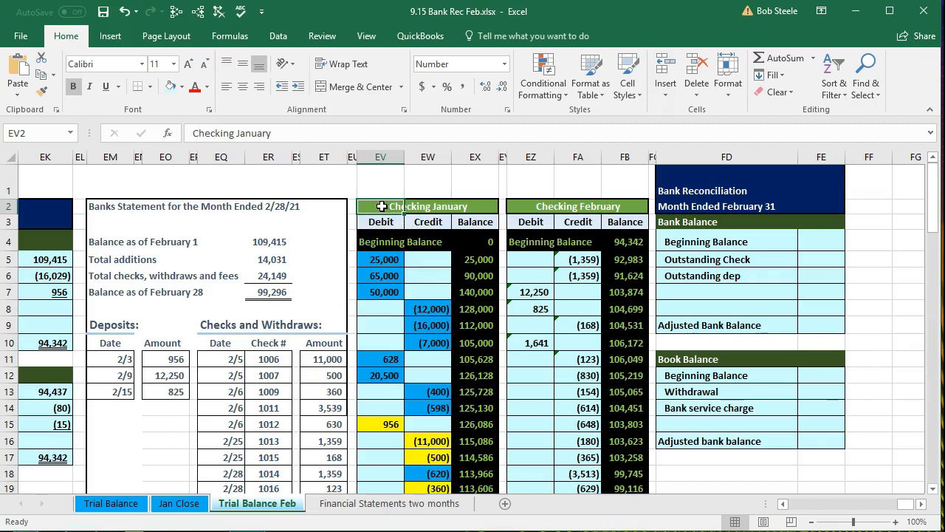
left_click(532, 206)
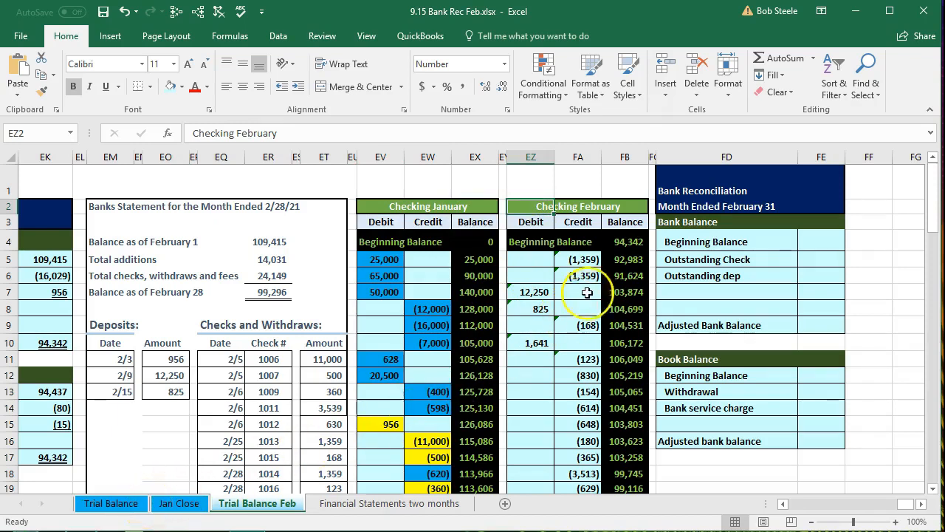
left_click(626, 241)
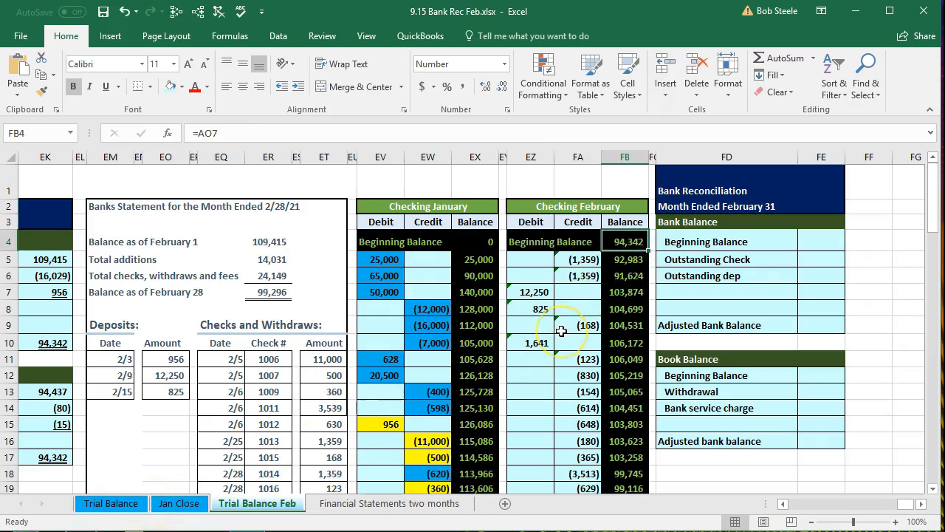
scroll(562, 331, "down", 2)
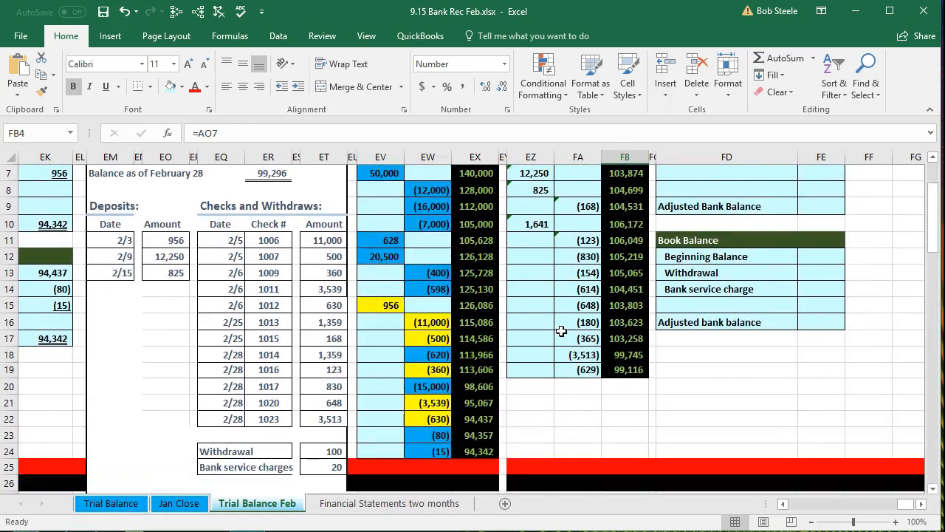
left_click(476, 451)
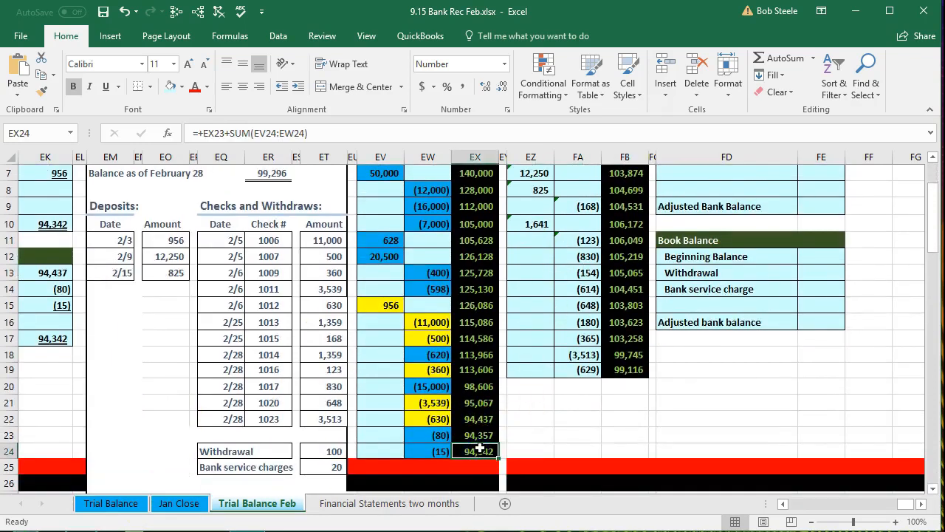
scroll(480, 448, "up", 2)
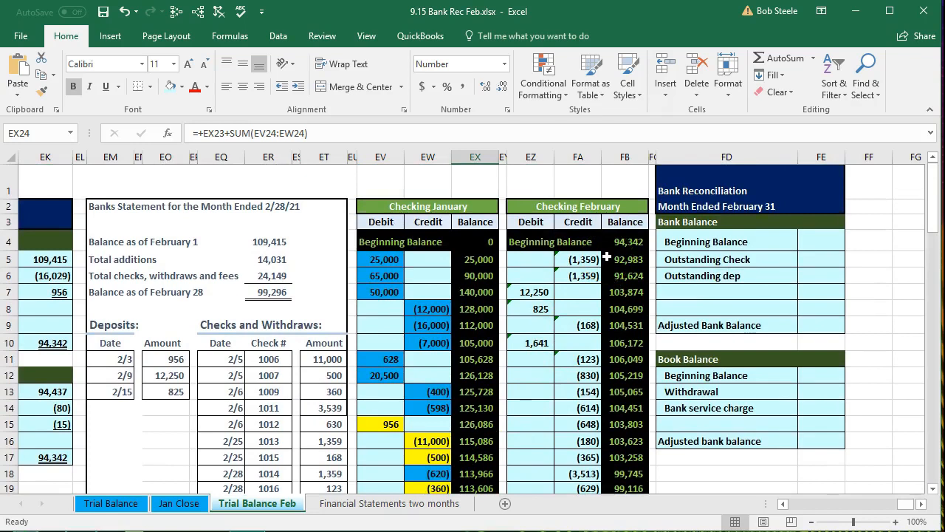
- Return to the January bank statement, Checking ledger and reconciliation, and examine the January ledger's highlighted entries down to row 22
left_click(433, 356)
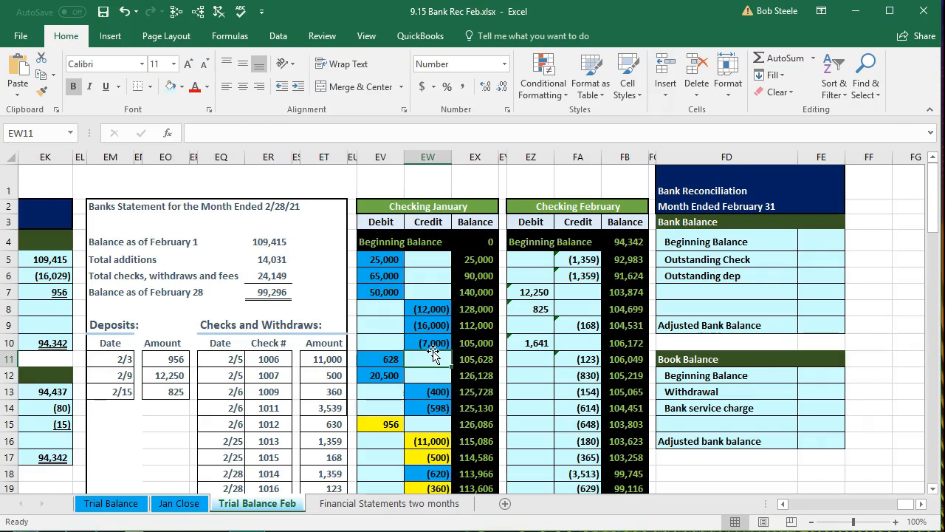
key("Left")
key("Left")
key("Left")
key("Left")
key("Left")
key("Left")
key("Left")
key("Left")
key("Left")
key("Left")
key("Left")
key("Left")
key("Left")
key("Left")
key("Left")
key("Left")
key("Left")
key("Left")
key("Left")
key("Left")
key("Left")
key("Left")
key("Left")
key("Left")
key("Left")
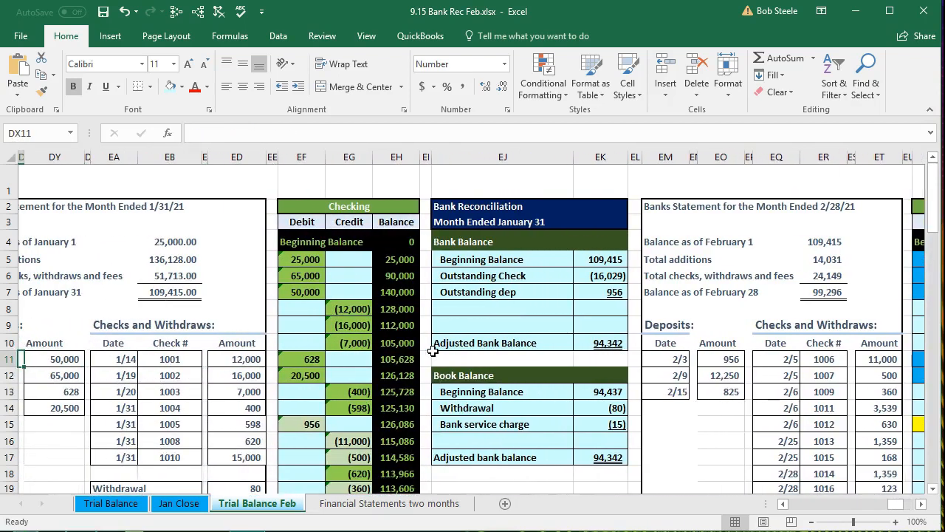
scroll(396, 348, "down", 1)
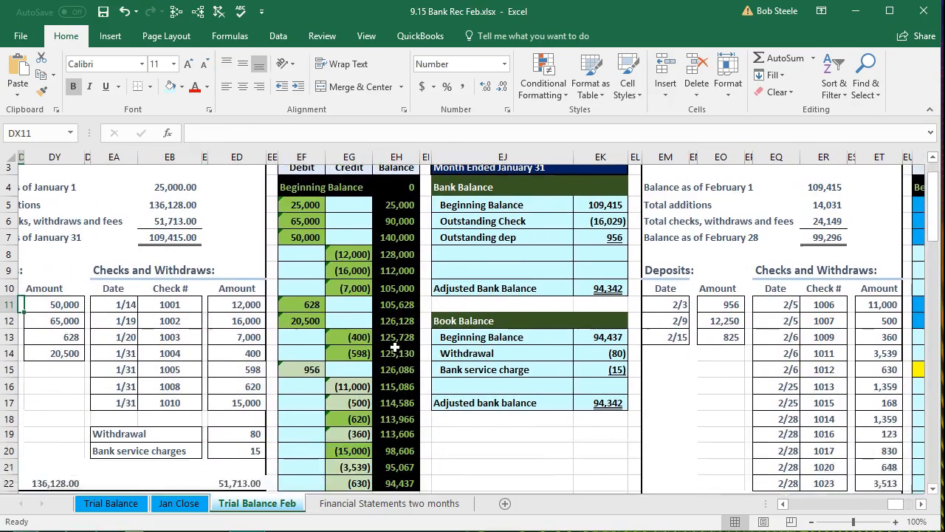
scroll(395, 347, "down", 1)
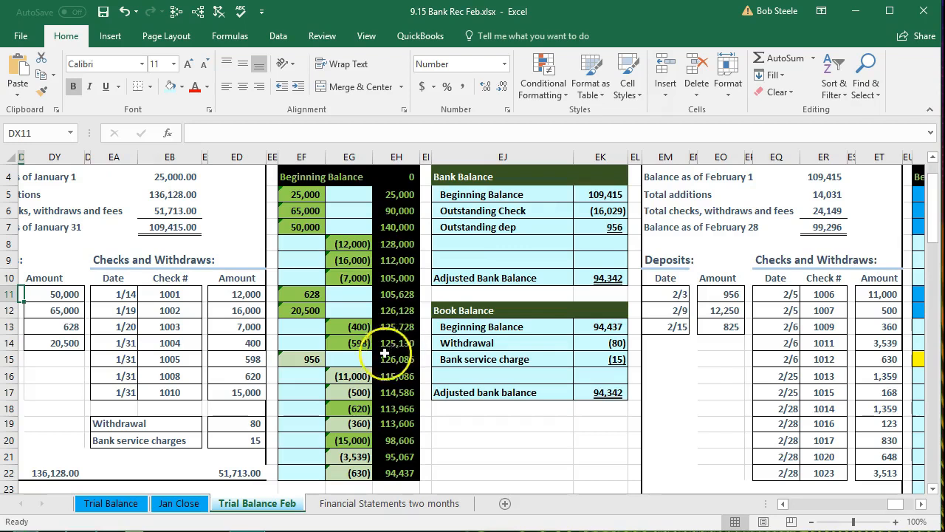
- Trace the uncleared January ledger deposit and checks to the outstanding deposit and outstanding check lines of the January reconciliation
left_click(310, 359)
left_click(342, 374)
left_click(340, 392)
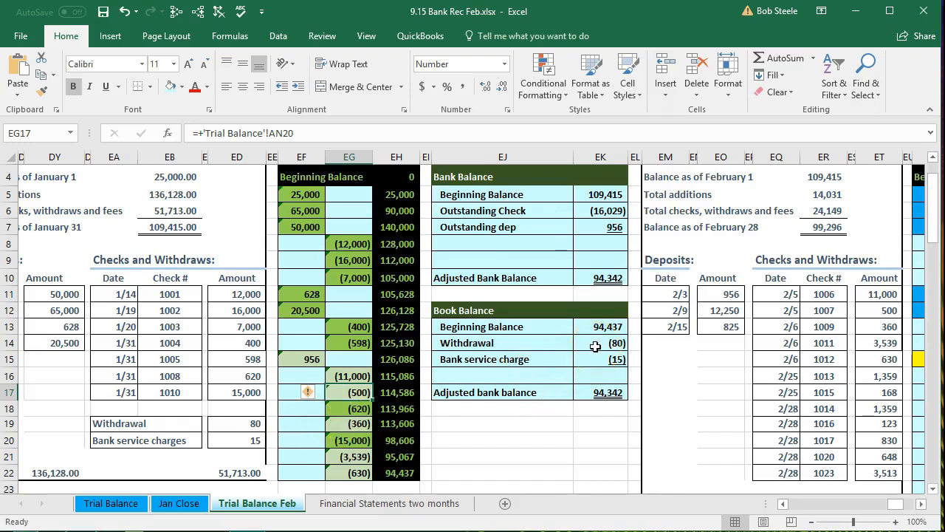
left_click(598, 211)
left_click(597, 224)
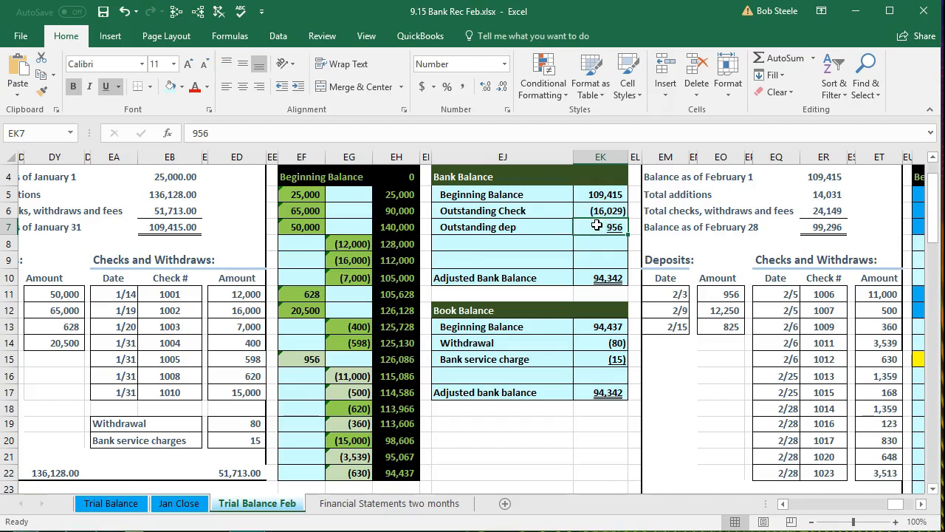
- Go back to the February reconciliation area and examine the yellow-highlighted outstanding items in the Checking January ledger
key("Right")
key("Right")
key("Right")
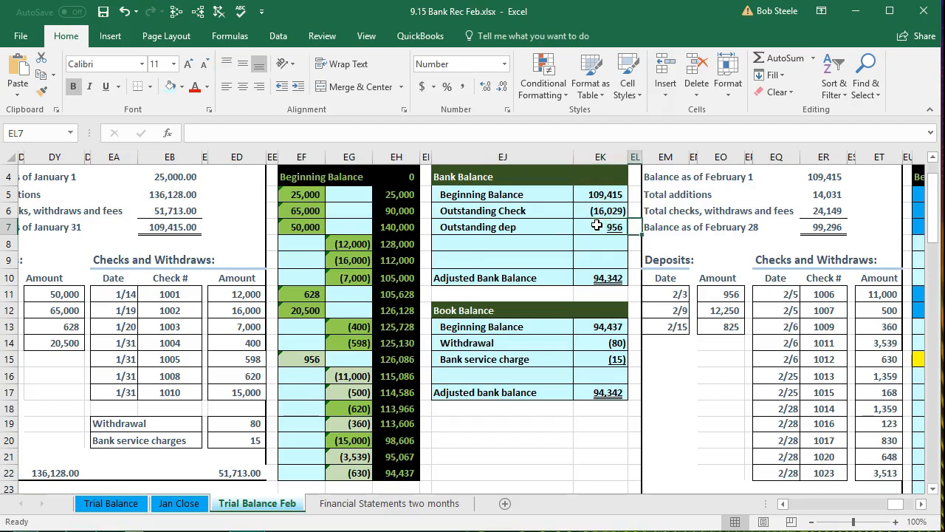
key("Right")
key("Right")
key("Right")
key("Right")
key("Right")
key("Right")
key("Right")
key("Right")
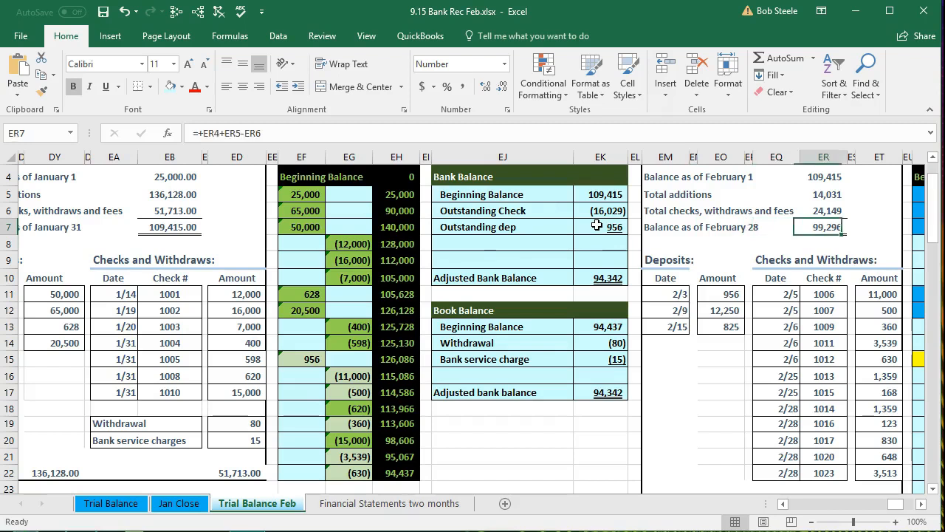
key("Right")
key("Right")
key("Right")
key("Right")
key("Right")
key("Right")
key("Right")
key("Right")
key("Right")
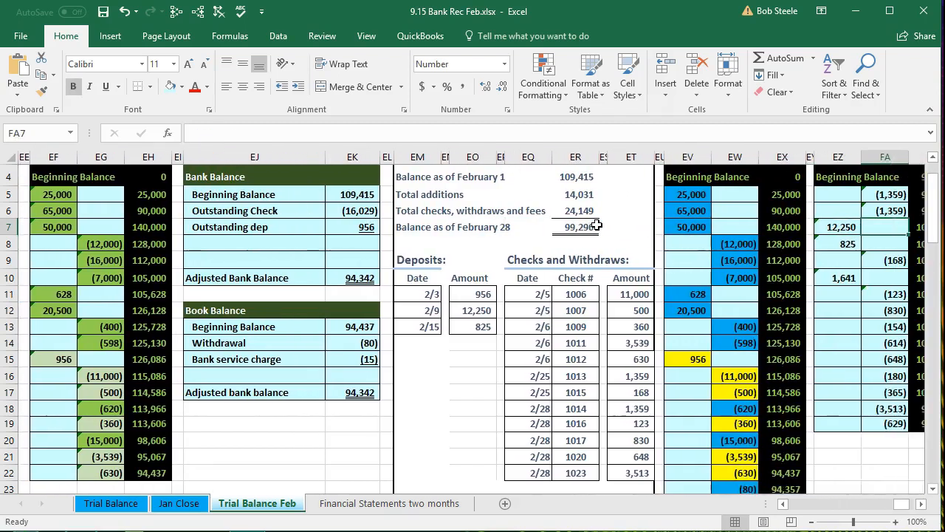
key("Right")
key("Right")
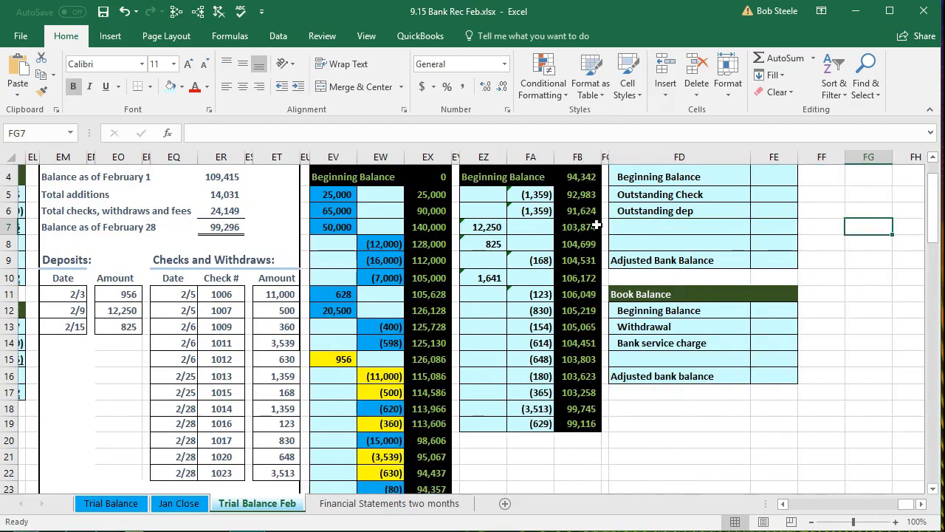
left_click(319, 366)
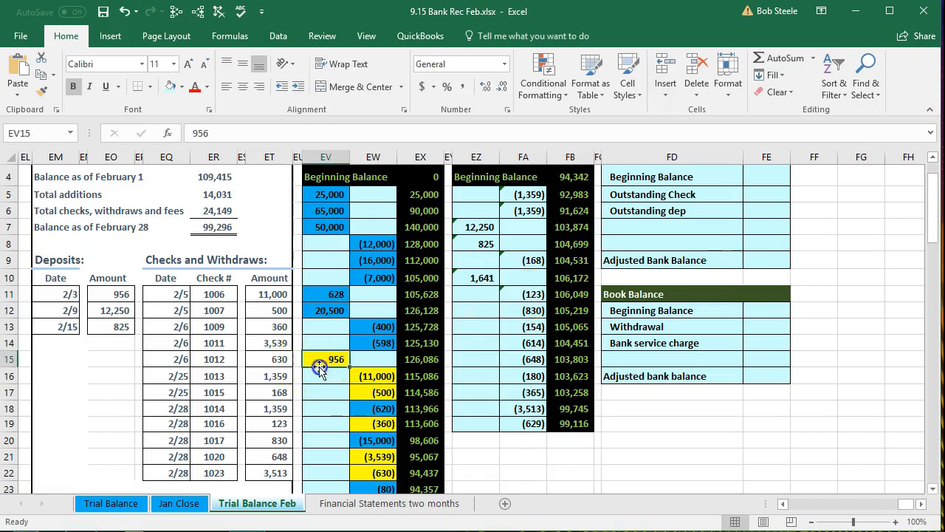
left_click(369, 376)
left_click(367, 390)
left_click(372, 424)
left_click(374, 457)
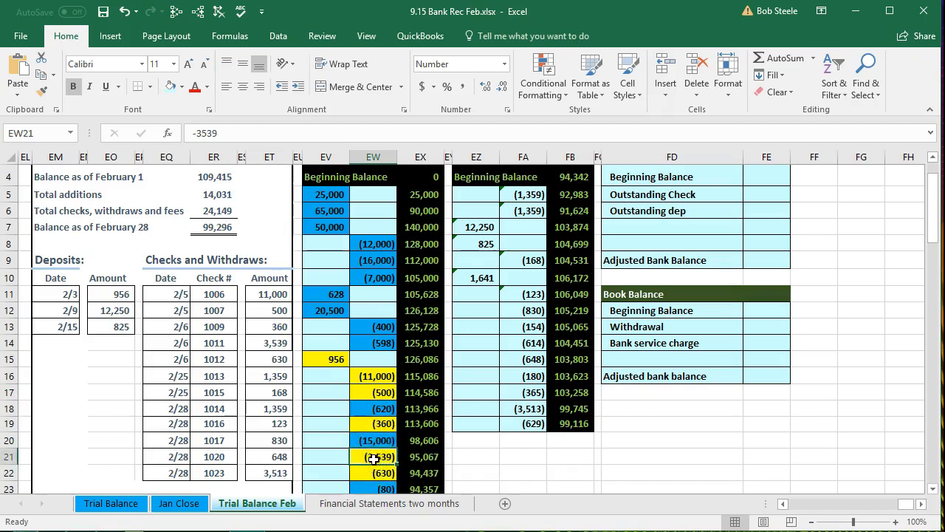
- Examine the February statement's checks alongside the Checking February ledger's credits and ending balance
left_click(232, 311)
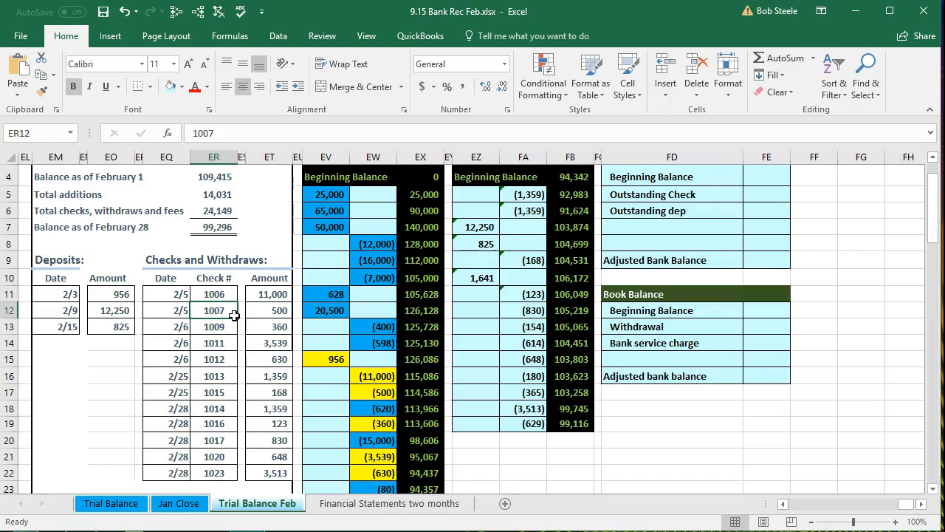
scroll(390, 355, "up", 2)
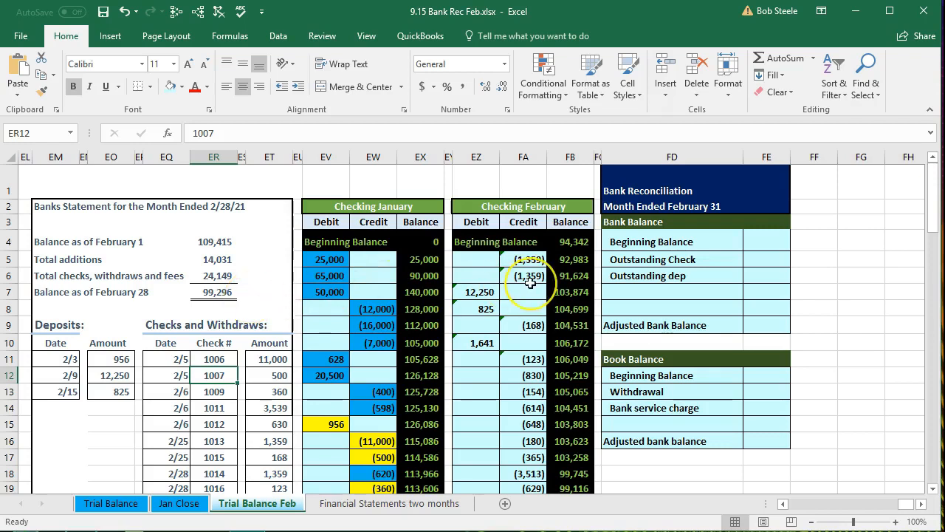
scroll(530, 283, "down", 1)
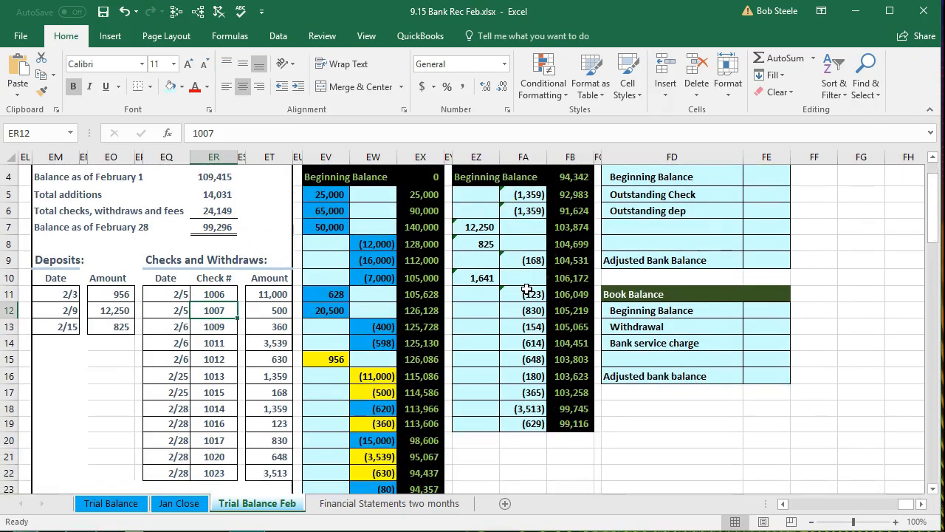
left_click(524, 300)
left_click_drag(523, 301, 517, 418)
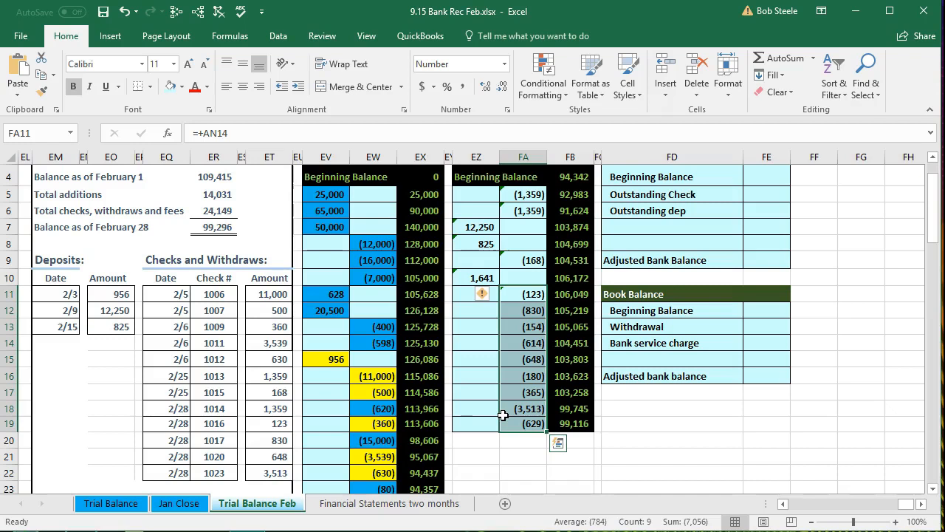
left_click(585, 423)
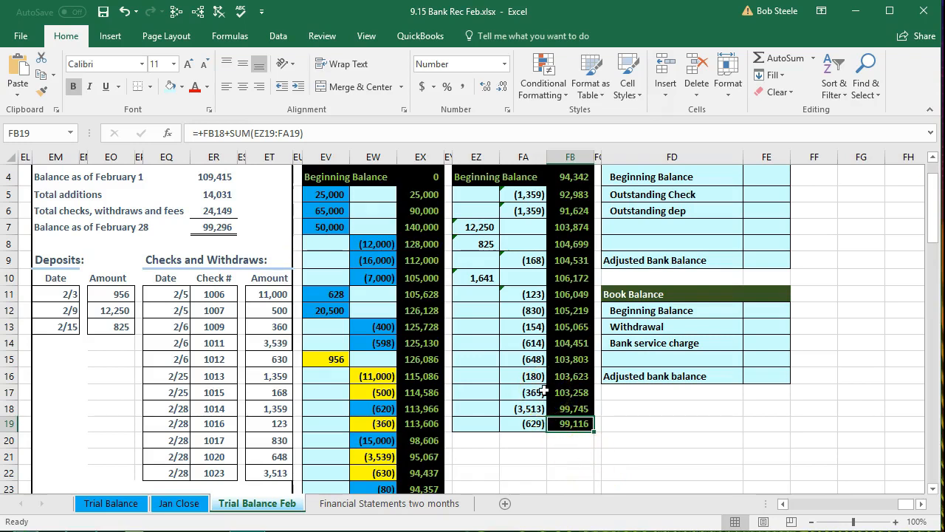
left_click(510, 380)
scroll(290, 417, "up", 1)
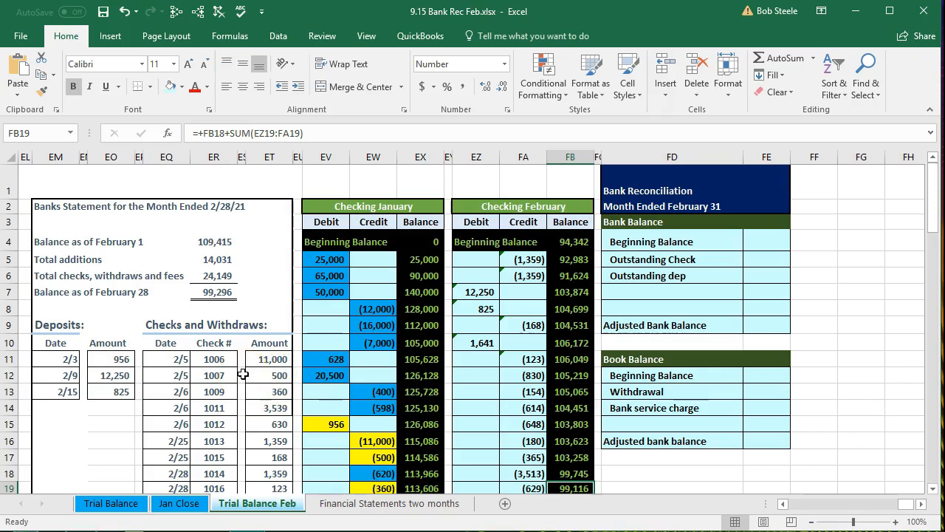
scroll(242, 374, "down", 1)
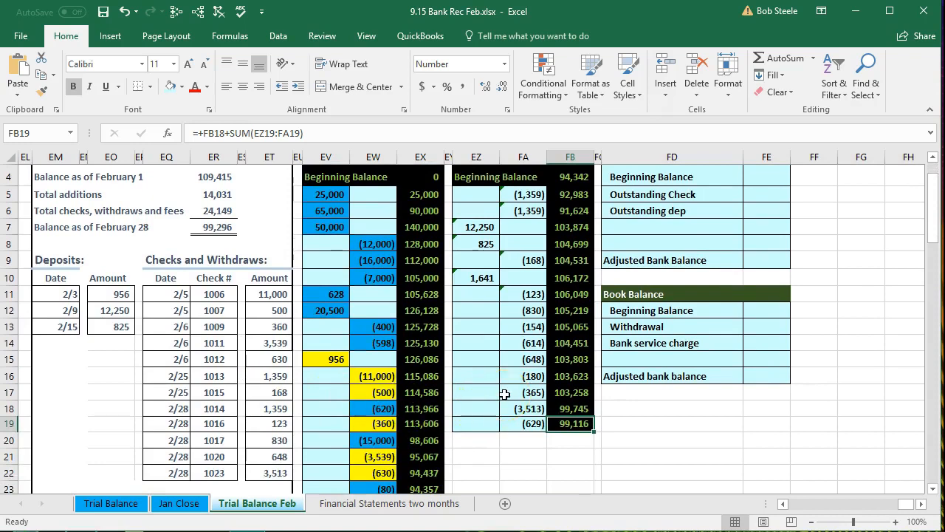
left_click(248, 396)
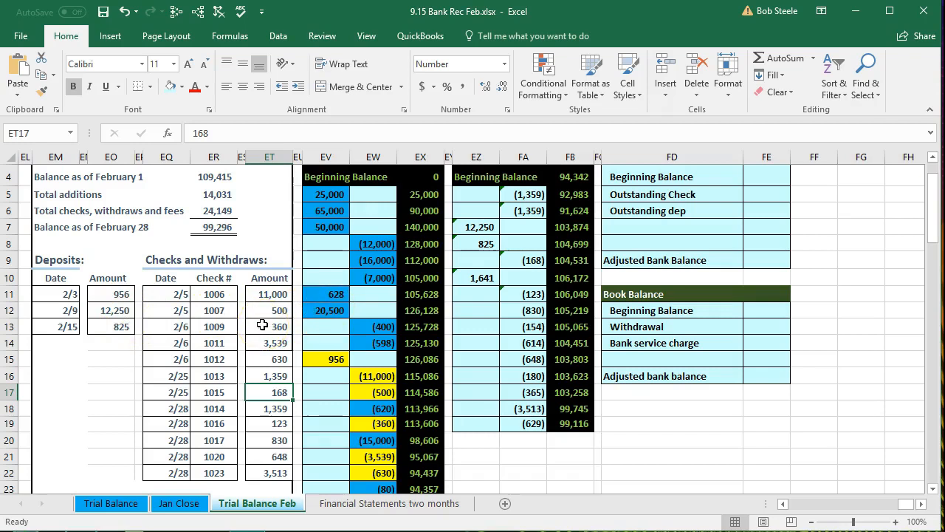
- Enter 99,296 as the beginning balance in the Bank Balance section of the February reconciliation
scroll(443, 327, "up", 1)
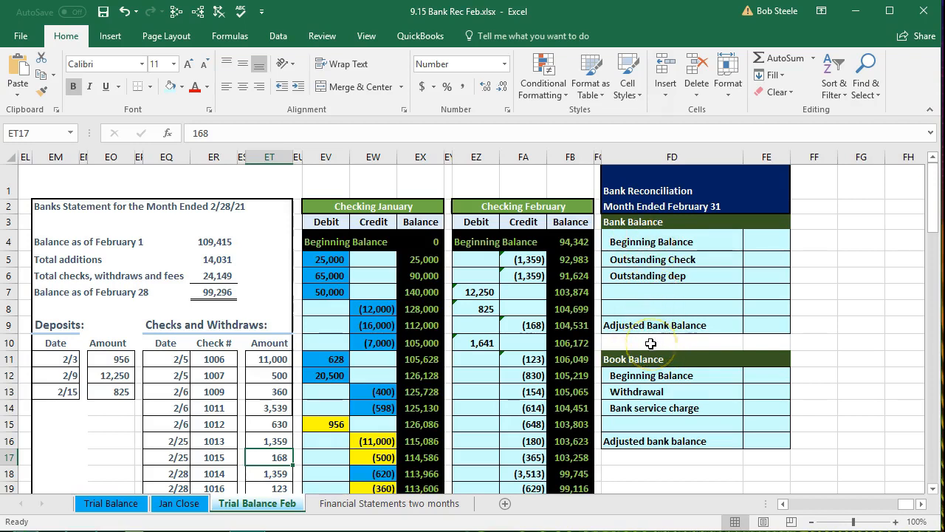
left_click(765, 238)
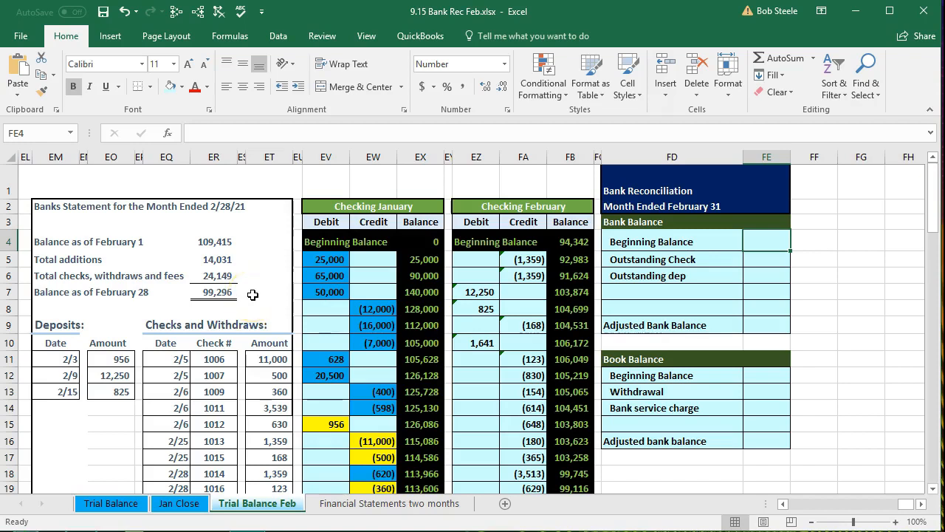
type("99,")
type("296")
key("Return")
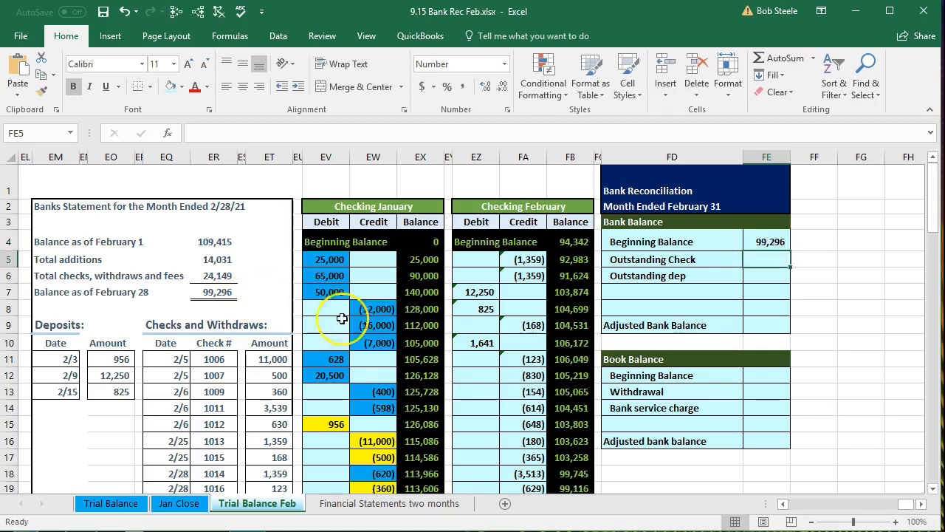
- Enter 99,116 as the beginning balance in the Book Balance section of the February reconciliation
left_click(764, 377)
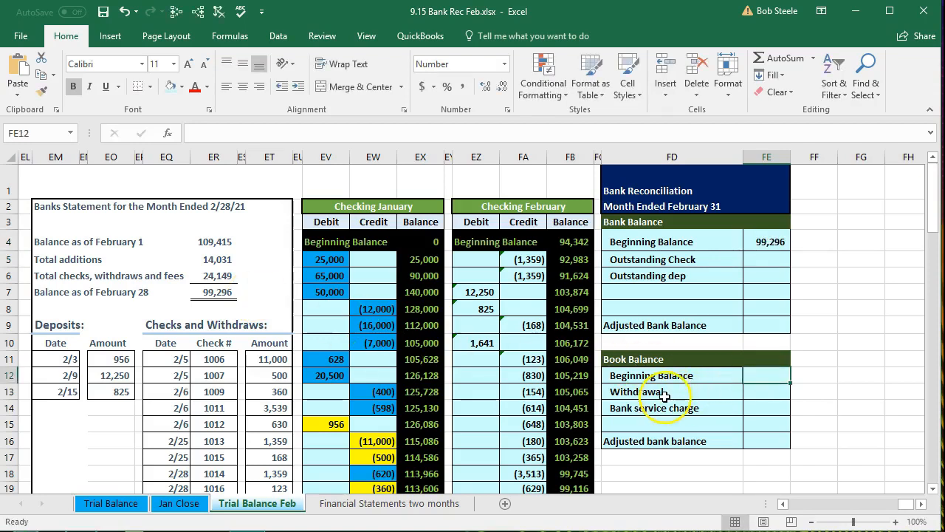
scroll(665, 396, "down", 2)
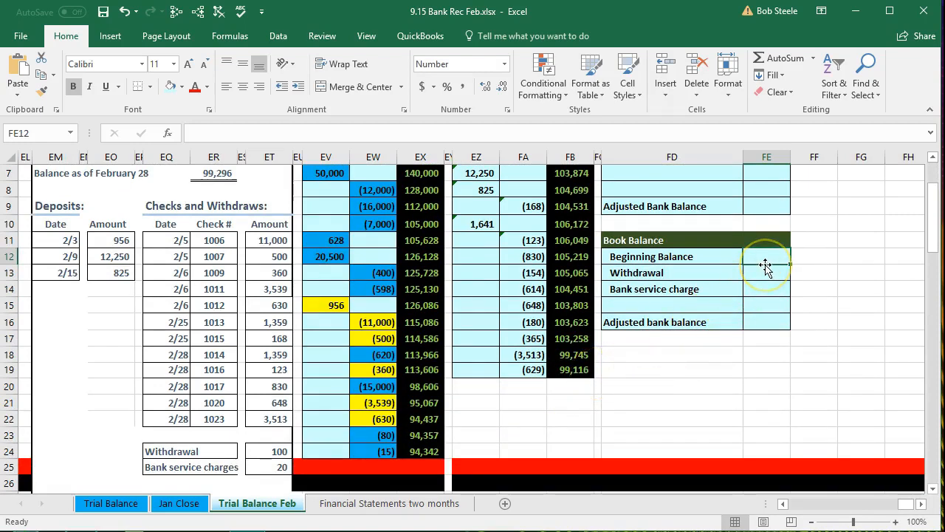
type("99,")
type("11")
type("6")
key("Return")
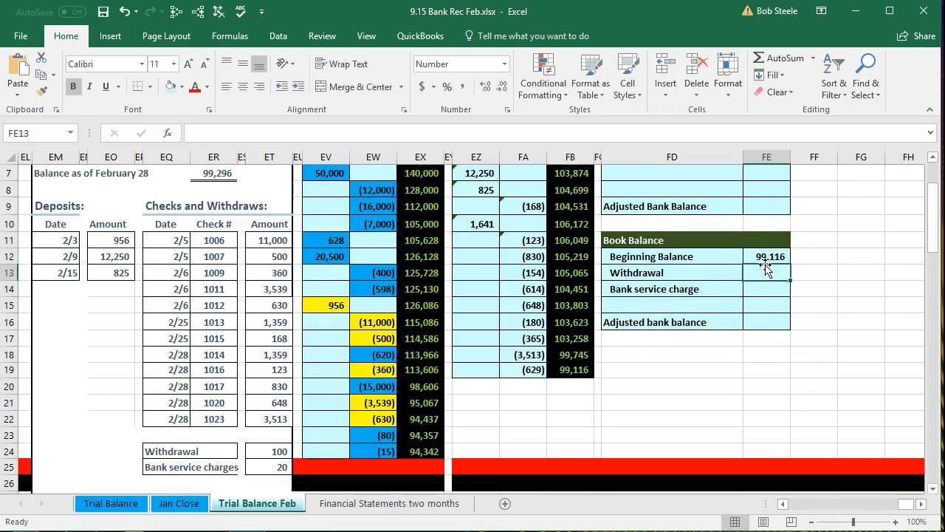
- Locate the two adjusted balance cells in the Bank Balance and Book Balance sections of the February reconciliation
scroll(766, 270, "up", 1)
left_click(766, 260)
left_click(766, 375)
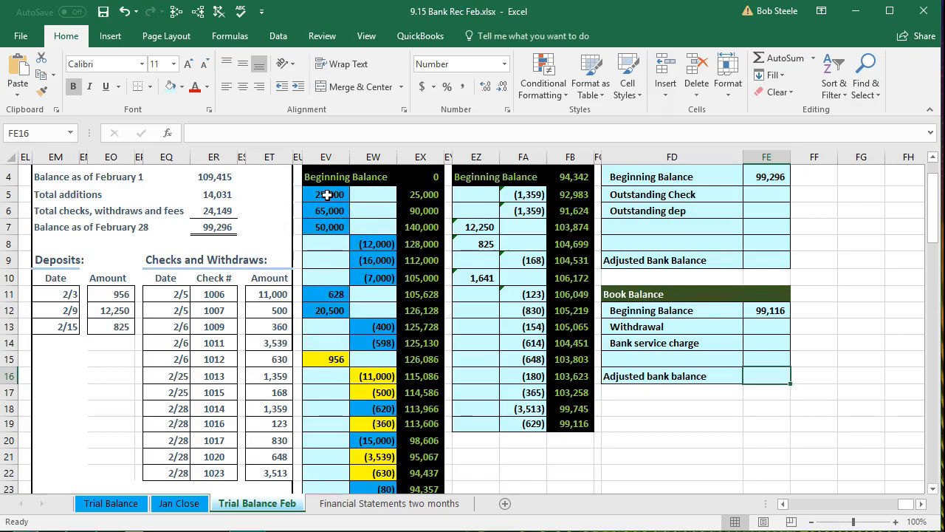
- Sum the blue-highlighted cleared entries in the Checking January ledger by selecting them all, and compare the sum with the statement's February 1 balance
left_click(216, 176)
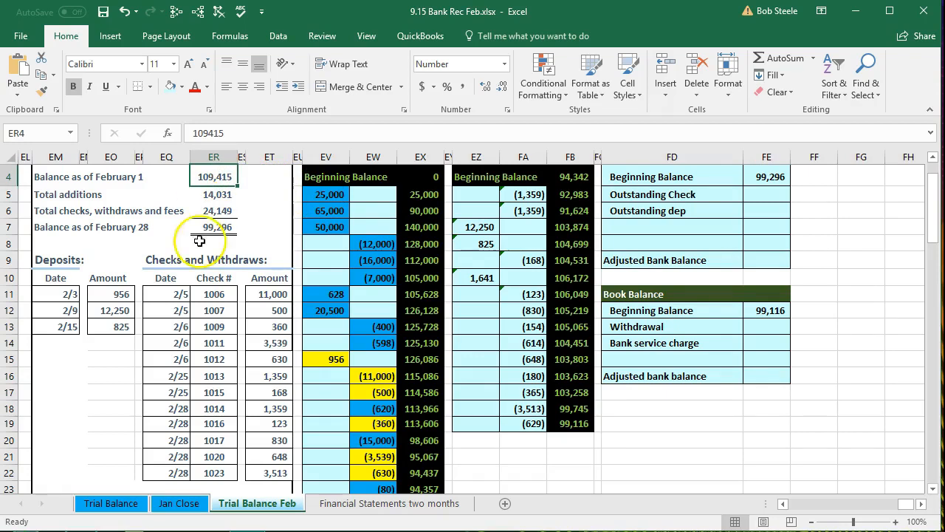
left_click(339, 228)
left_click_drag(329, 196, 365, 334)
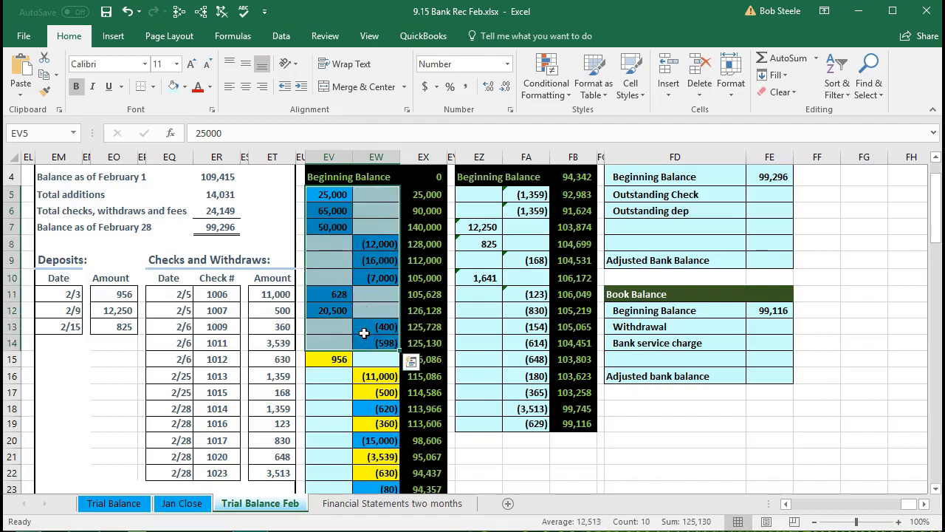
left_click(384, 409)
scroll(332, 421, "down", 1)
left_click(376, 387, "ctrl")
left_click(380, 435, "ctrl")
left_click(382, 450, "ctrl")
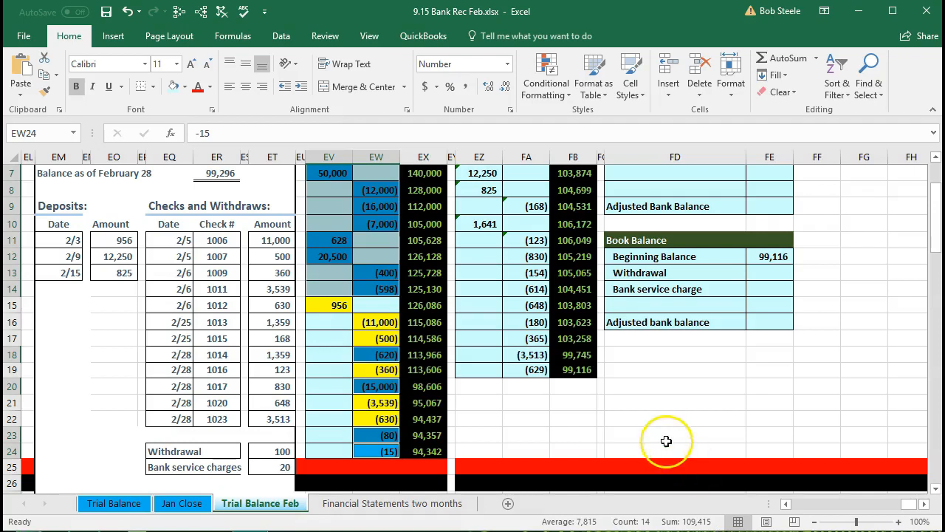
scroll(666, 440, "up", 1)
scroll(666, 441, "up", 1)
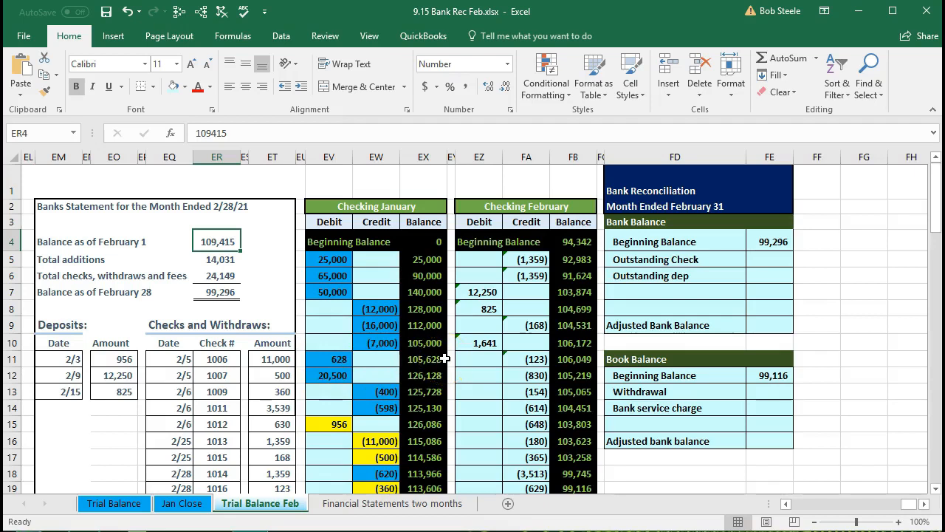
- Compare the yellow-highlighted outstanding deposit in the Checking January ledger with the statement's 2/3 deposit and its date
left_click(342, 424)
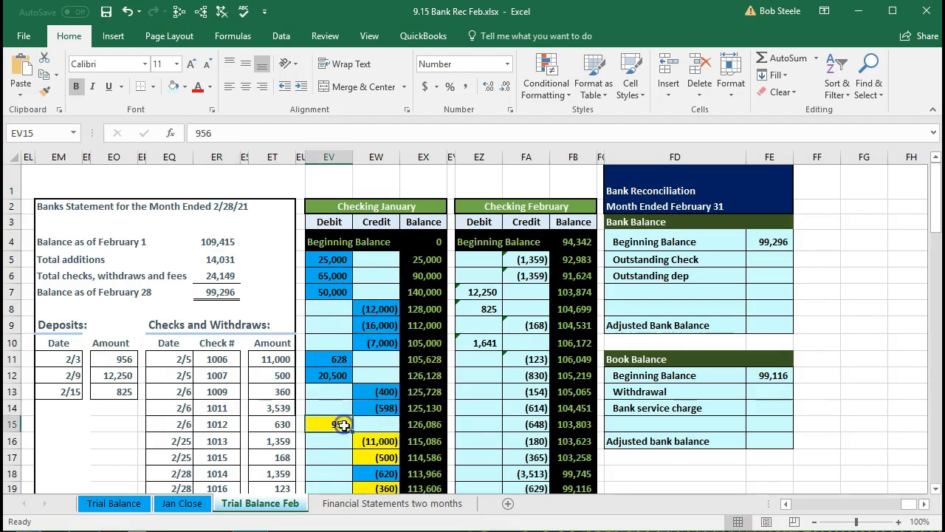
left_click(517, 407)
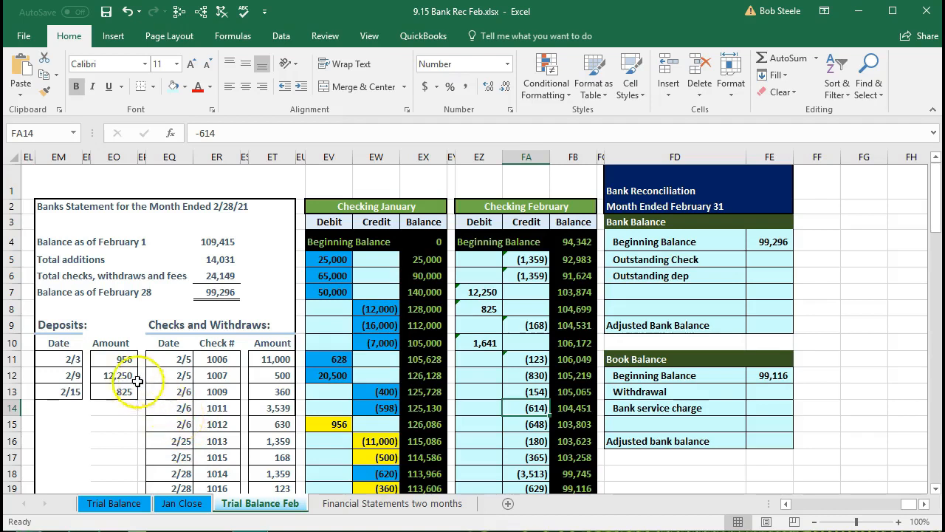
left_click(118, 359)
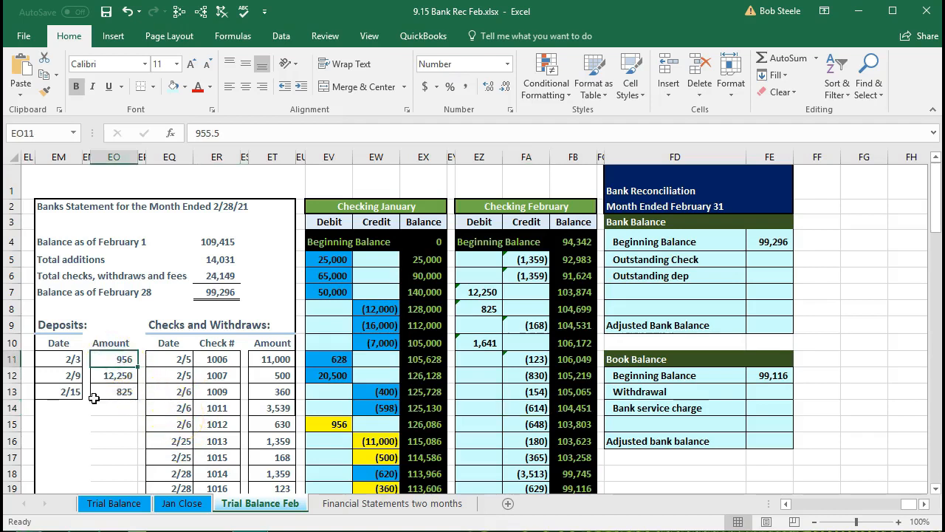
left_click(57, 359)
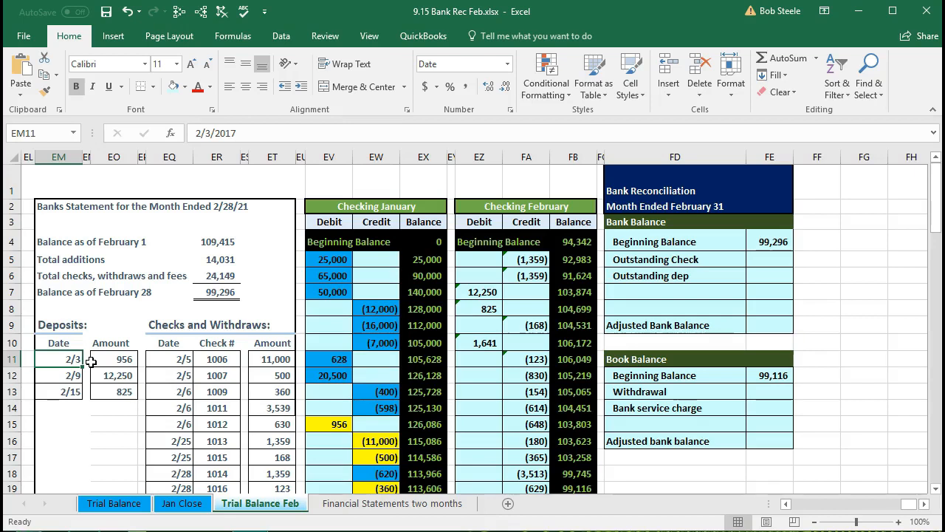
- Fill the statement's 2/3 deposit amount in EO11 and the matching 956 debit in the Checking January ledger with light green
left_click(97, 359)
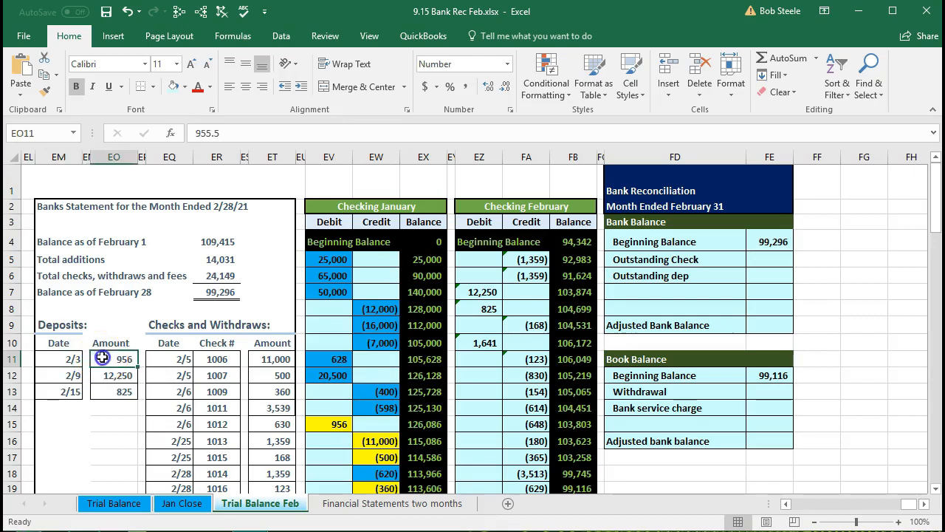
right_click(103, 360)
left_click(174, 398)
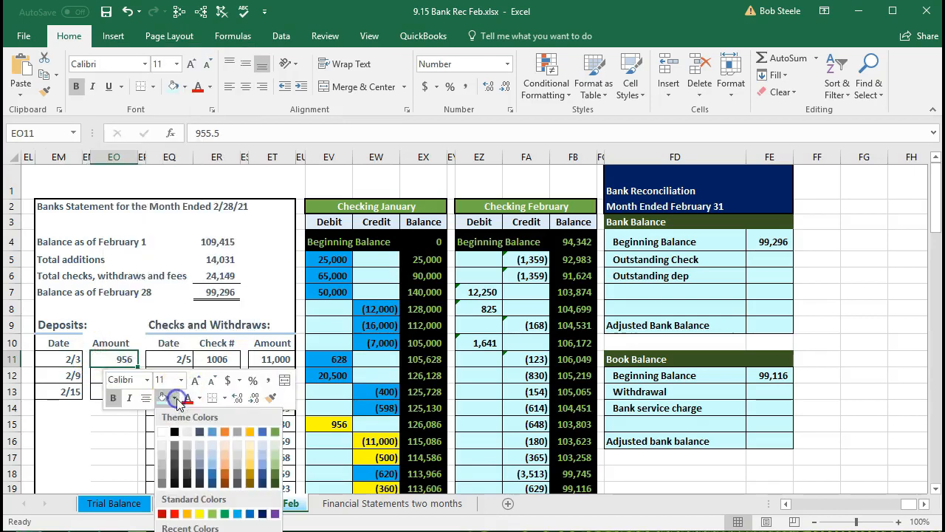
left_click(211, 514)
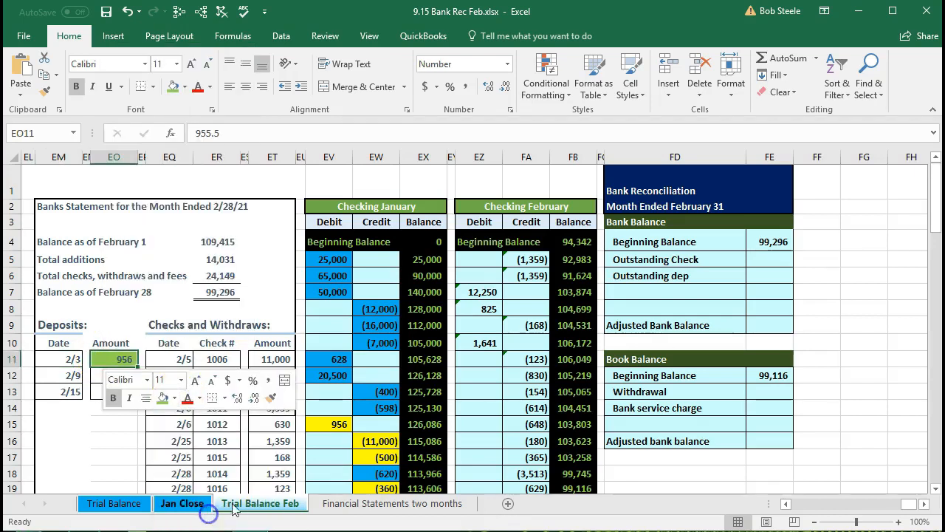
left_click(329, 423)
right_click(328, 424)
left_click(387, 461)
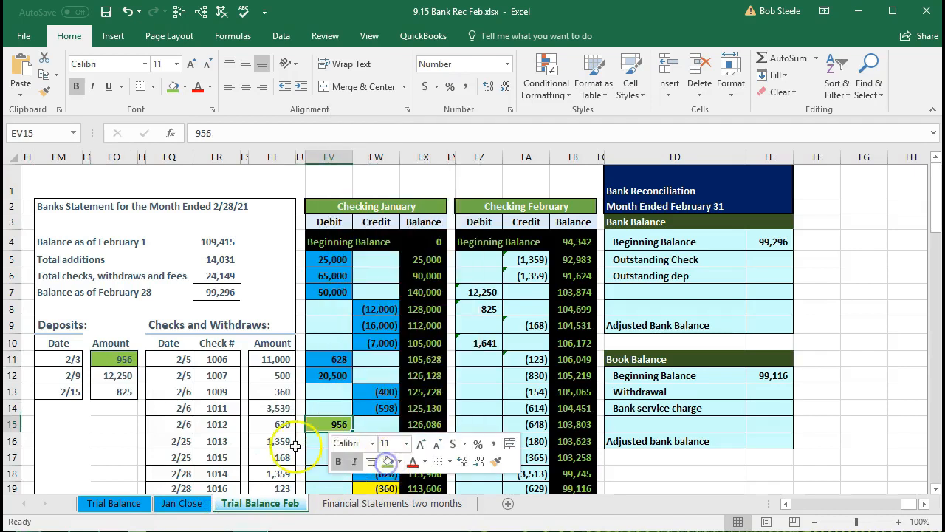
- Fill the statement's 2/9 deposit of 12,250 in EO12 and the matching Checking February debit in EZ7 with light green
left_click(114, 376)
scroll(266, 368, "down", 2)
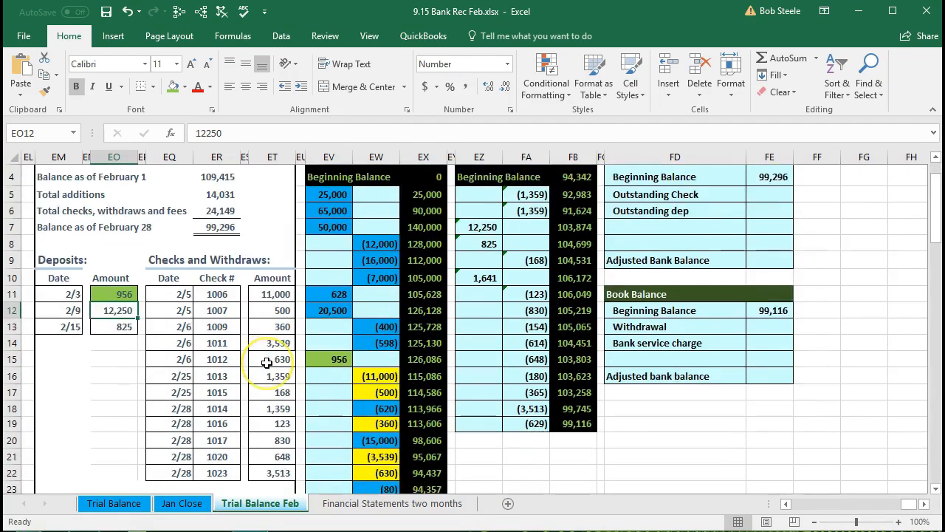
scroll(267, 361, "up", 2)
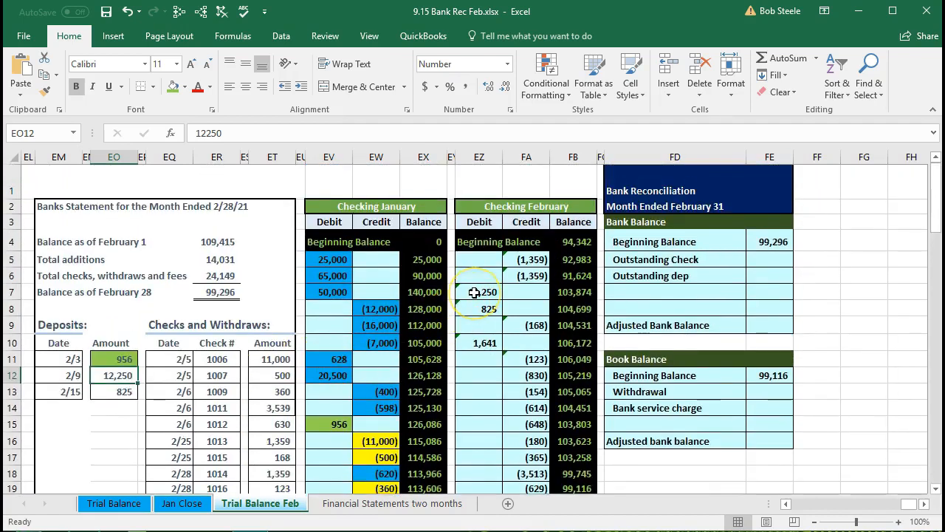
right_click(121, 375)
key("Escape")
left_click(483, 288)
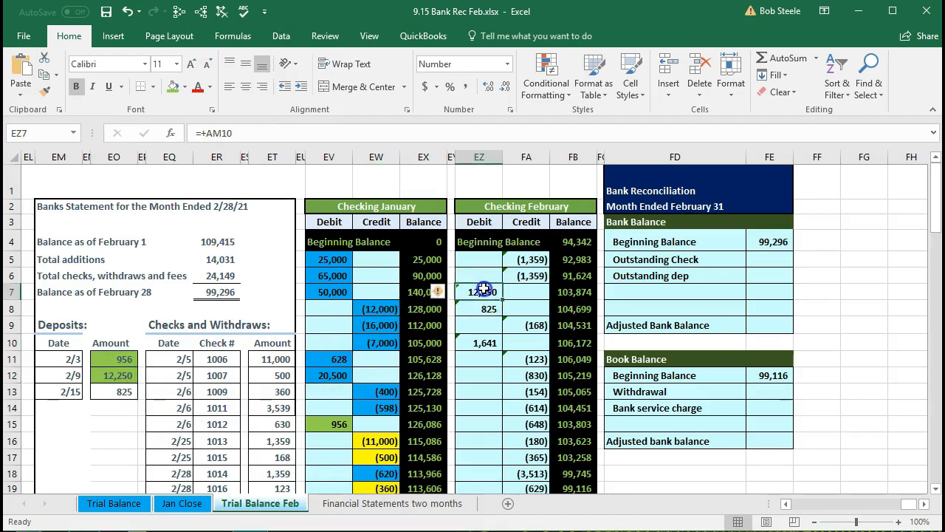
right_click(483, 289)
left_click(543, 265)
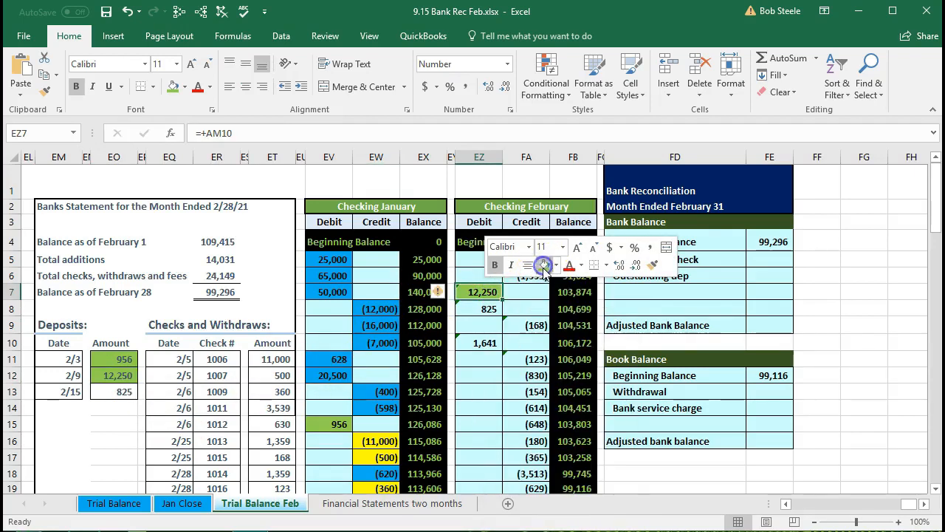
- Fill the statement's 2/15 deposit of 825 in EO13 and the matching Checking February debit in EZ8 with light green
left_click(125, 398)
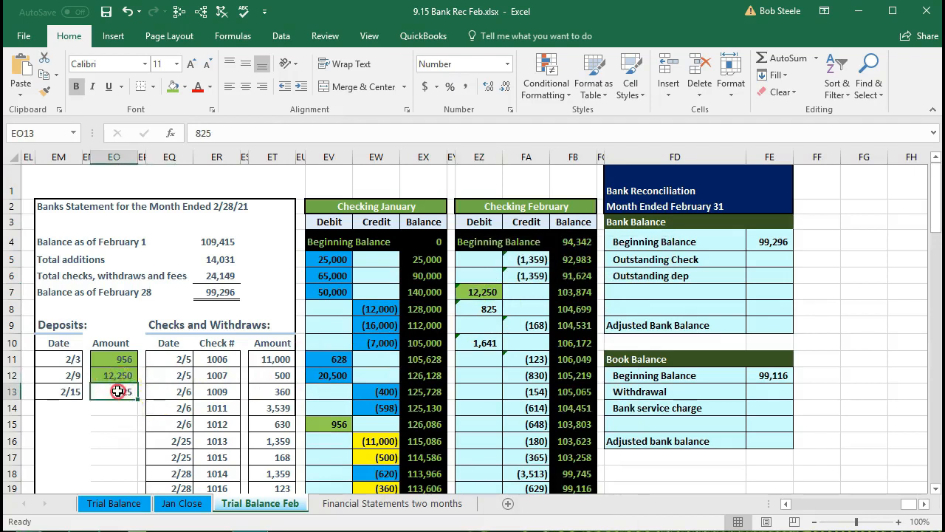
right_click(122, 389)
left_click(178, 433)
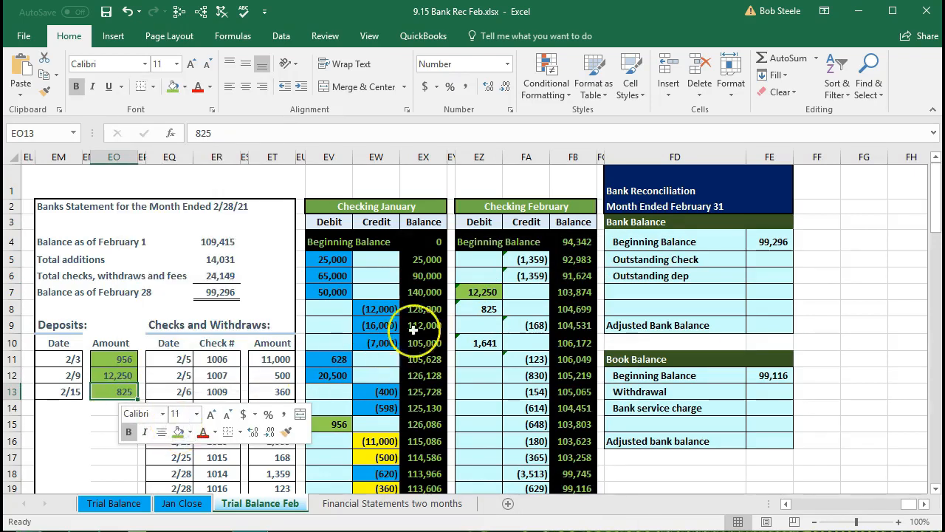
left_click(486, 306)
right_click(486, 306)
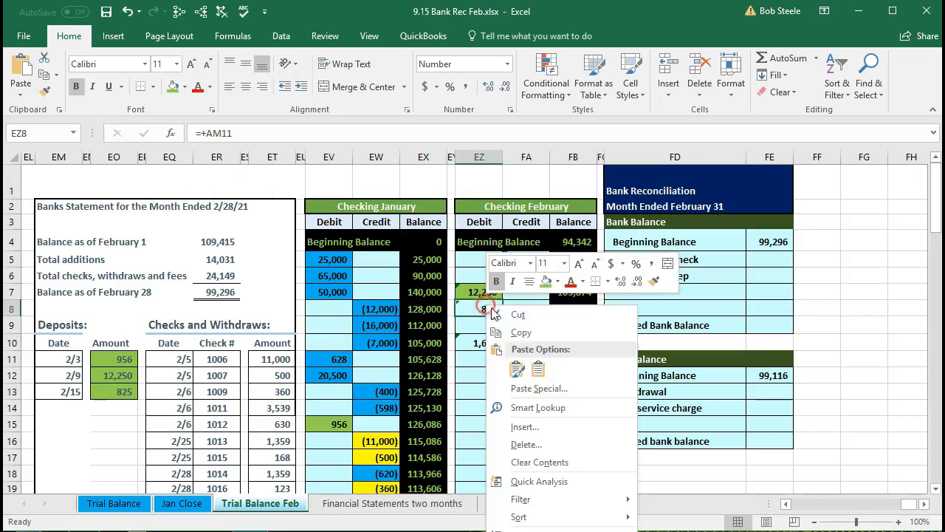
left_click(544, 282)
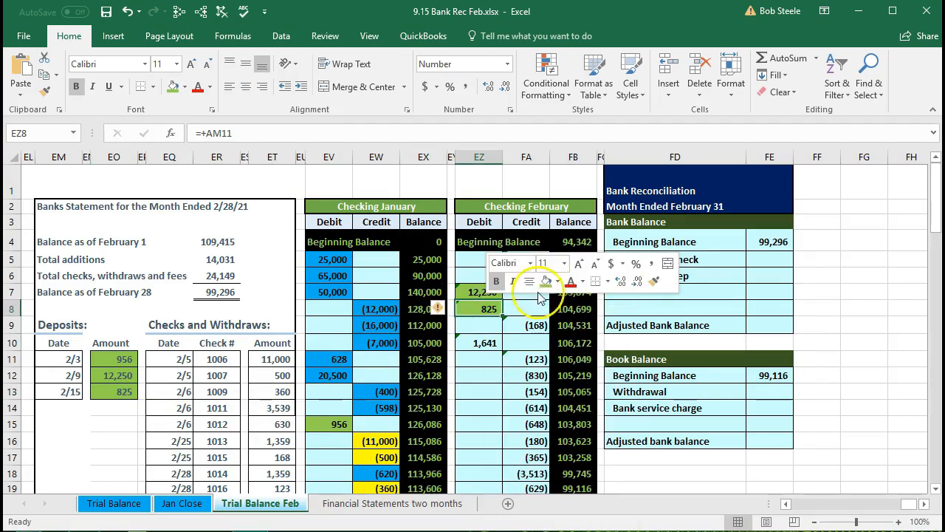
left_click(320, 386)
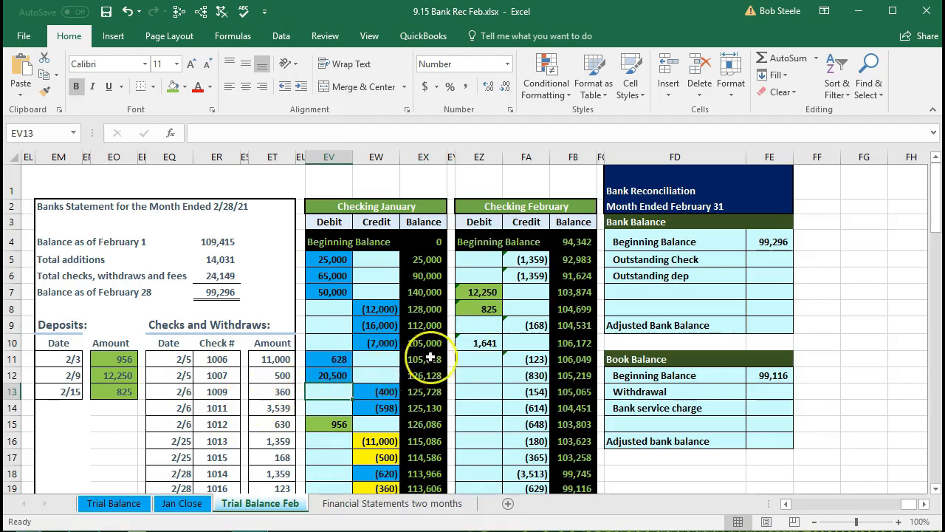
left_click(465, 346)
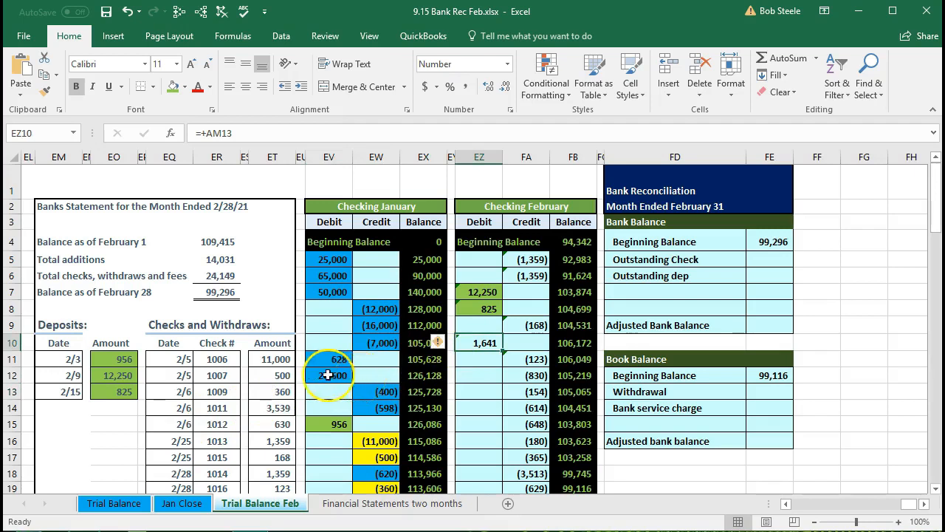
- Fill the statement's 11,000 amount for check 1006 and the matching Checking January credit in EW16 with light green
left_click(269, 362)
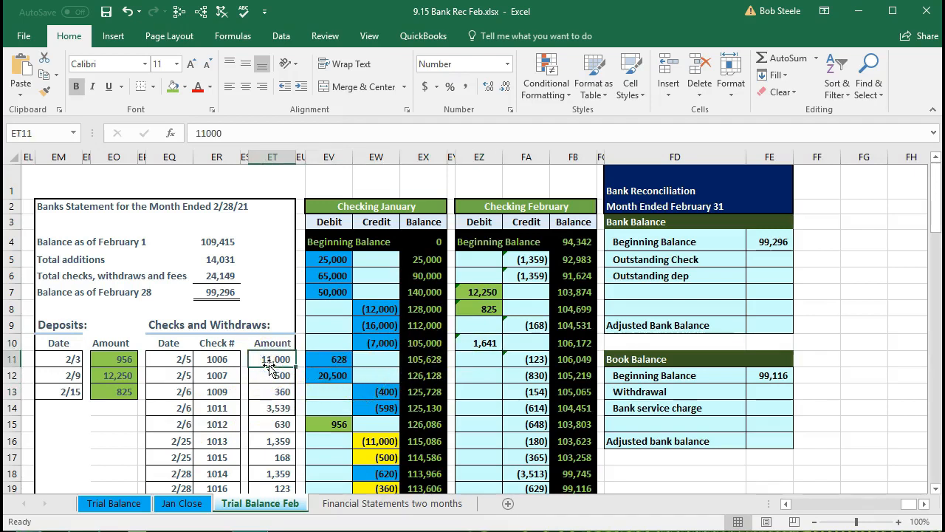
scroll(271, 369, "down", 1)
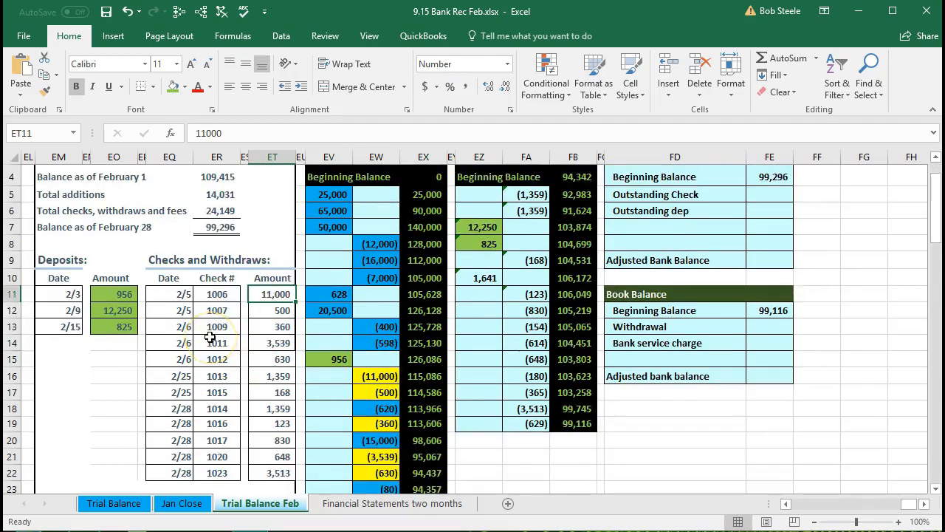
left_click(185, 293)
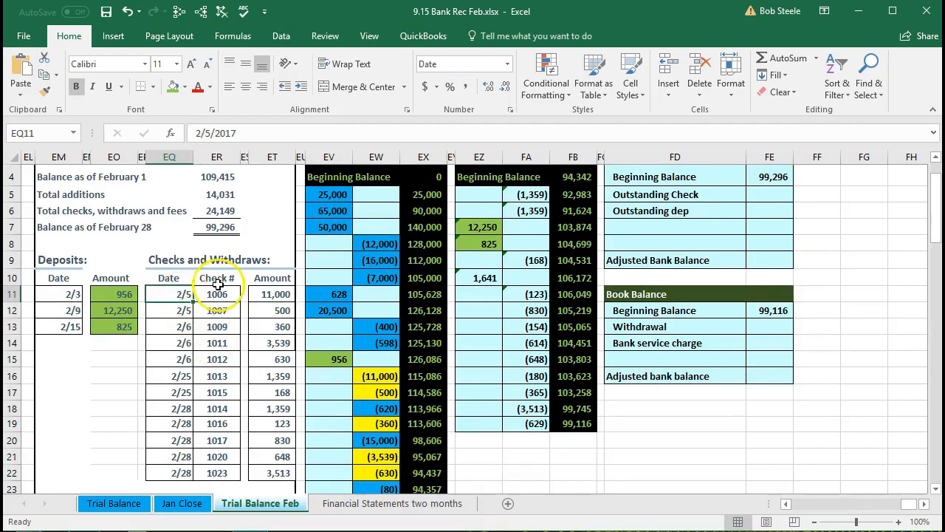
left_click(218, 293)
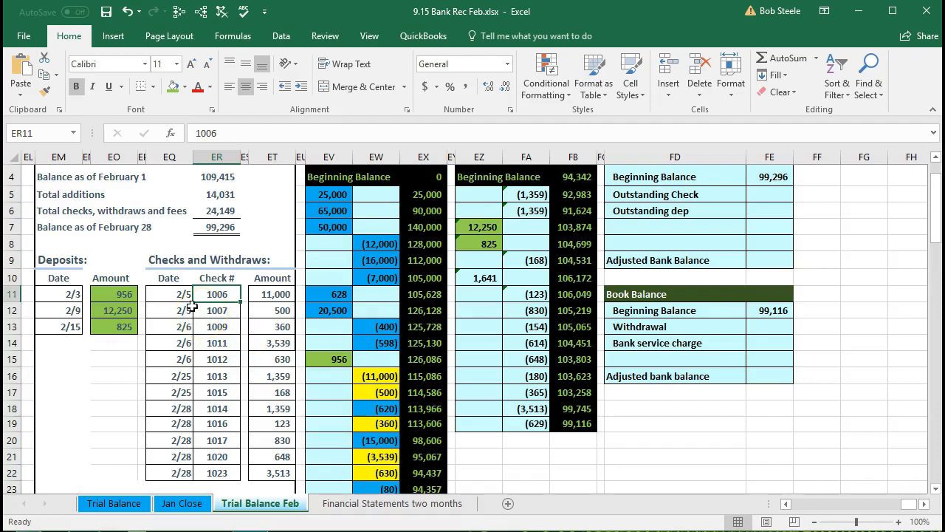
left_click(267, 294)
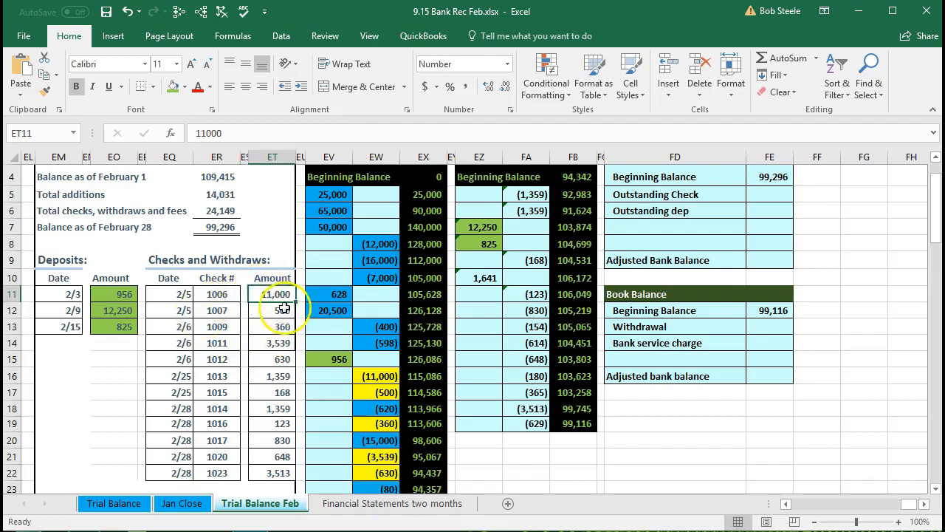
right_click(275, 294)
left_click(333, 267)
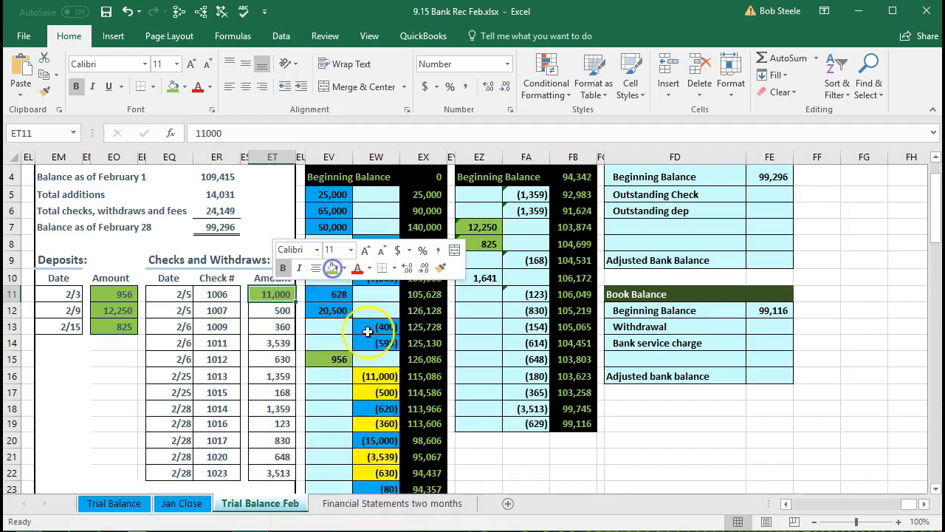
right_click(384, 377)
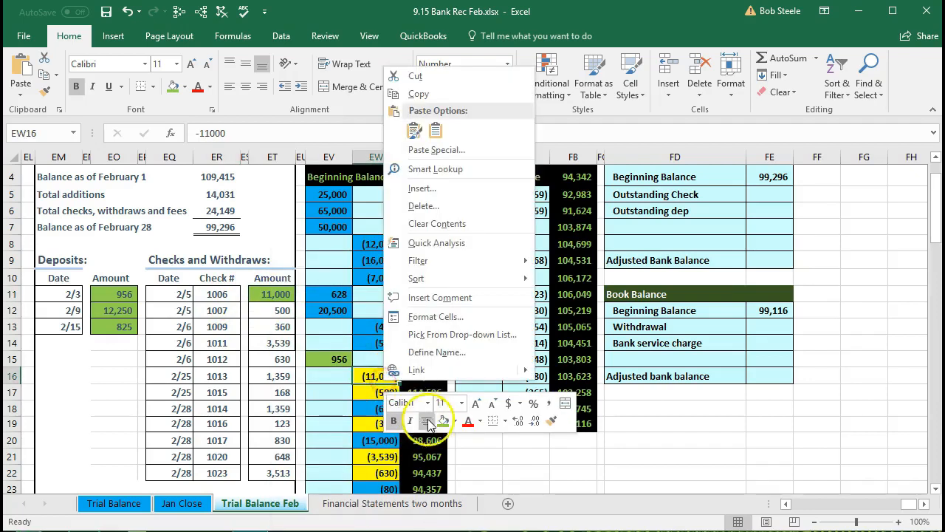
left_click(440, 420)
- Mark check 1007's 500 amount in the statement and the matching Checking January credit in EW17 with light green fill
left_click(267, 310)
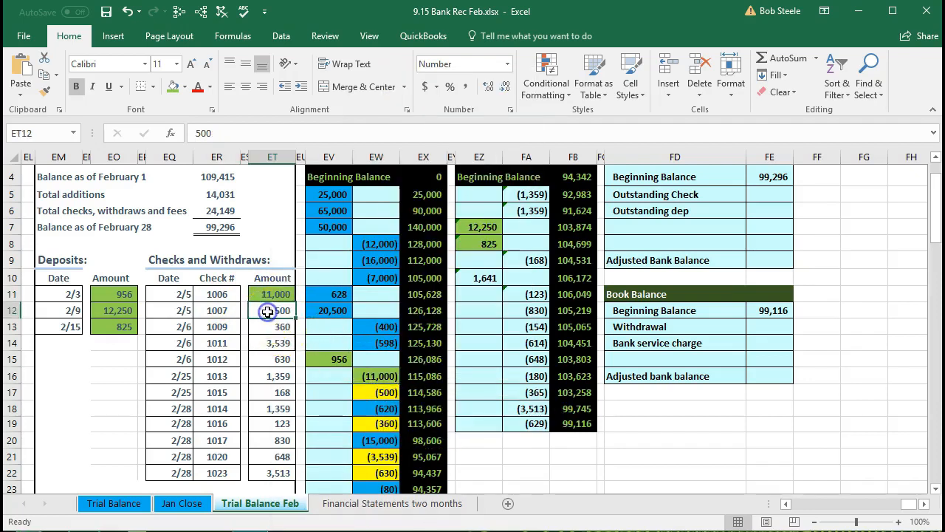
right_click(267, 311)
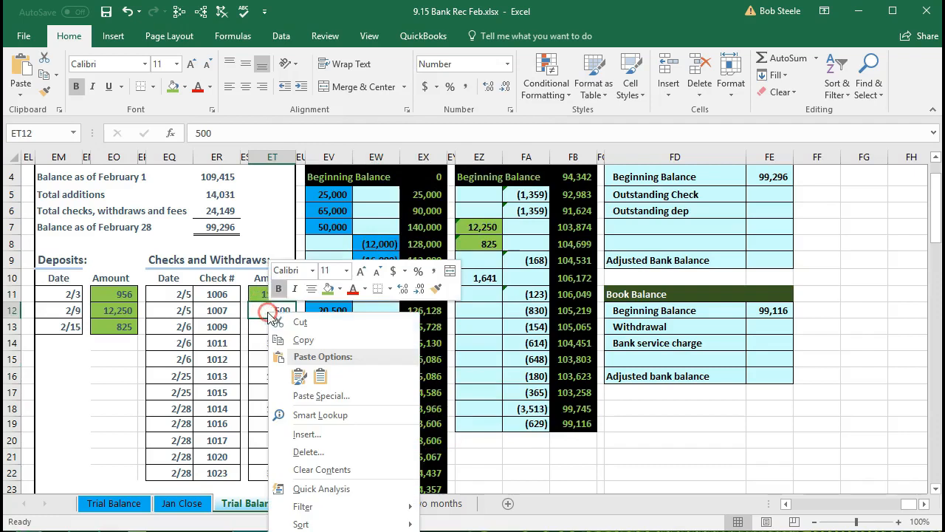
left_click(325, 289)
left_click(368, 392)
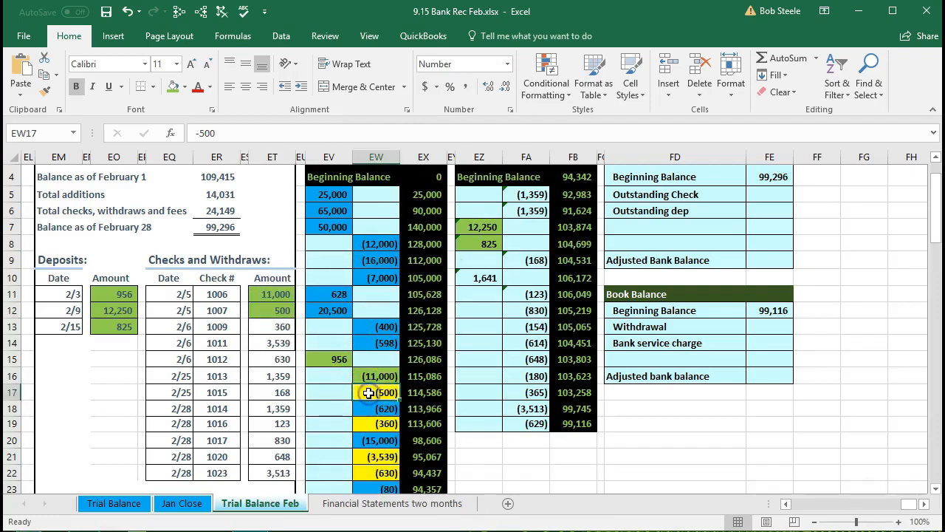
right_click(369, 392)
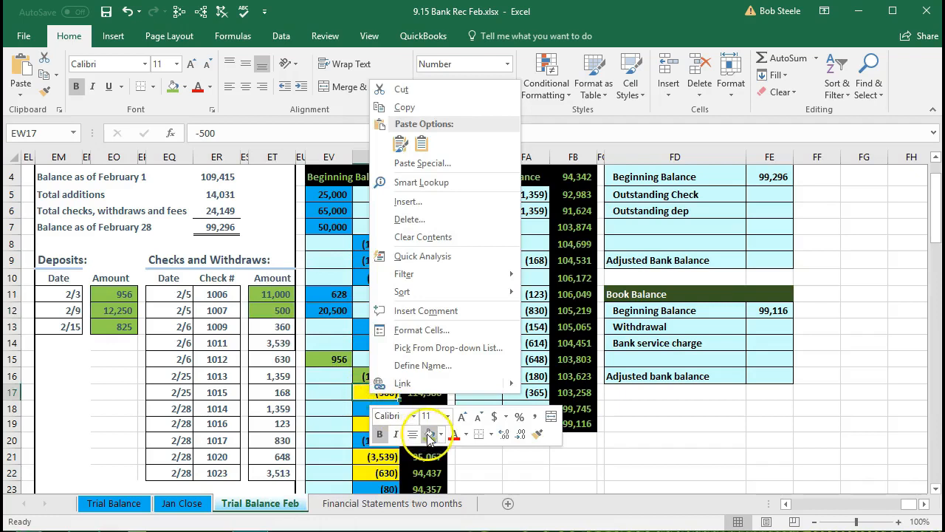
left_click(429, 434)
- Mark check 1009's 360 amount in the statement and the matching Checking January credit in EW19 with light green fill
left_click(271, 329)
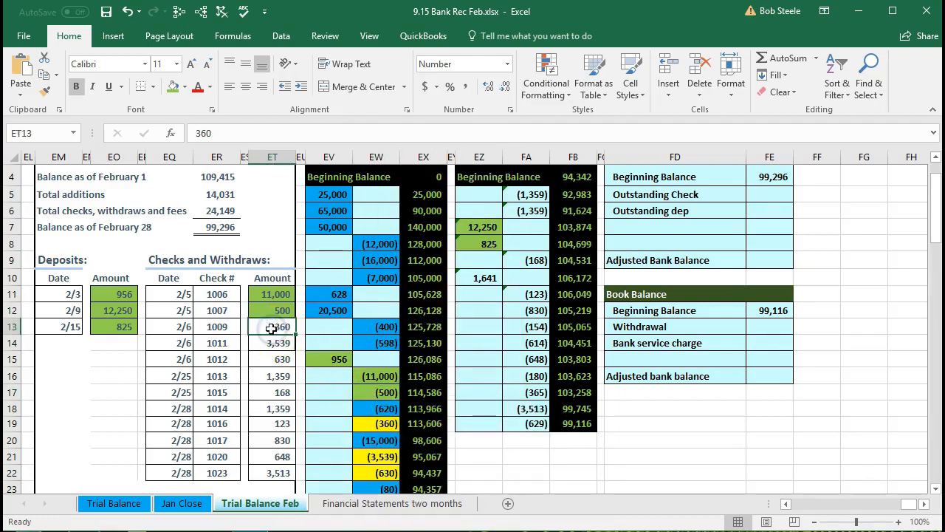
right_click(272, 332)
left_click(332, 305)
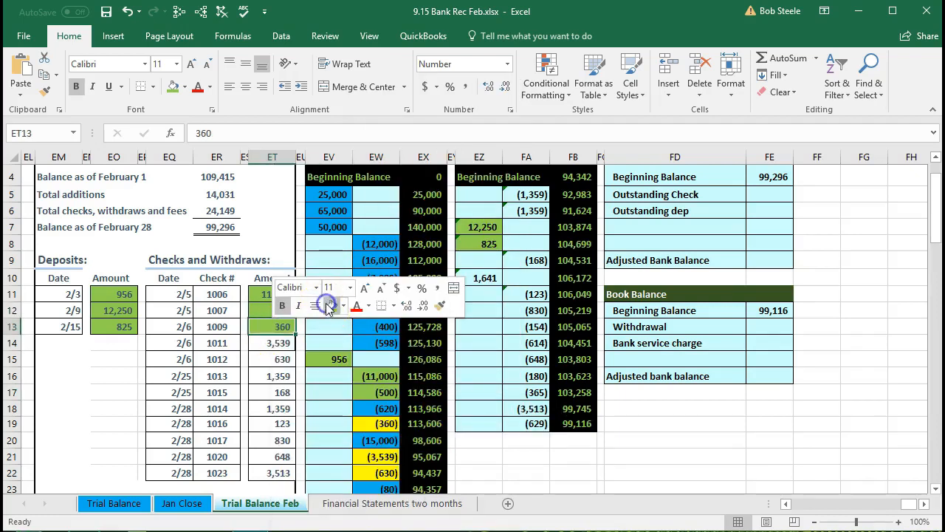
left_click(371, 424)
right_click(370, 423)
left_click(431, 465)
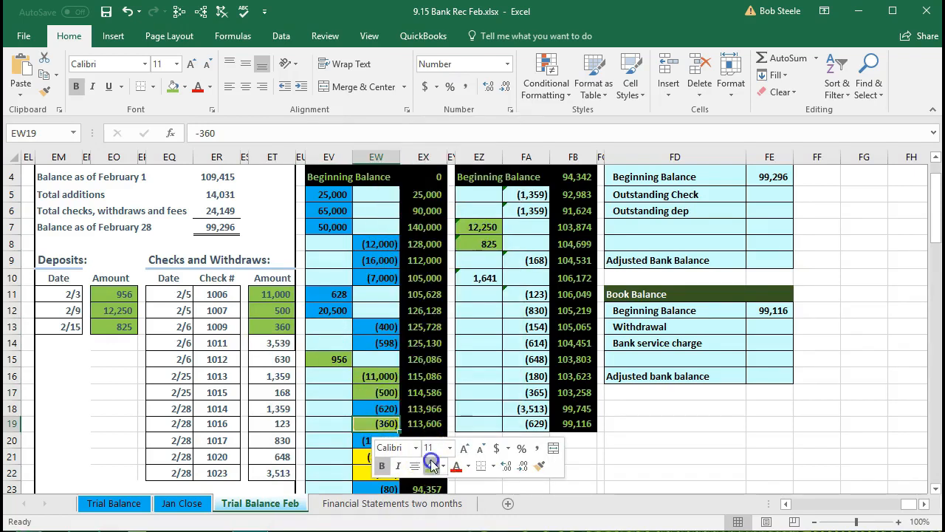
- Mark check 1011's 3,539 amount in the statement and the matching Checking January credit in EW21 with light green fill
left_click(263, 342)
right_click(261, 341)
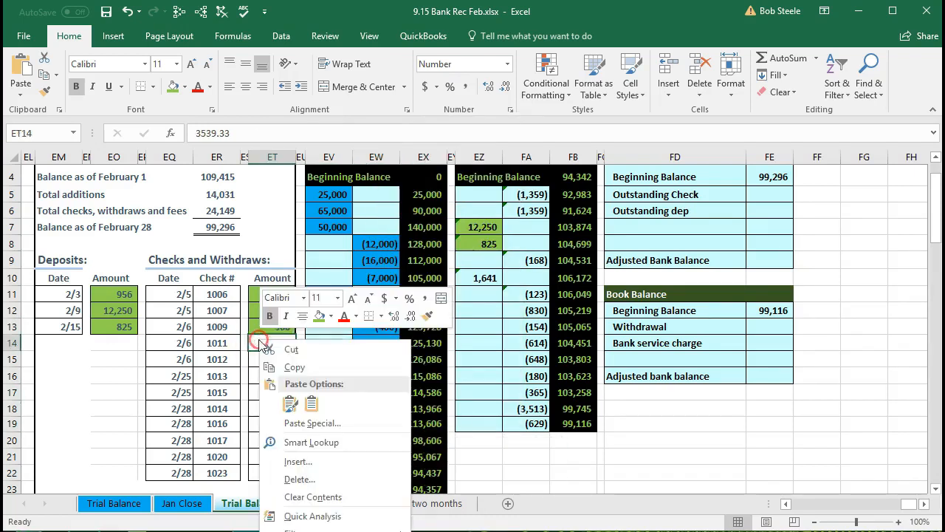
left_click(319, 315)
left_click(373, 458)
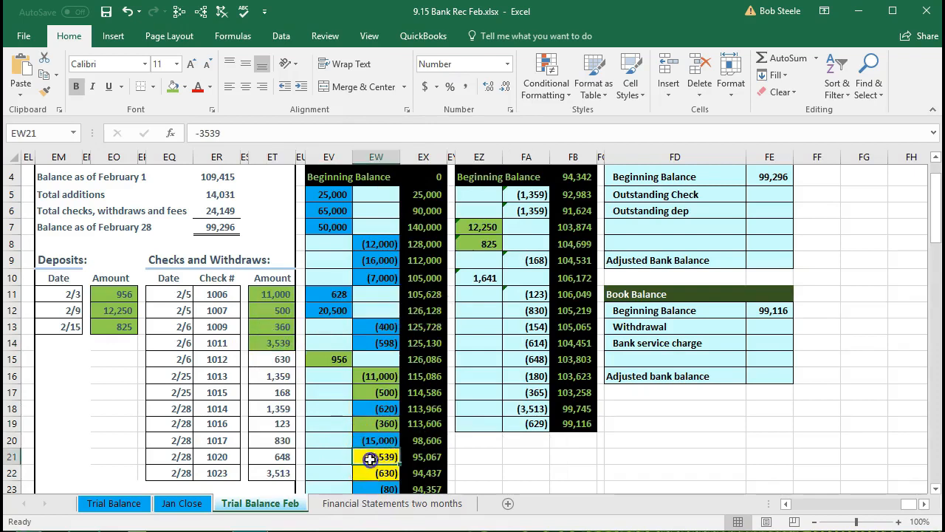
right_click(373, 458)
left_click(431, 500)
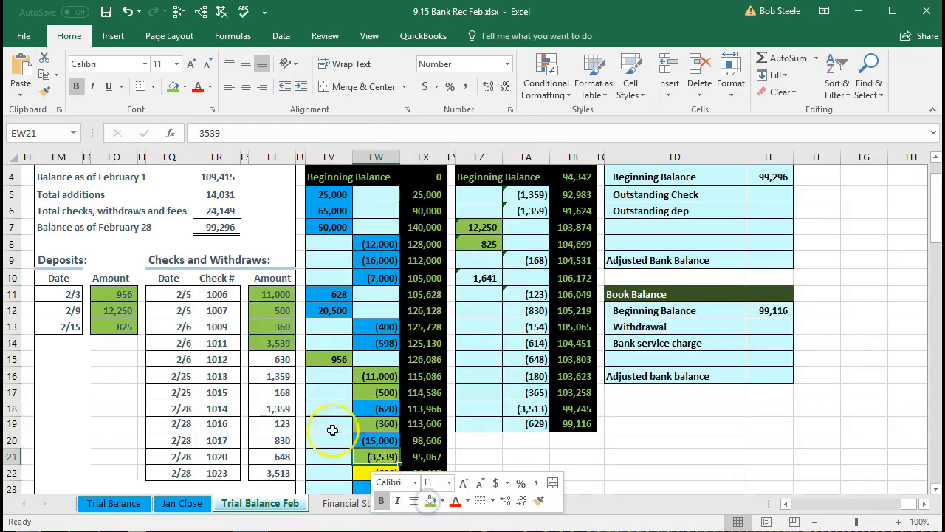
- Mark check 1012's 630 amount in the statement and the matching Checking January credit in EW22 with light green fill
left_click(269, 363)
right_click(267, 362)
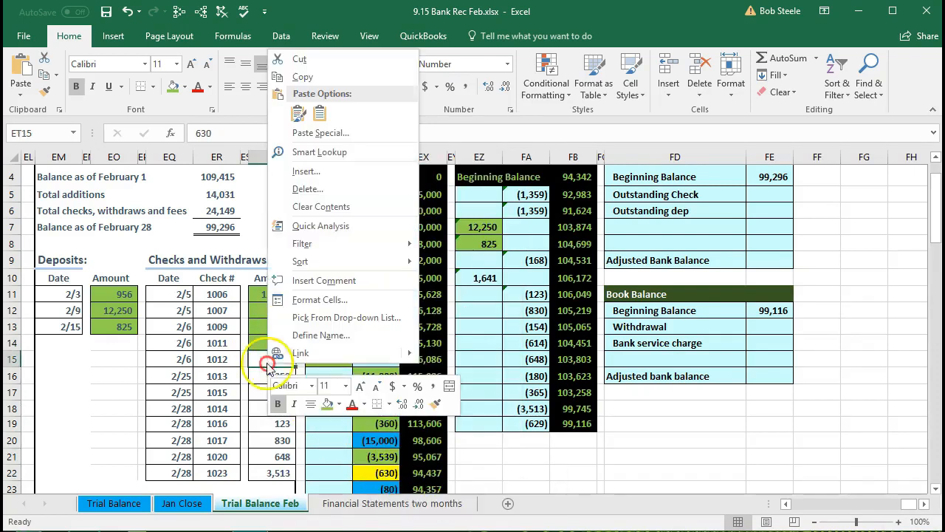
left_click(322, 403)
left_click(373, 473)
right_click(373, 473)
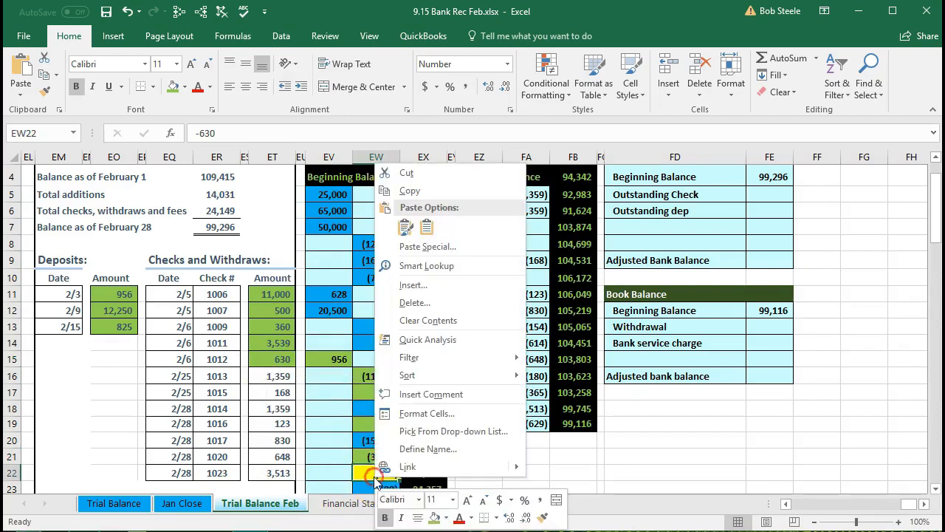
left_click(433, 519)
- Fill the statement's 1,359 amount for check 1013 and the first 1,359 credit in the Checking February ledger, FA5, with light green
scroll(312, 415, "down", 1)
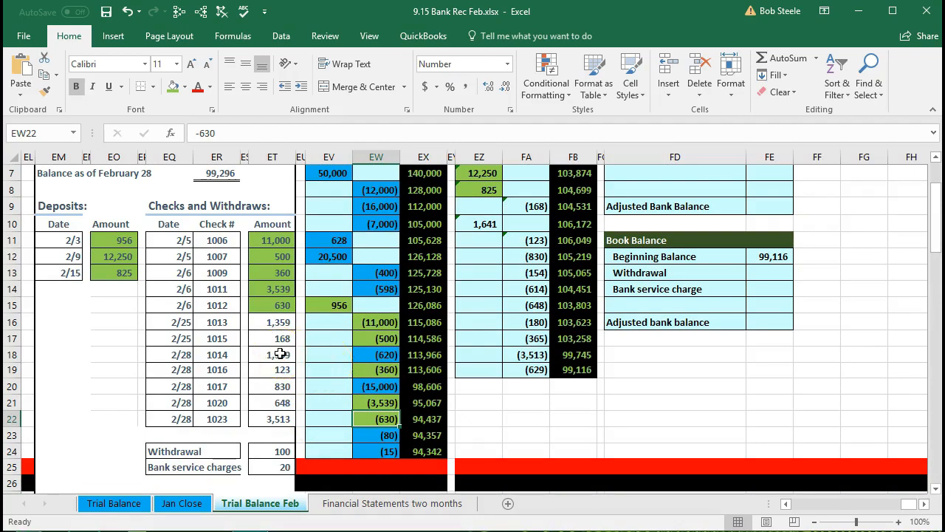
left_click(274, 322)
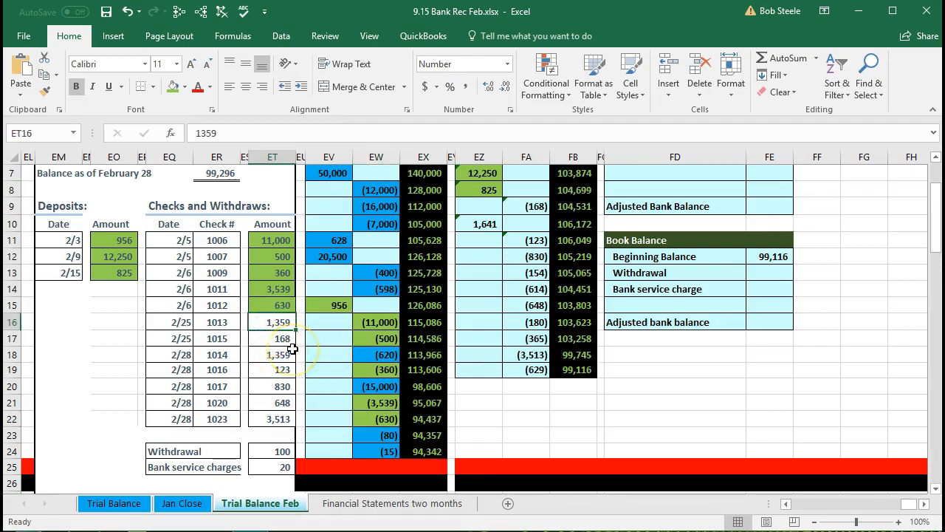
scroll(410, 377, "up", 1)
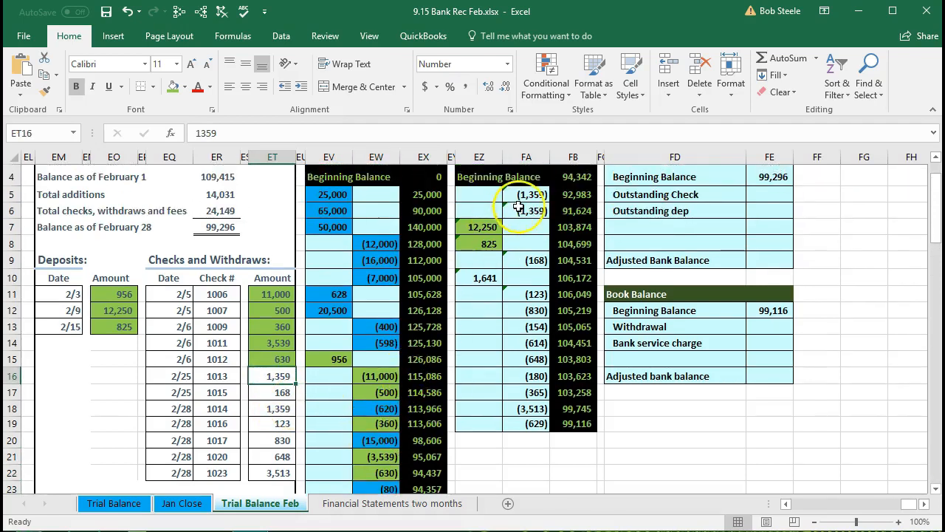
right_click(279, 377)
left_click(339, 415)
left_click(536, 194)
right_click(535, 195)
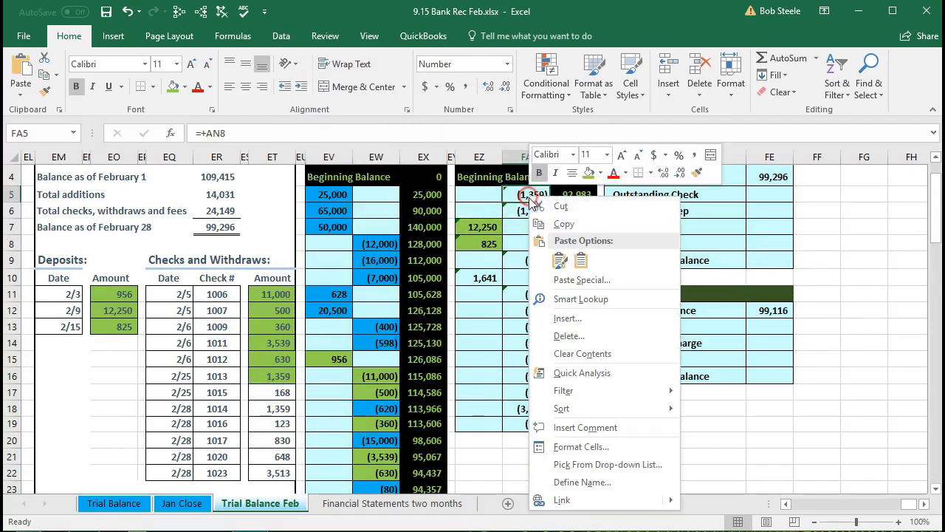
left_click(588, 172)
- Mark check 1015's 168 amount in the statement and the matching Checking February credit in FA9 with light green fill
left_click(274, 393)
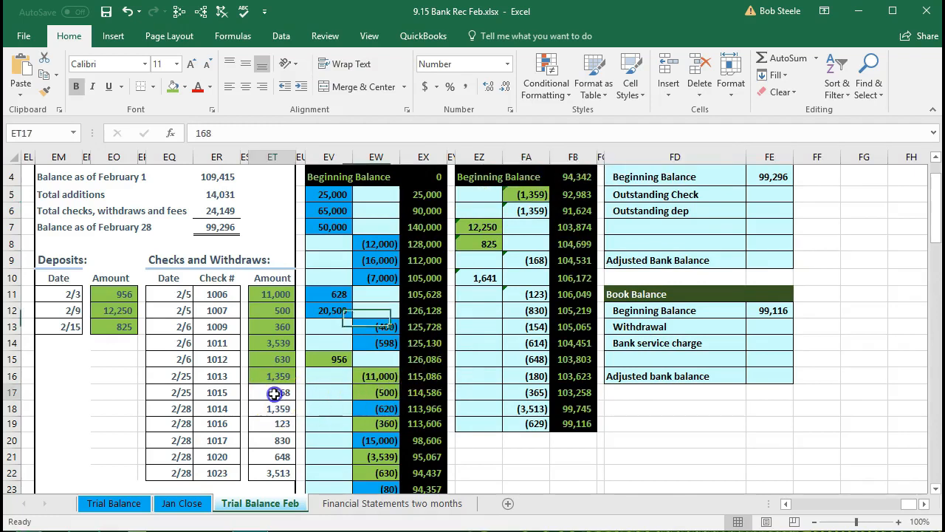
right_click(273, 393)
left_click(334, 434)
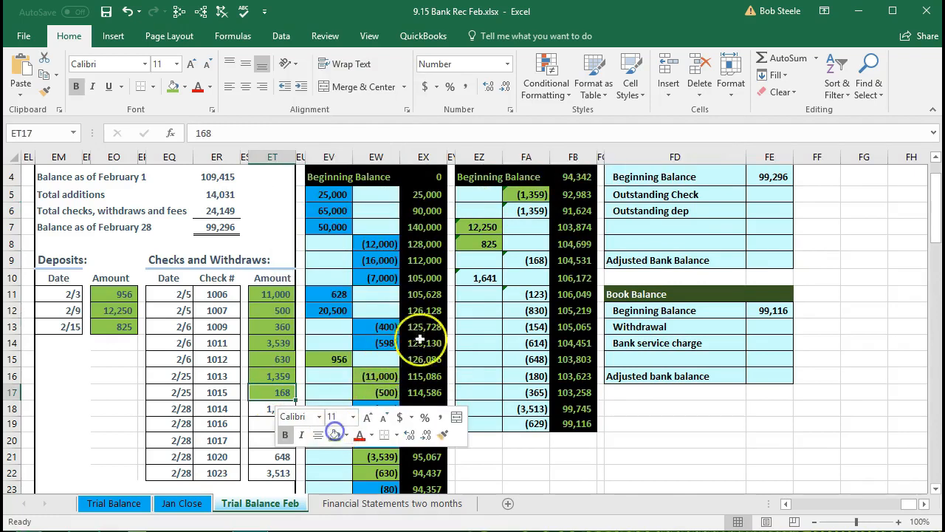
left_click(525, 260)
right_click(528, 260)
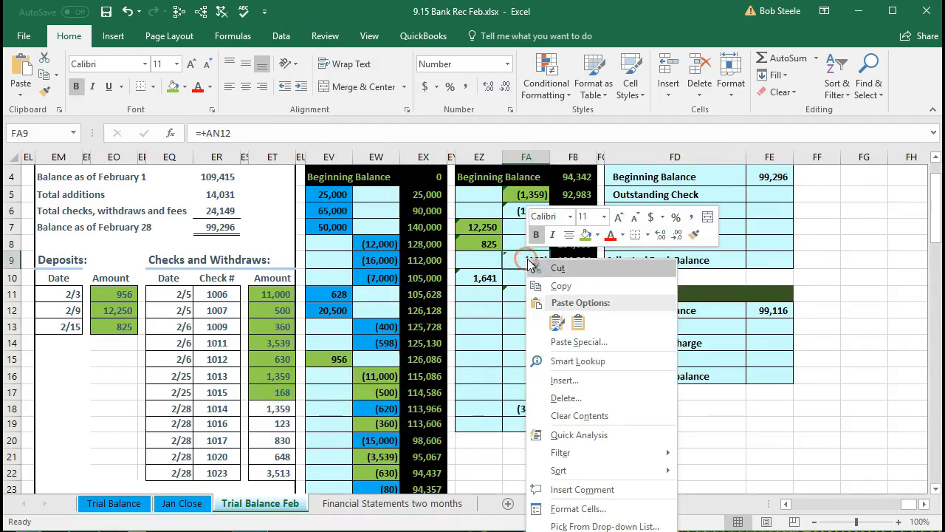
left_click(585, 235)
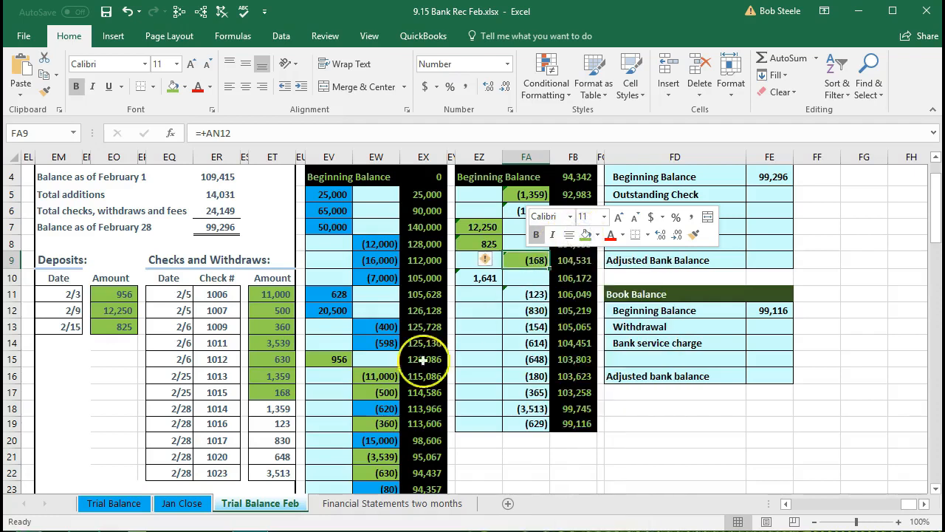
- Mark check 1014's 1,359 amount in the statement and the second 1,359 Checking February credit, FA6, with light green fill
left_click(288, 411)
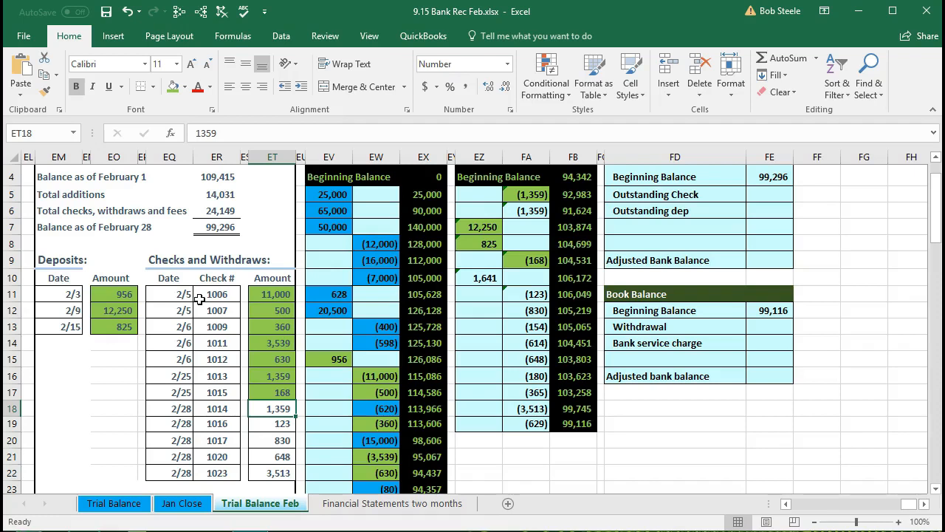
right_click(255, 411)
key("Escape")
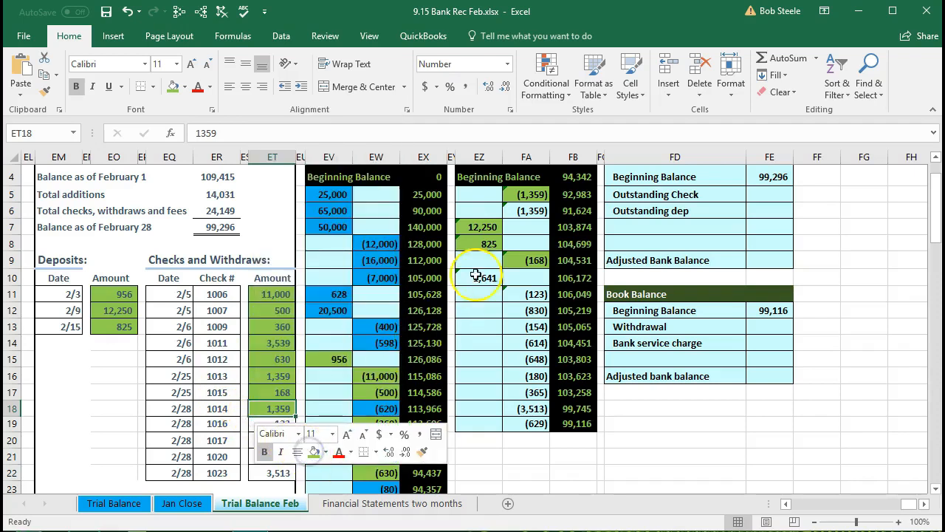
right_click(520, 212)
key("Escape")
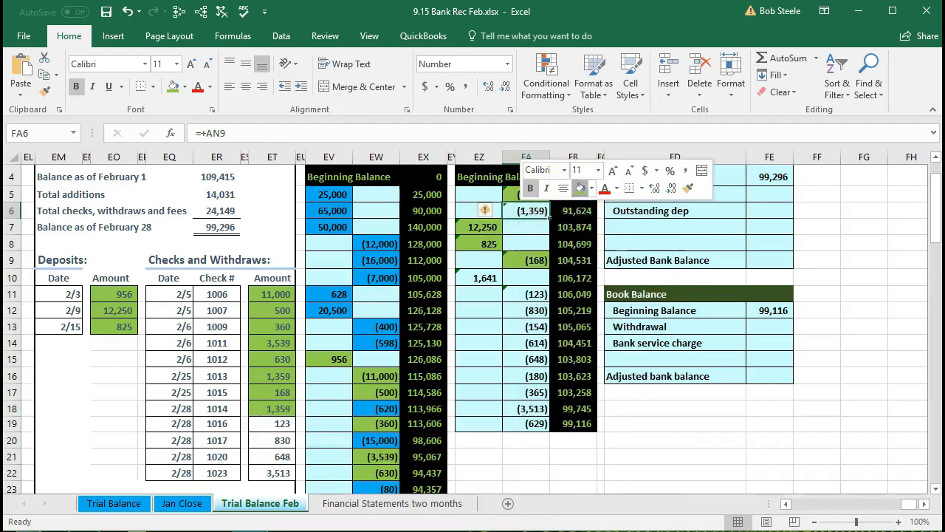
- Mark check 1016's 123 amount in the statement and the matching Checking February credit in FA11 with light green fill
left_click(274, 423)
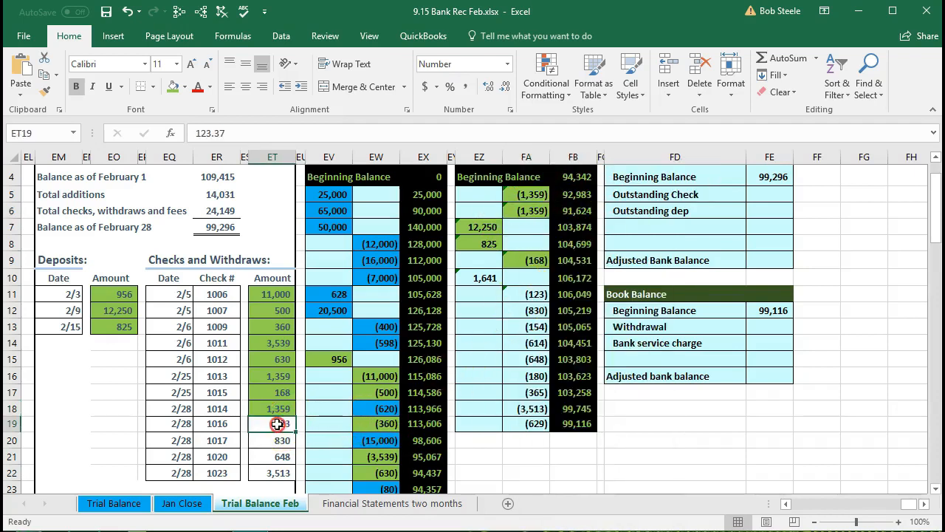
right_click(280, 425)
key("Escape")
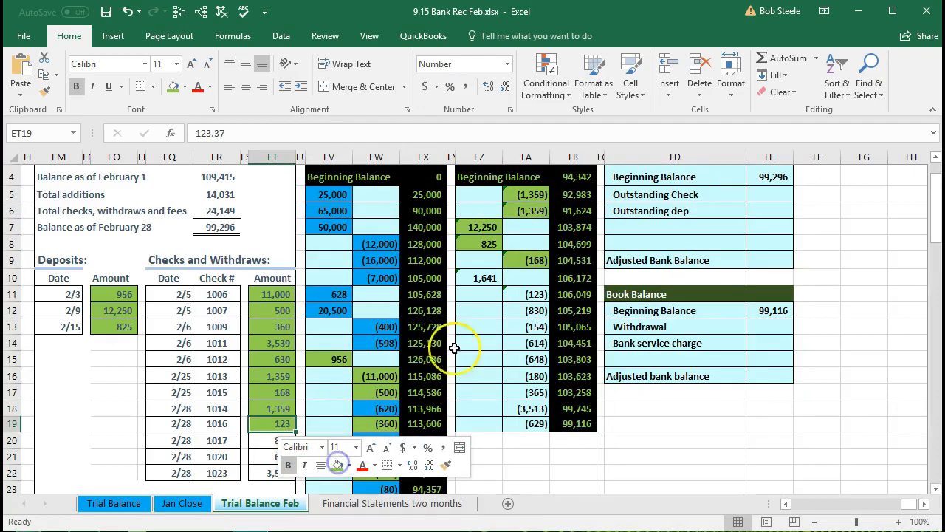
left_click(511, 294)
right_click(521, 293)
key("Escape")
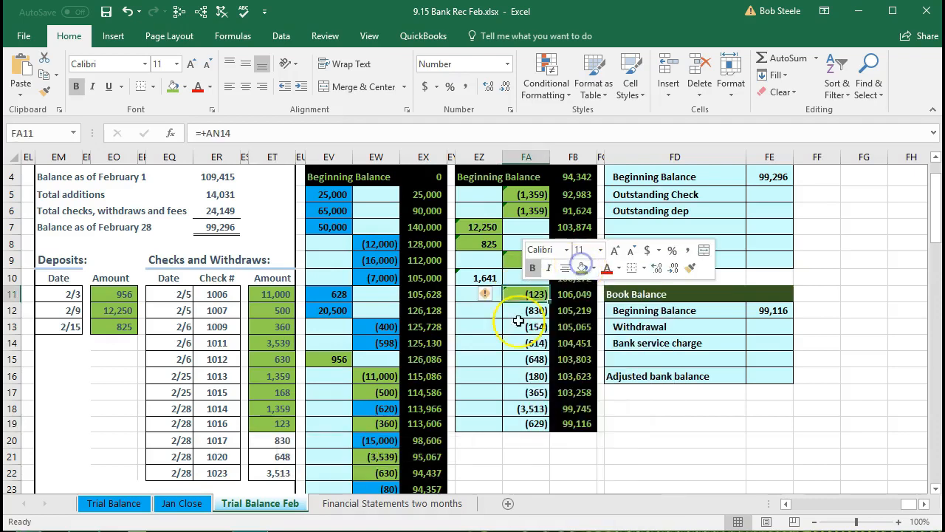
- Mark check 1017's 830 amount in the statement and the matching Checking February credit in FA12 with light green fill
right_click(285, 444)
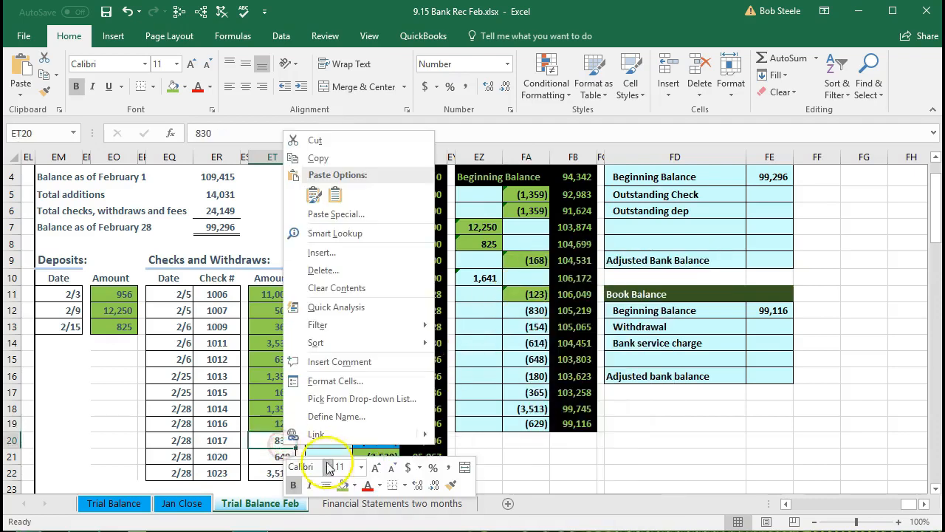
left_click(343, 484)
right_click(517, 311)
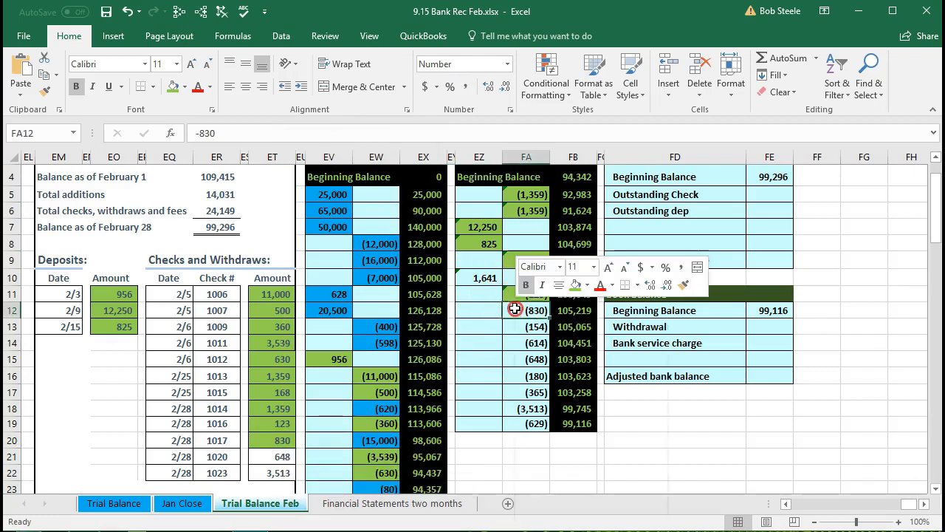
left_click(575, 285)
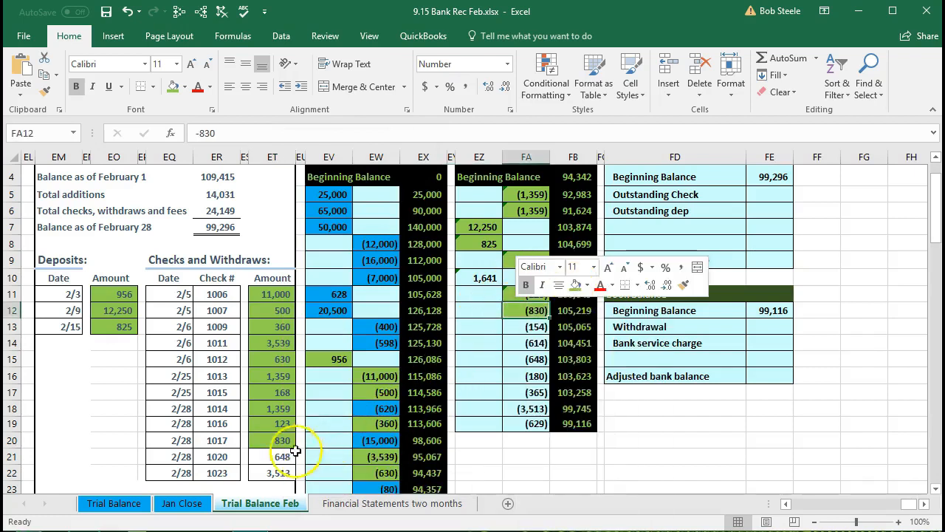
- Mark check 1020's 648 amount in the statement and the matching Checking February credit in FA15 with light green fill
left_click(274, 460)
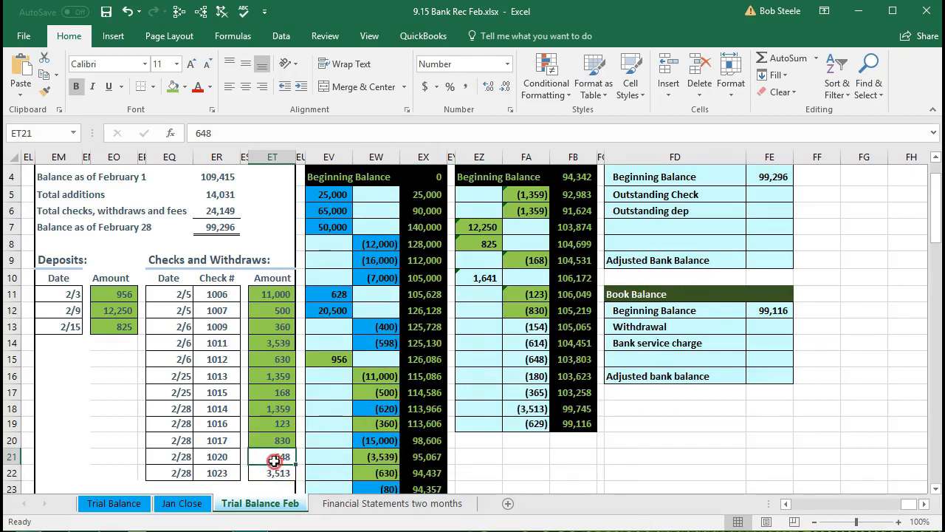
right_click(274, 460)
left_click(335, 503)
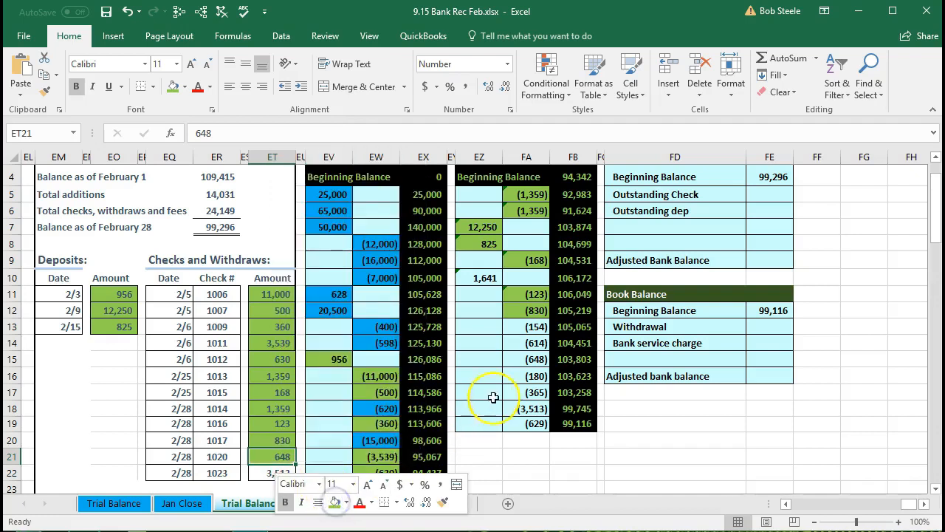
left_click(518, 358)
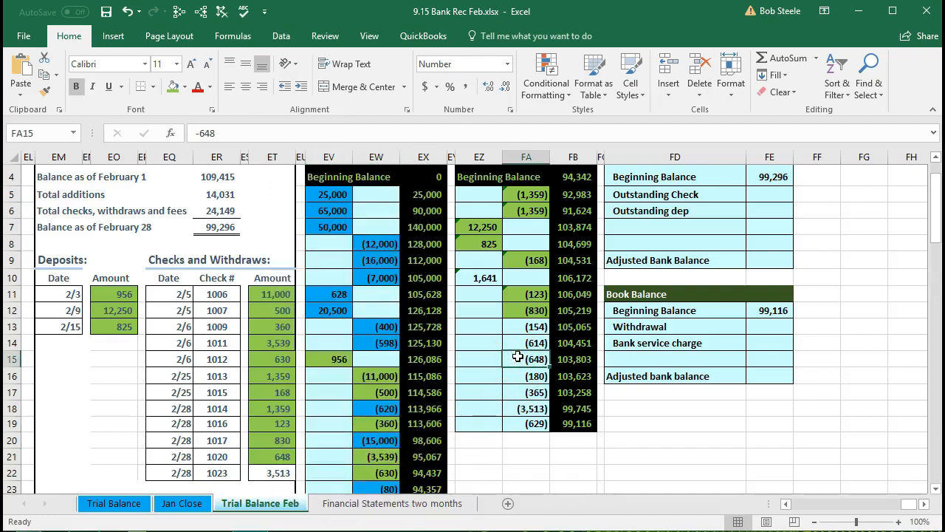
right_click(517, 359)
left_click(575, 397)
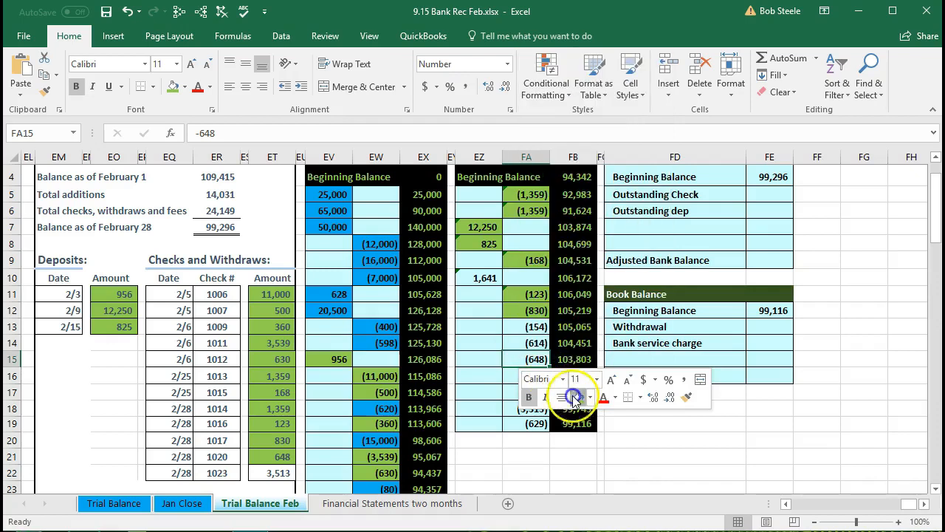
- Mark check 1023's 3,513 amount in the statement and the matching Checking February credit in FA18 with light green fill
left_click(285, 473)
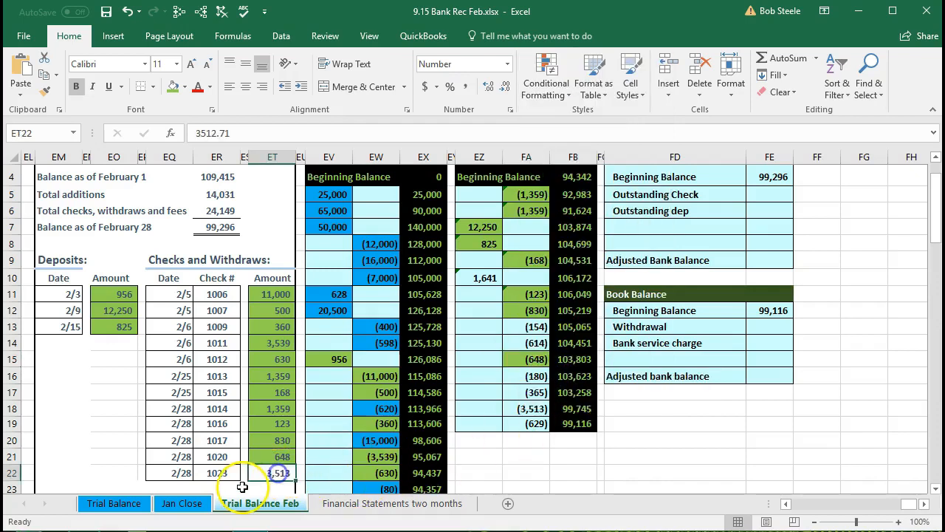
right_click(265, 473)
left_click(325, 511)
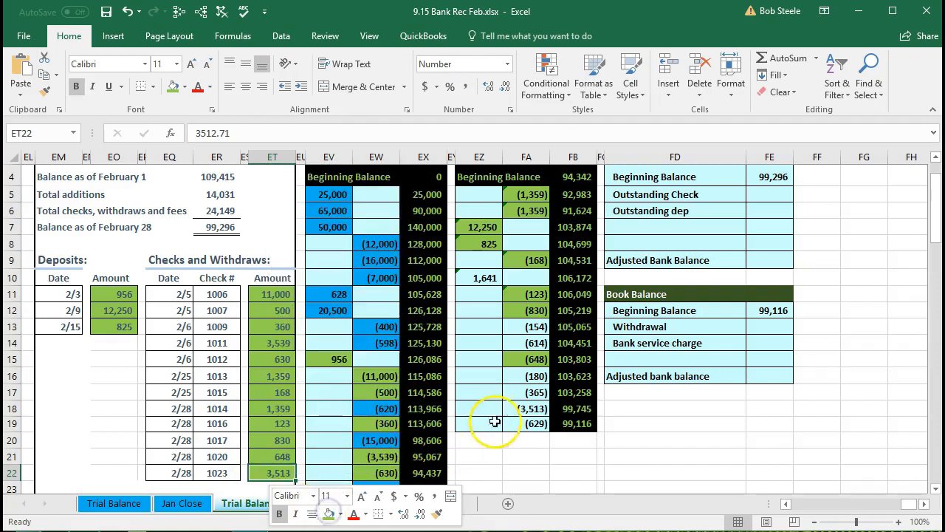
right_click(521, 409)
left_click(580, 447)
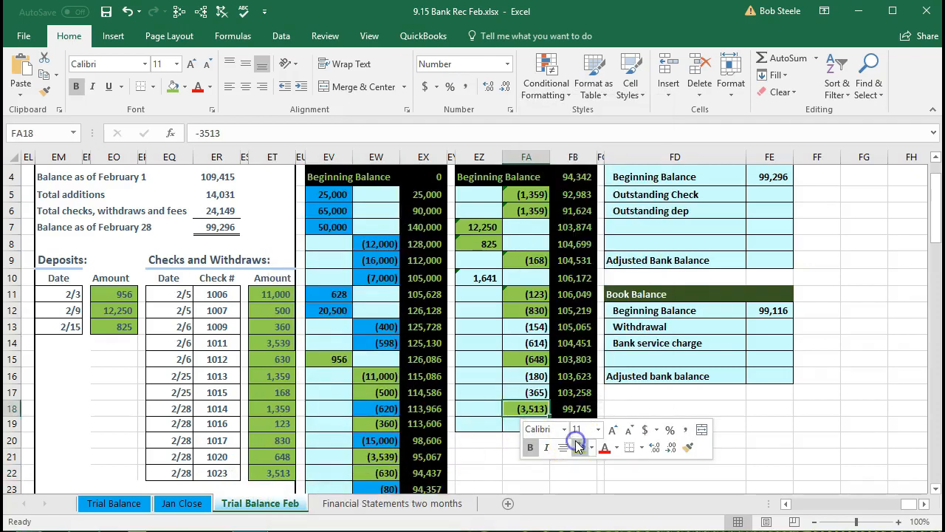
- Fill the statement's withdrawal and bank service charges amounts in ET24:ET25 with yellow
left_click(253, 425)
scroll(251, 420, "down", 1)
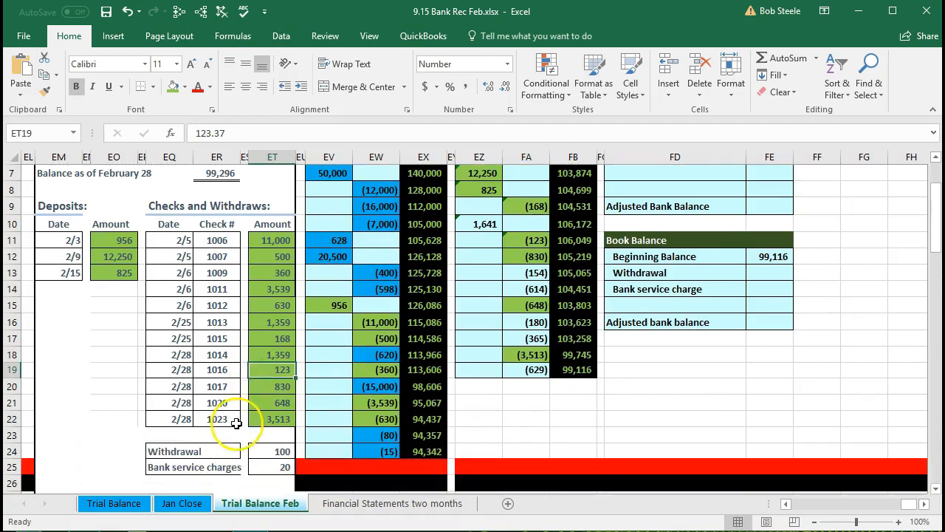
left_click(272, 452)
left_click(273, 468)
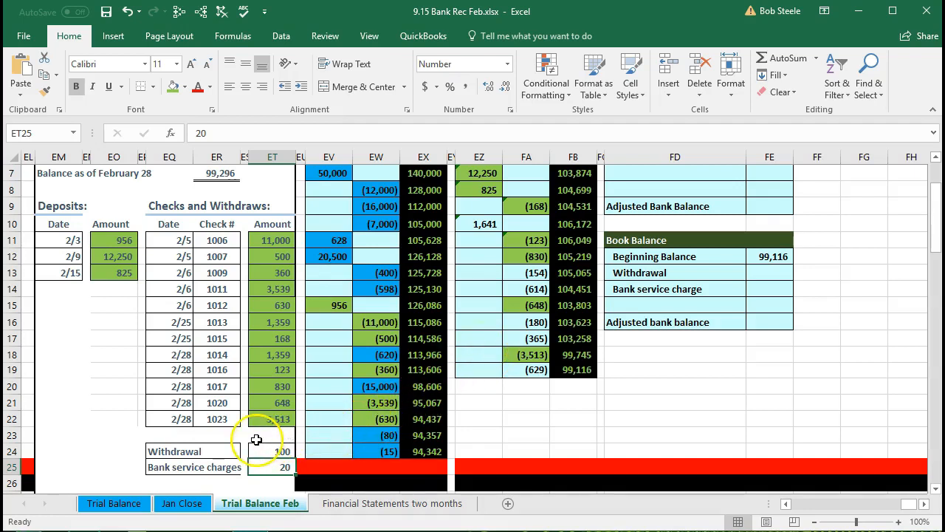
left_click_drag(260, 444, 270, 465)
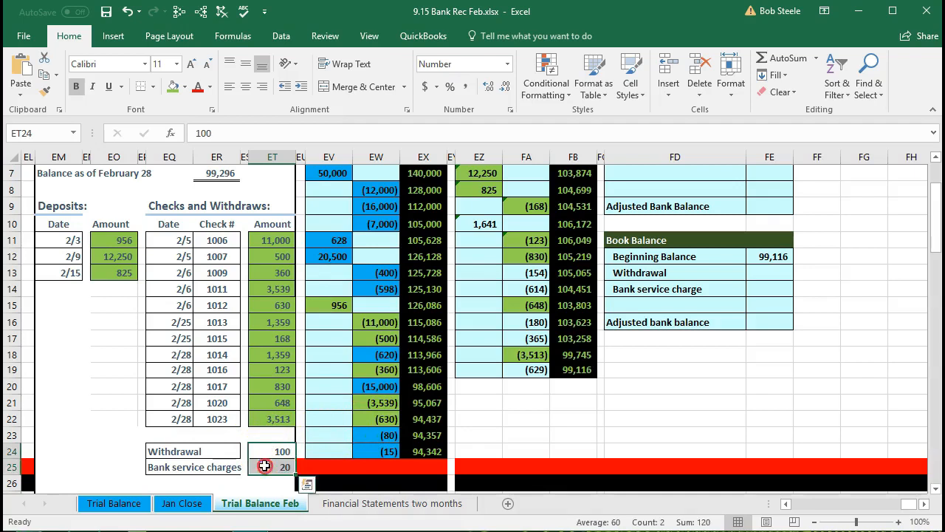
right_click(270, 467)
left_click(337, 505)
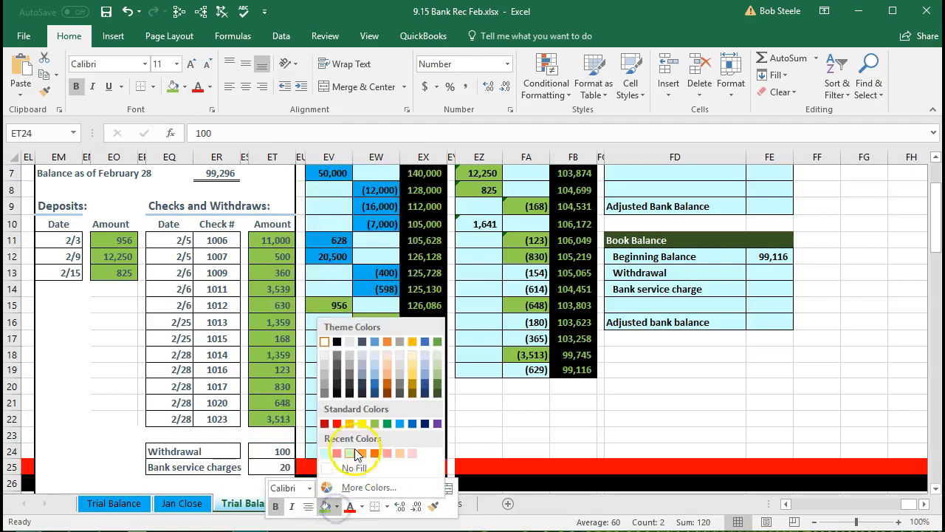
left_click(362, 423)
- Fill the unmatched 1,641 deposit in the Checking February ledger, EZ10, with yellow
left_click(380, 371)
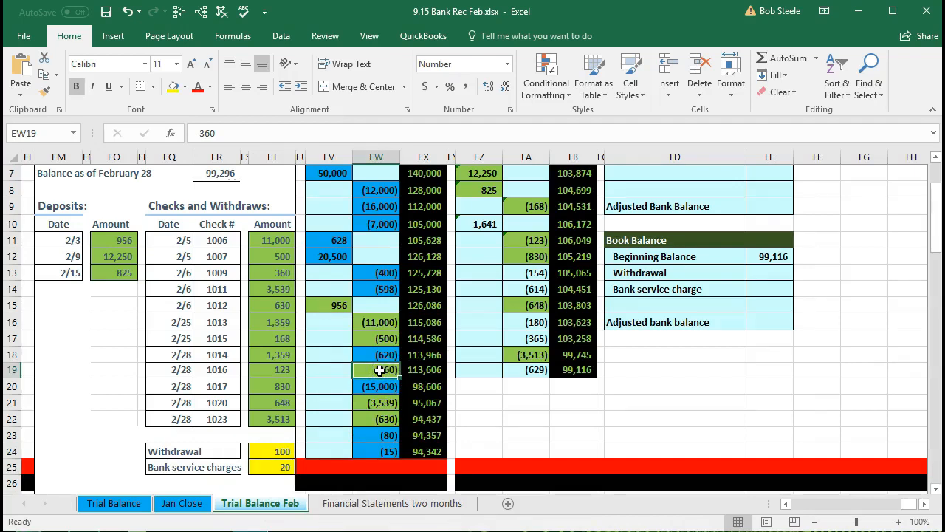
scroll(380, 371, "up", 1)
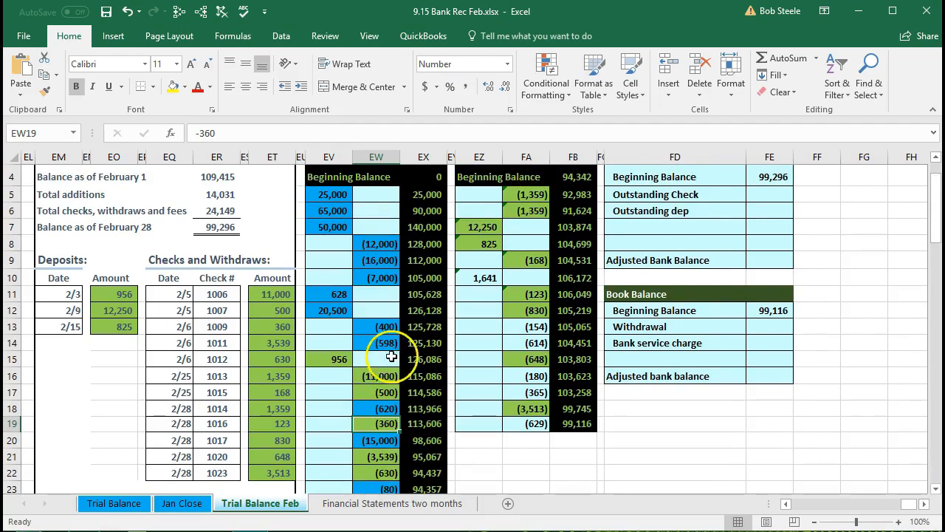
scroll(397, 284, "down", 1)
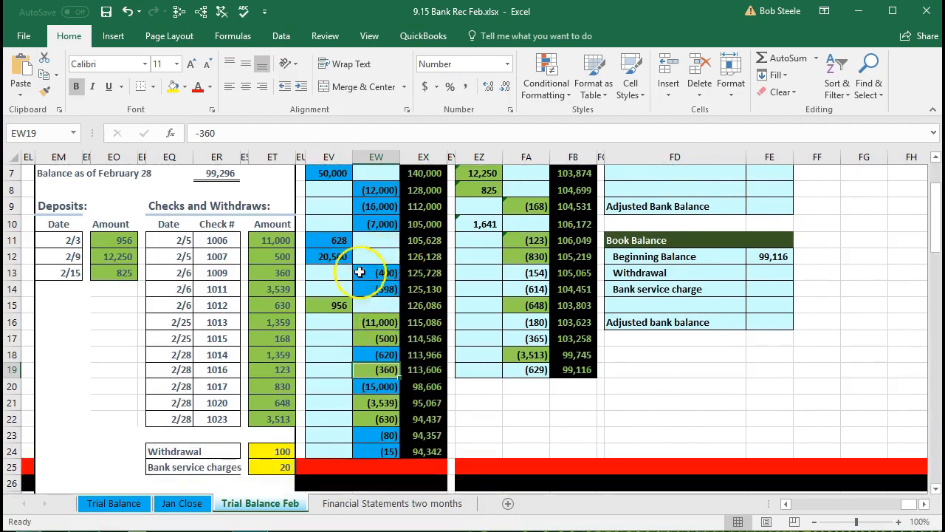
scroll(368, 284, "up", 1)
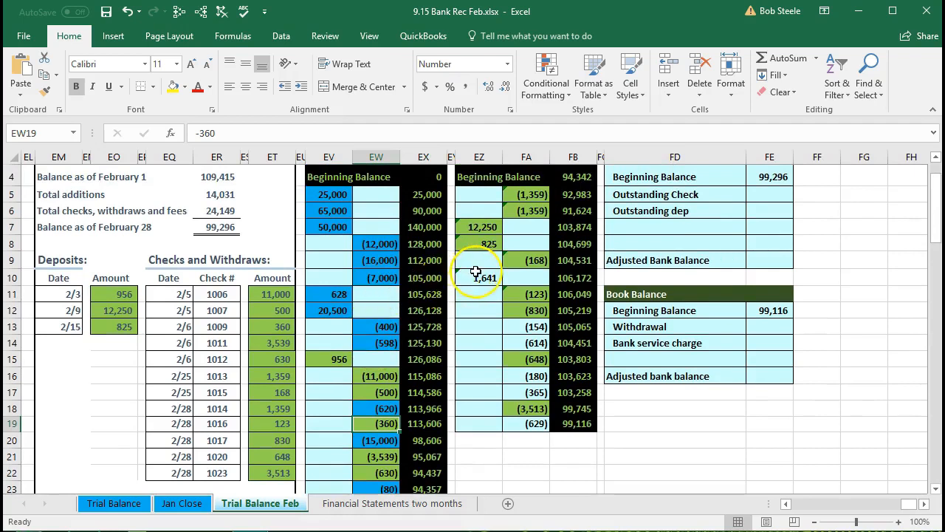
left_click(475, 279)
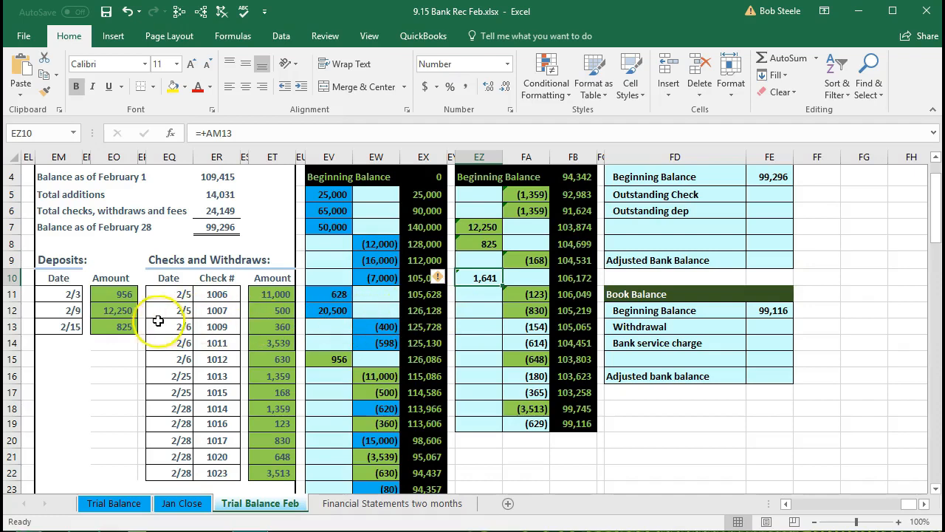
right_click(471, 277)
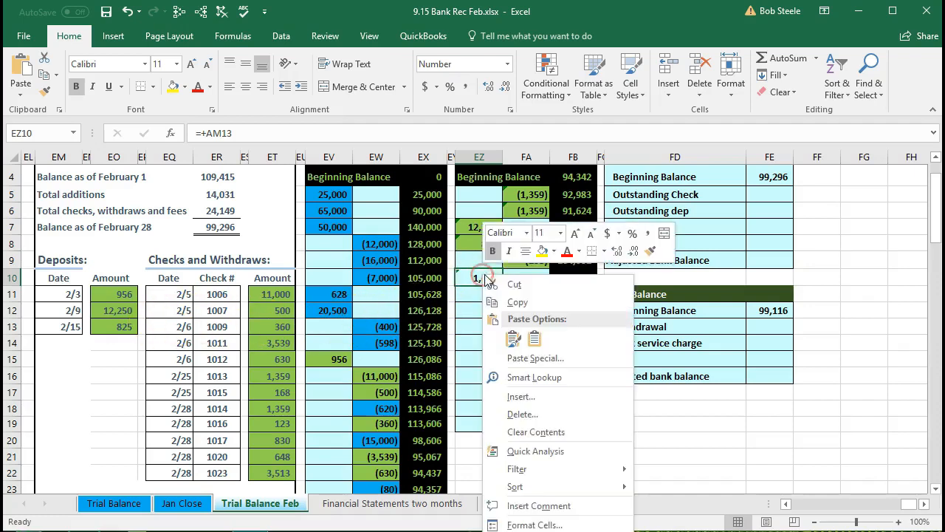
left_click(540, 250)
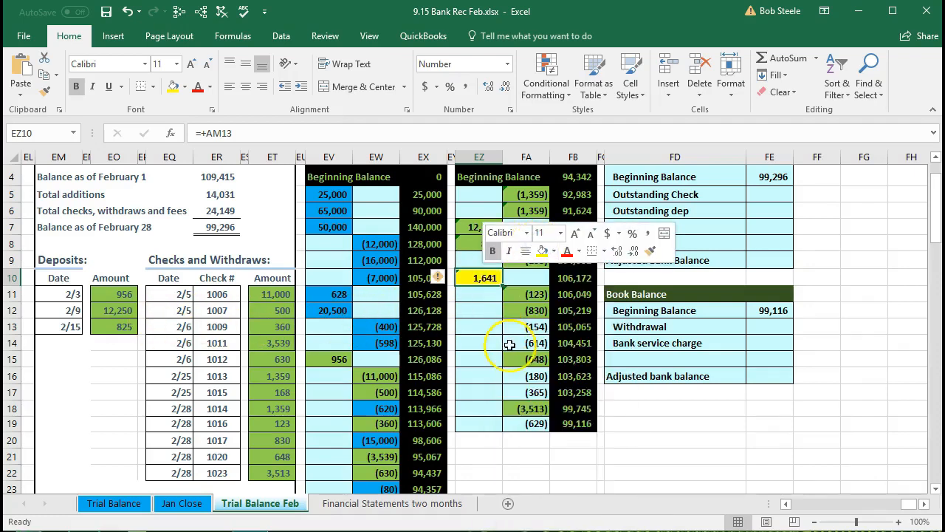
- Fill the unmatched Checking February credits 154 and 614 in FA13:FA14 and 180 and 365 in FA16:FA17 with yellow
left_click_drag(521, 326, 523, 342)
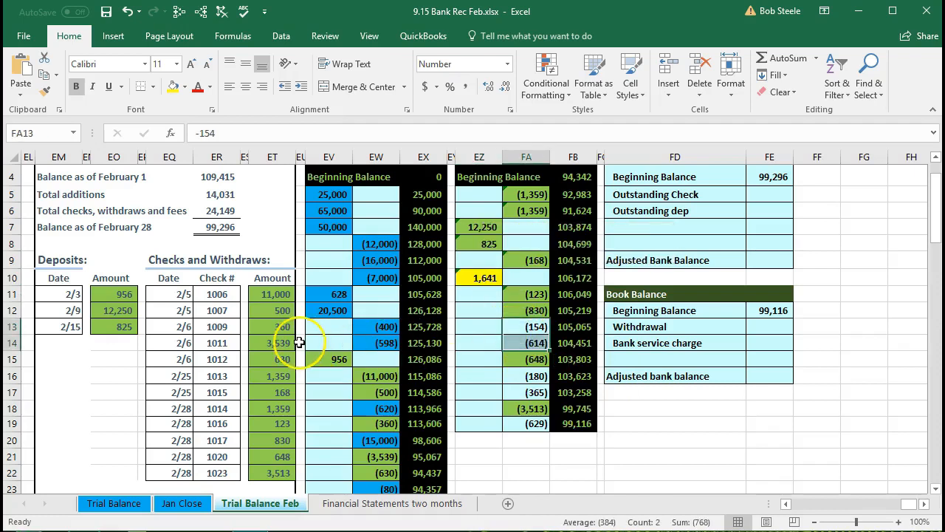
right_click(527, 334)
left_click(577, 311)
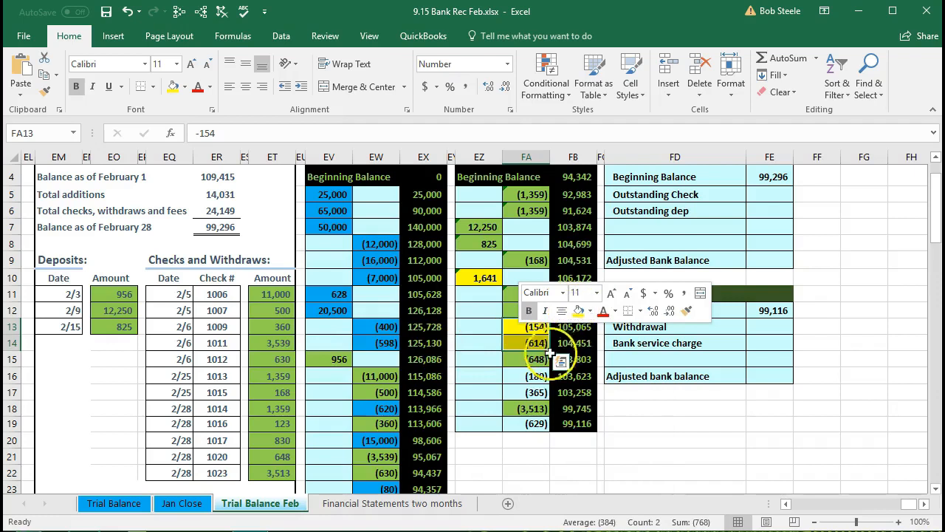
left_click(529, 379)
left_click_drag(529, 379, 529, 391)
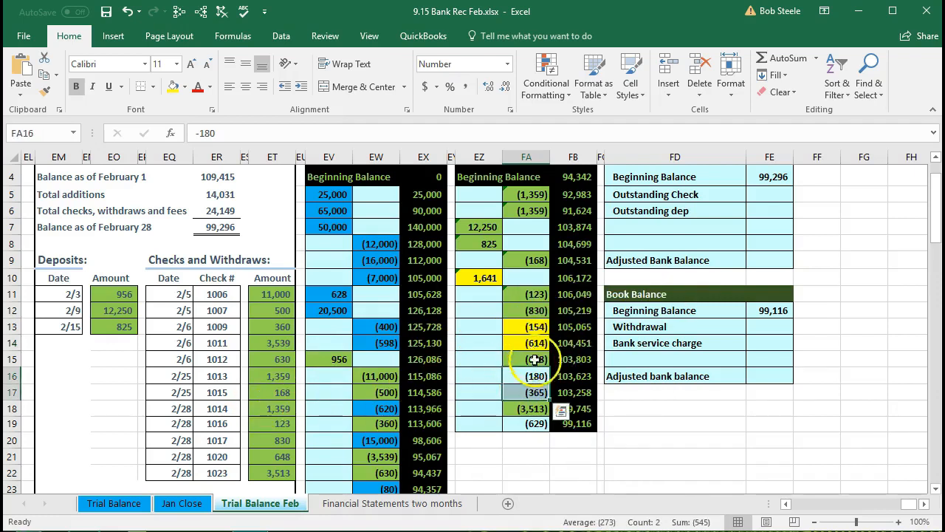
right_click(534, 378)
left_click(597, 411)
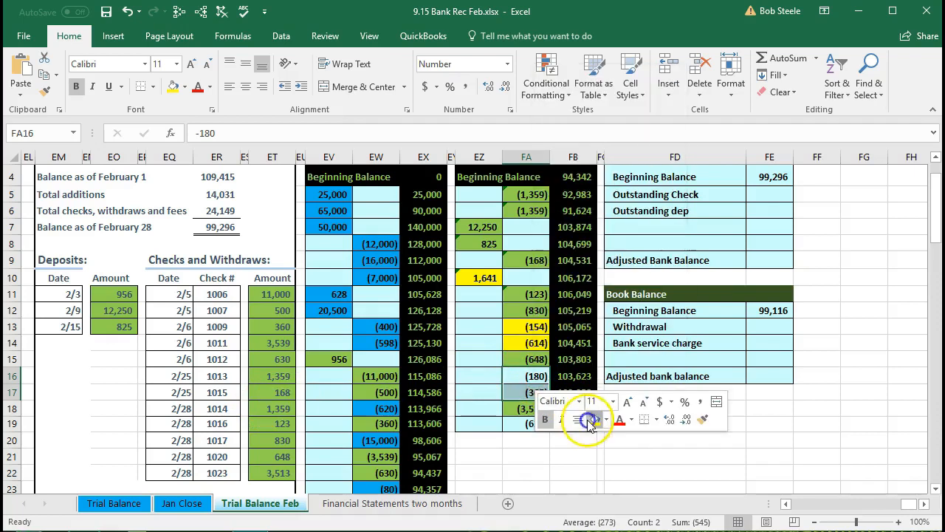
- Fill the unmatched Checking February credit of 629 in FA19 with yellow
left_click(520, 426)
right_click(521, 426)
left_click(580, 468)
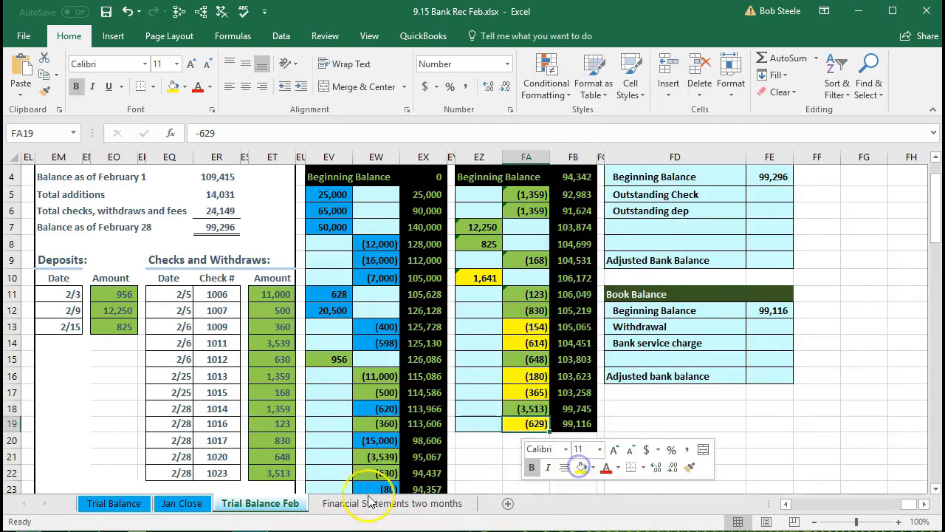
- Review the statement's balance summary, its yellow withdrawal and service charge amounts, and the ending Checking February ledger balance against the reconciliation
left_click(204, 439)
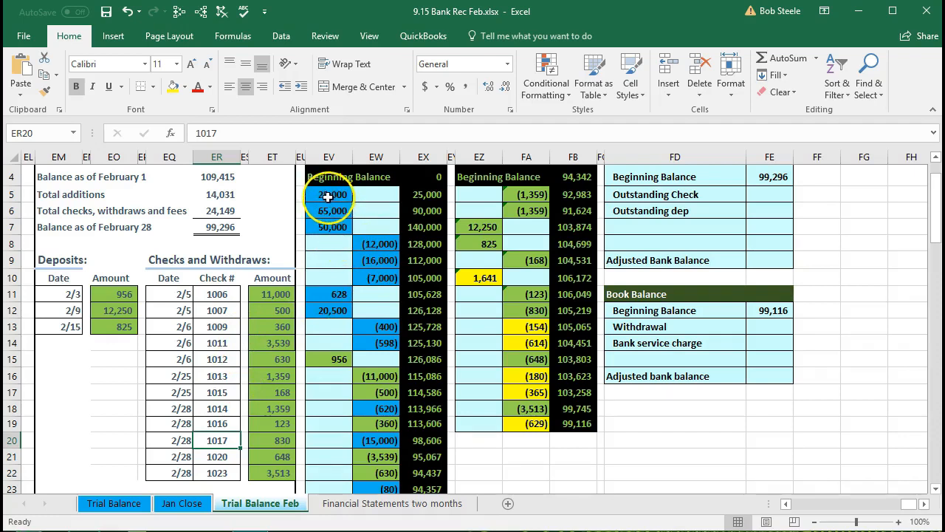
left_click(230, 178)
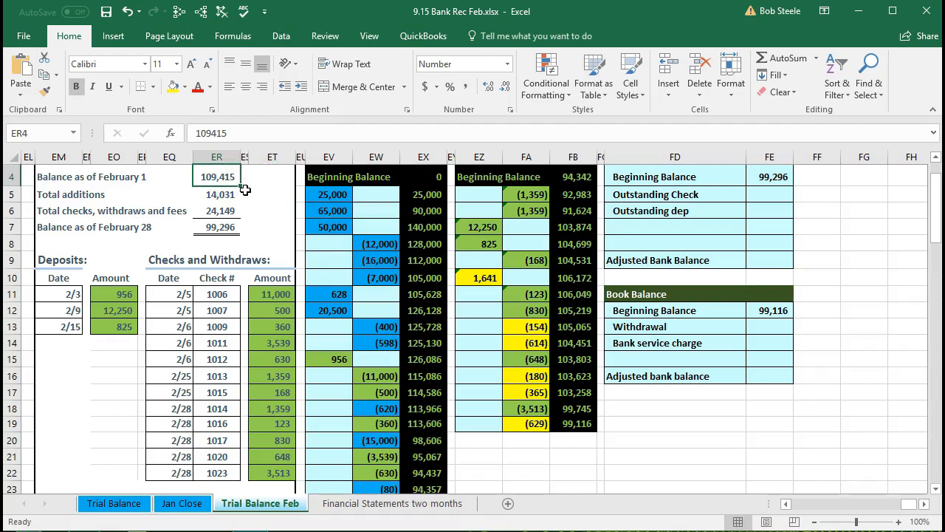
left_click(234, 194)
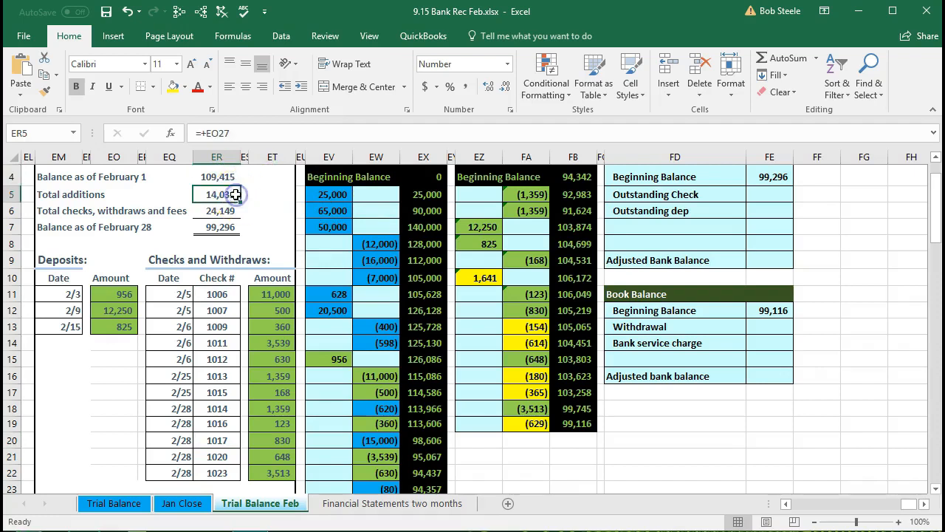
left_click(234, 206)
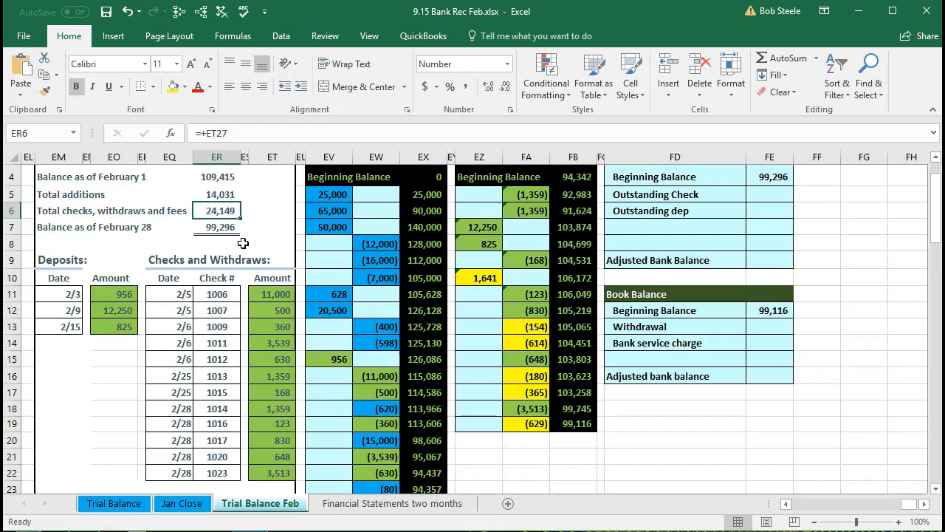
scroll(265, 314, "down", 2)
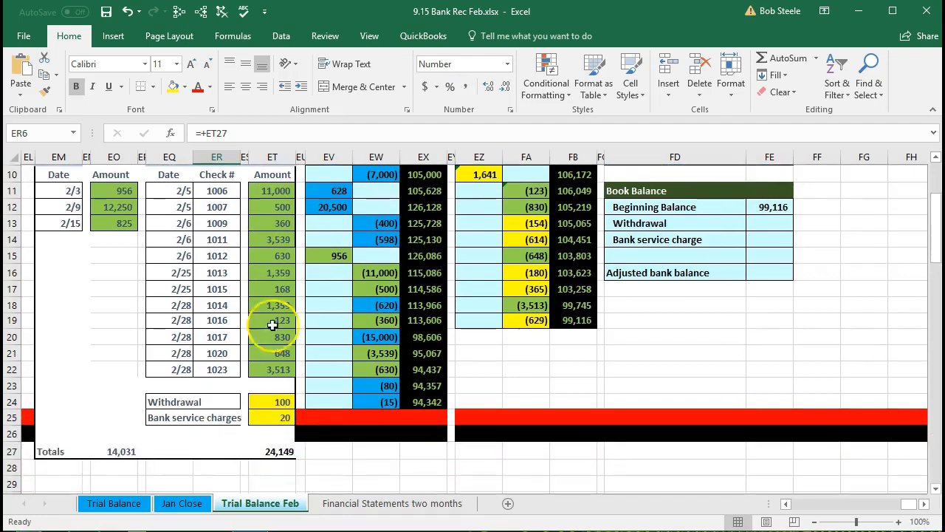
left_click_drag(268, 401, 270, 413)
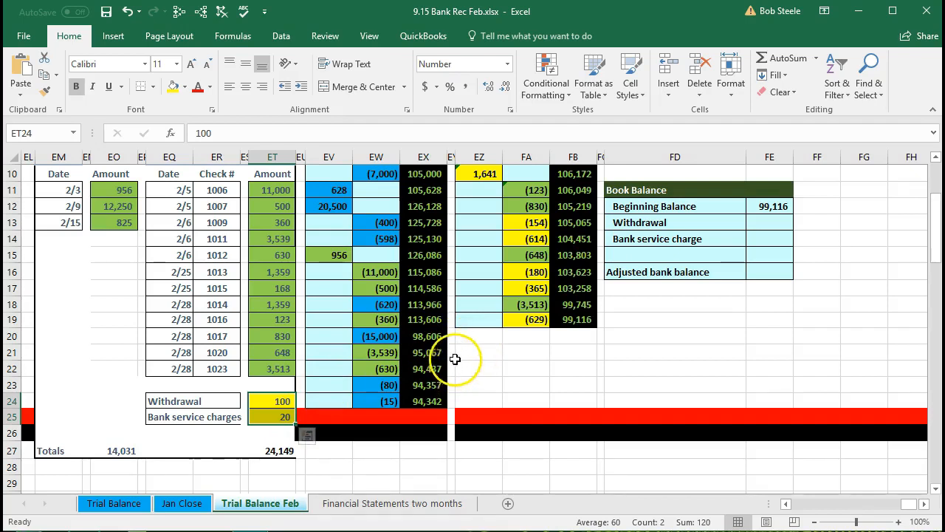
left_click(674, 242)
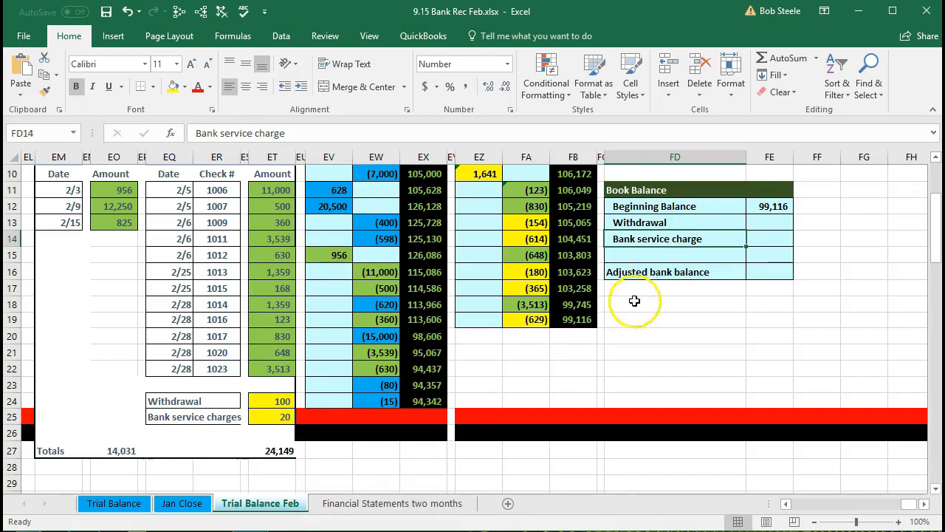
left_click(587, 325)
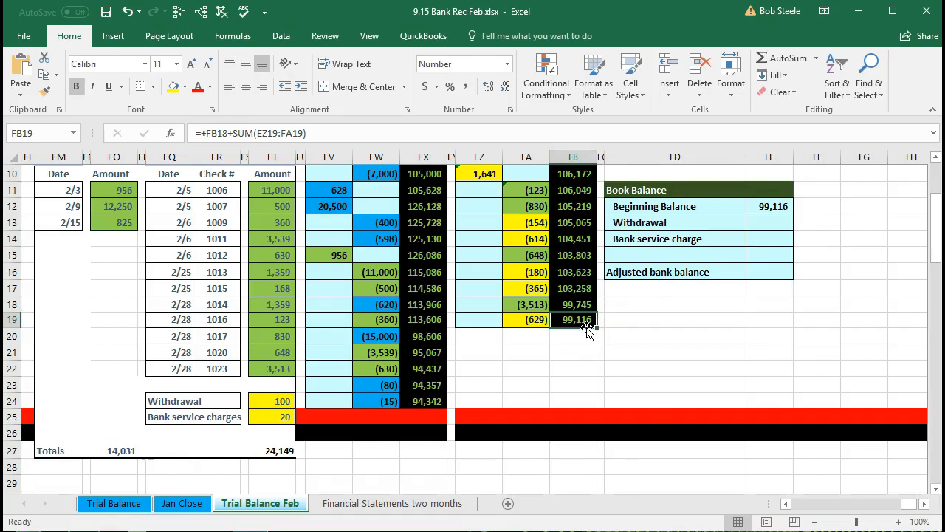
- In the Book Balance section, enter -100 for Withdrawal in FE13 and -20 for Bank service charge in FE14
left_click(770, 207)
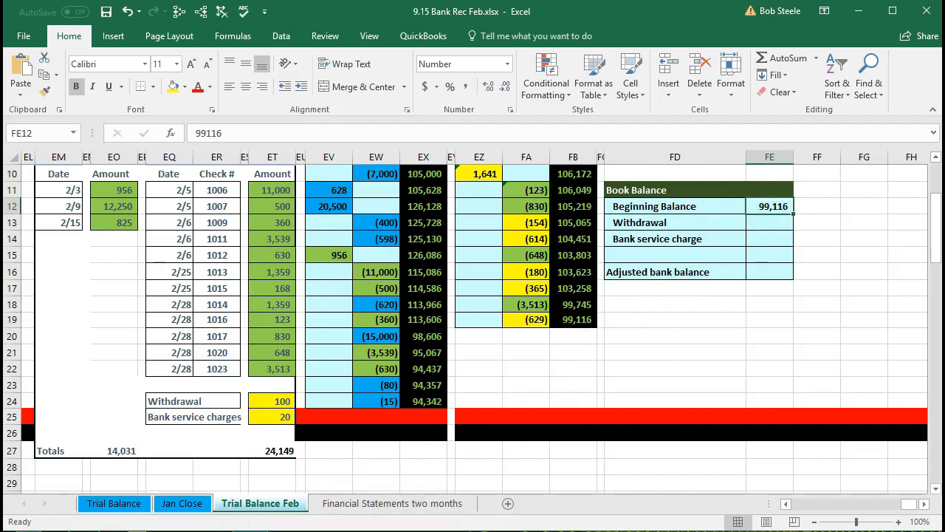
left_click(764, 223)
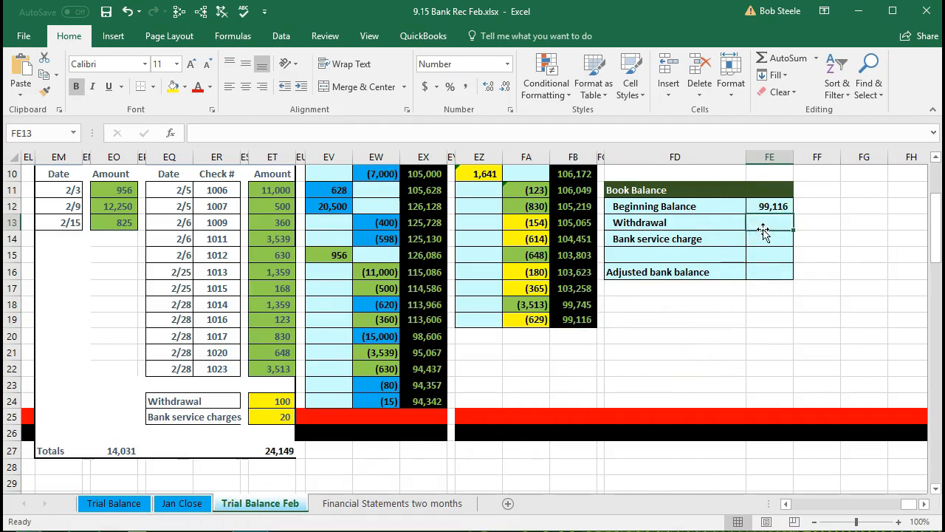
type("-100")
key("Return")
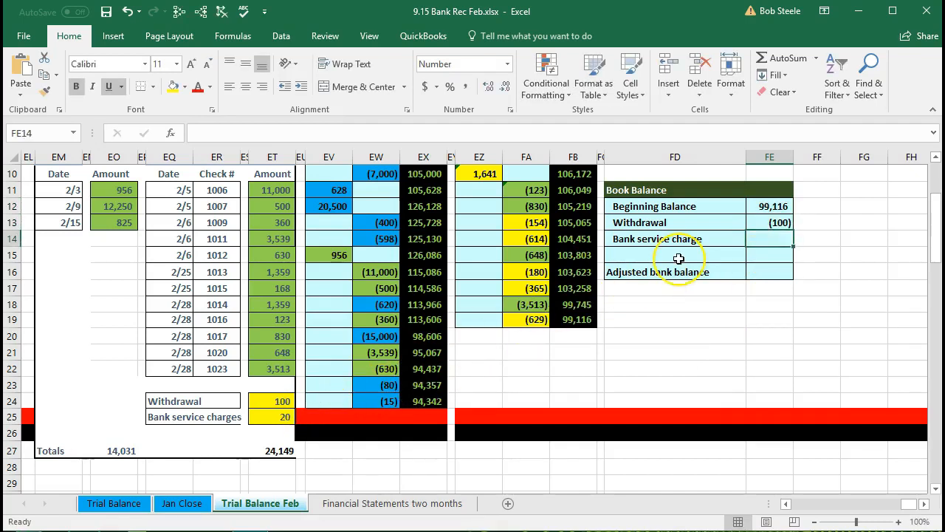
type("-20")
key("Return")
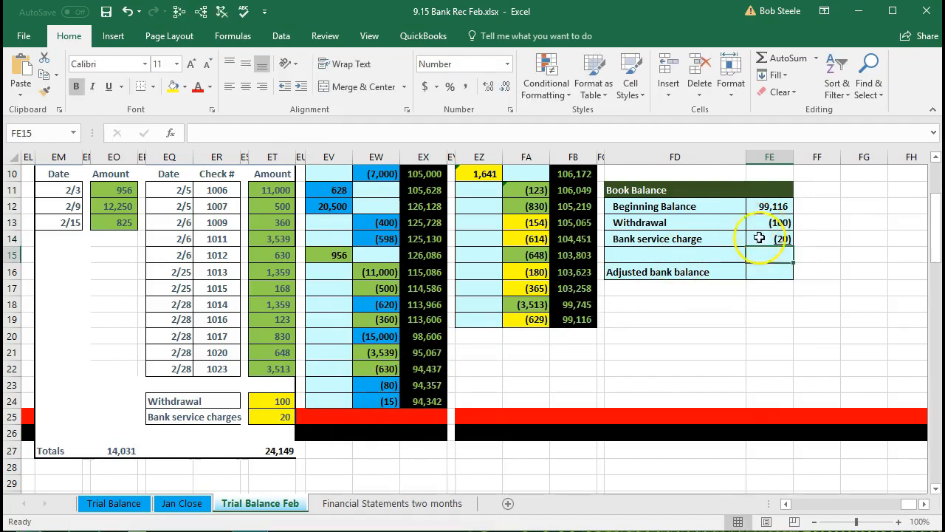
- Change the fill of the statement's withdrawal and bank service charges amounts in ET24:ET25 to a pale green
left_click(266, 405)
left_click_drag(266, 405, 267, 417)
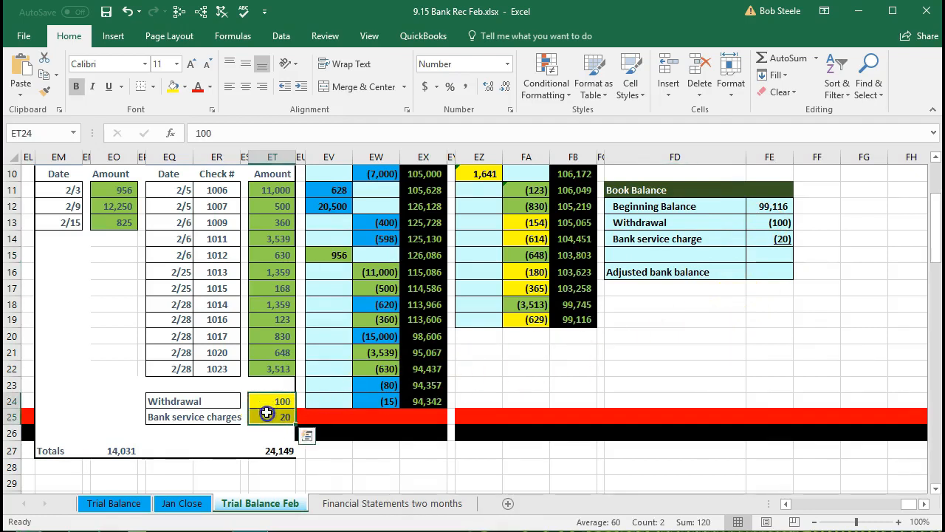
right_click(266, 418)
left_click(339, 453)
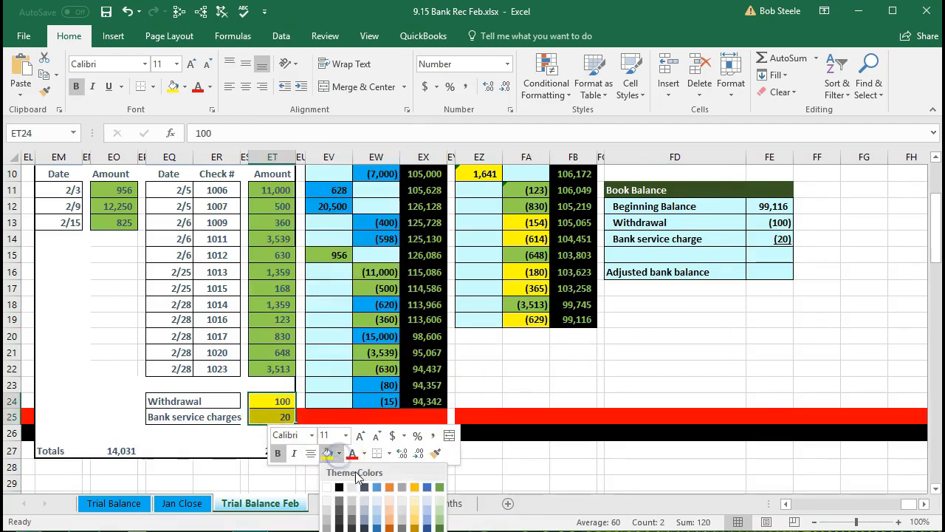
left_click(439, 509)
- Enter the unmatched February ledger deposit, 1641, as the outstanding deposit in FE6 of the Bank Balance section
left_click(532, 327)
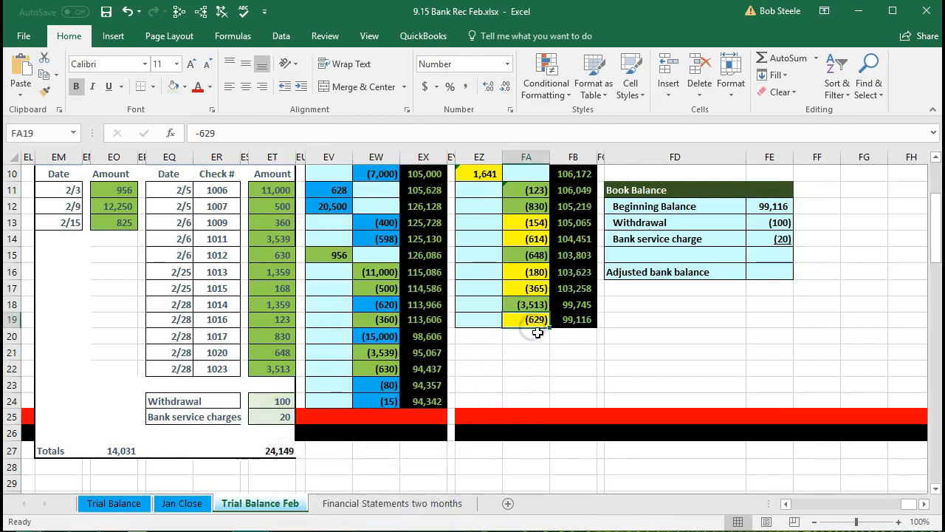
scroll(537, 334, "up", 2)
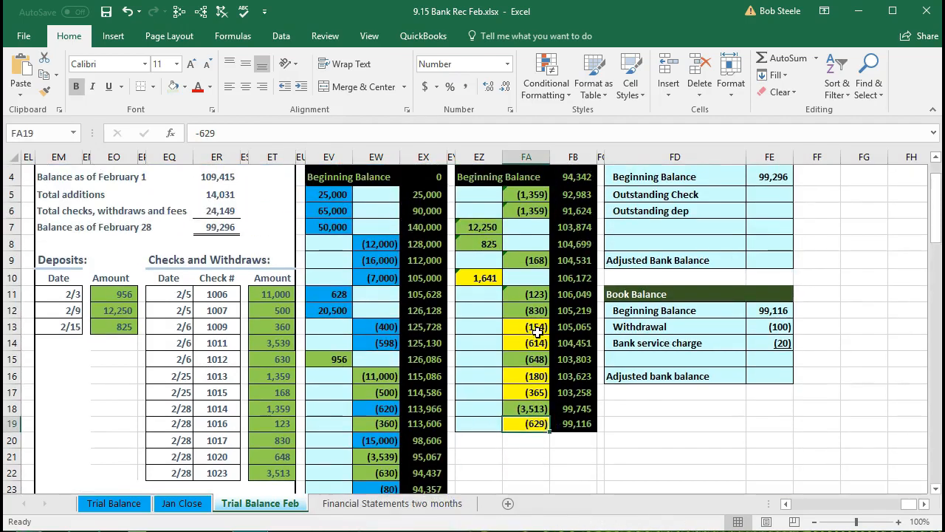
left_click(483, 279)
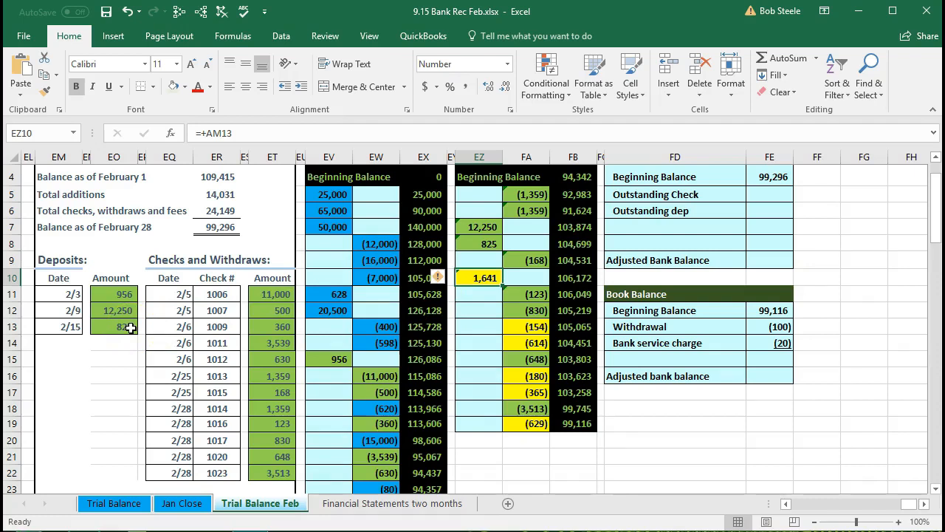
scroll(130, 328, "up", 1)
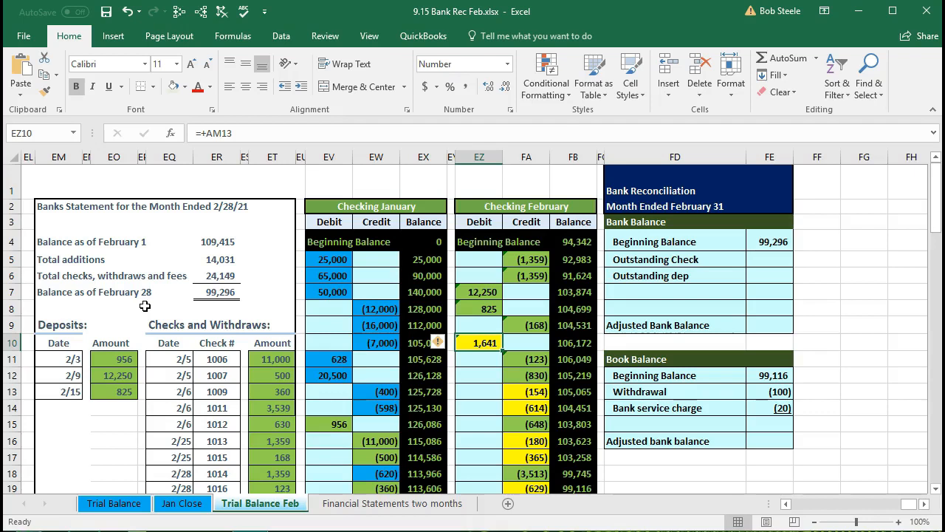
left_click(759, 275)
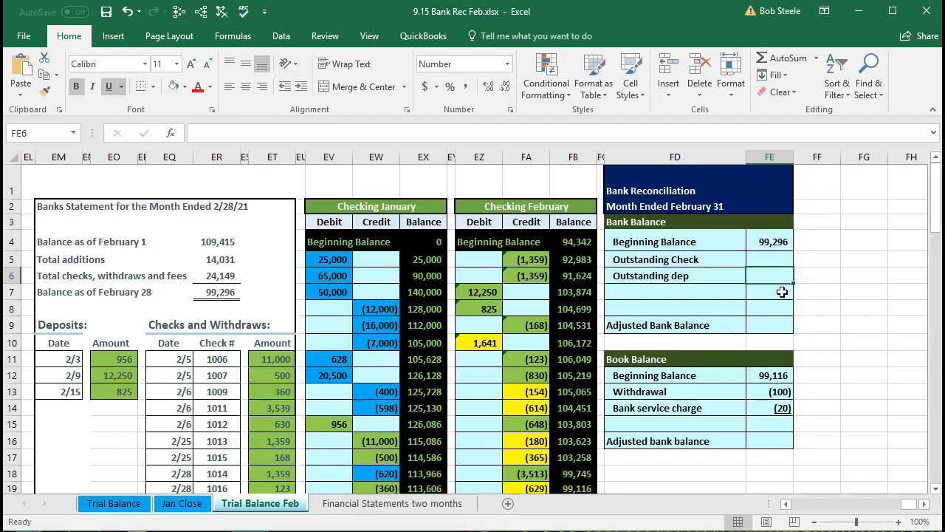
type("1641")
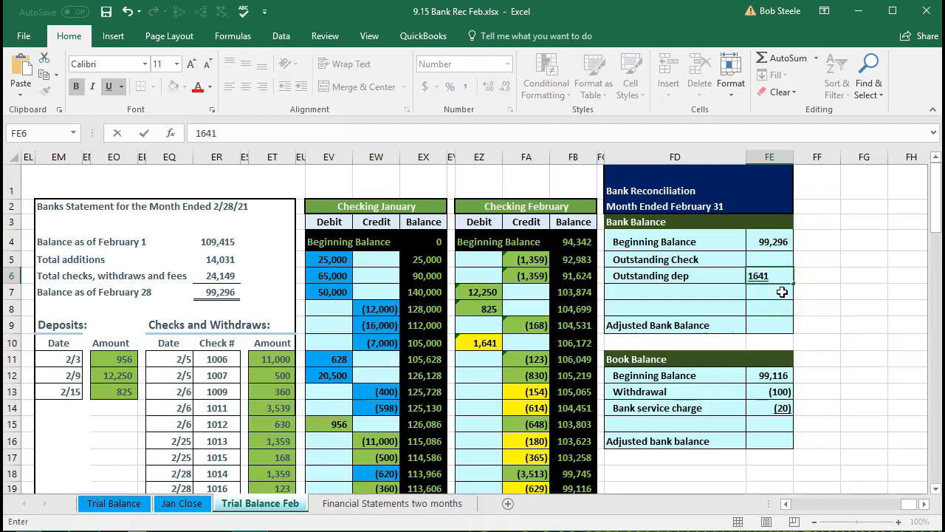
key("Return")
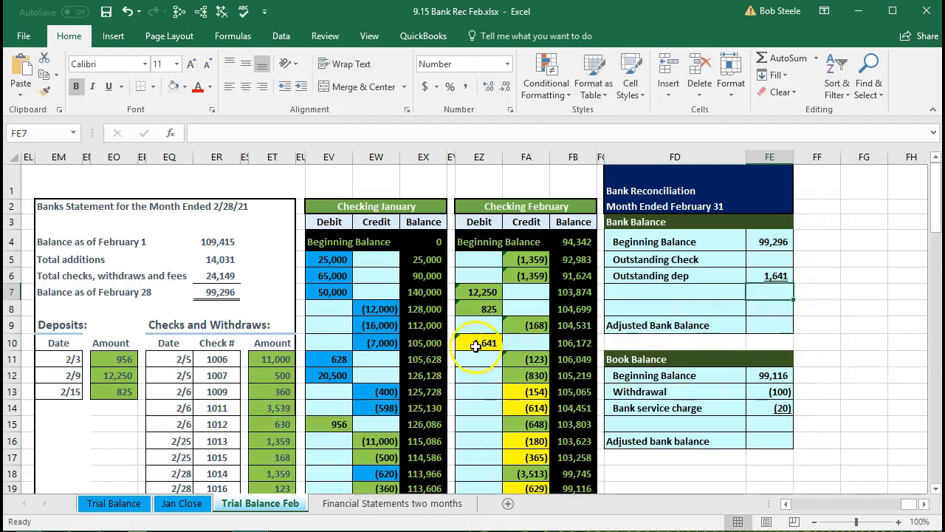
- Change the fill of the 1,641 Checking February deposit in EZ10 to the same pale green
left_click(476, 345)
right_click(477, 344)
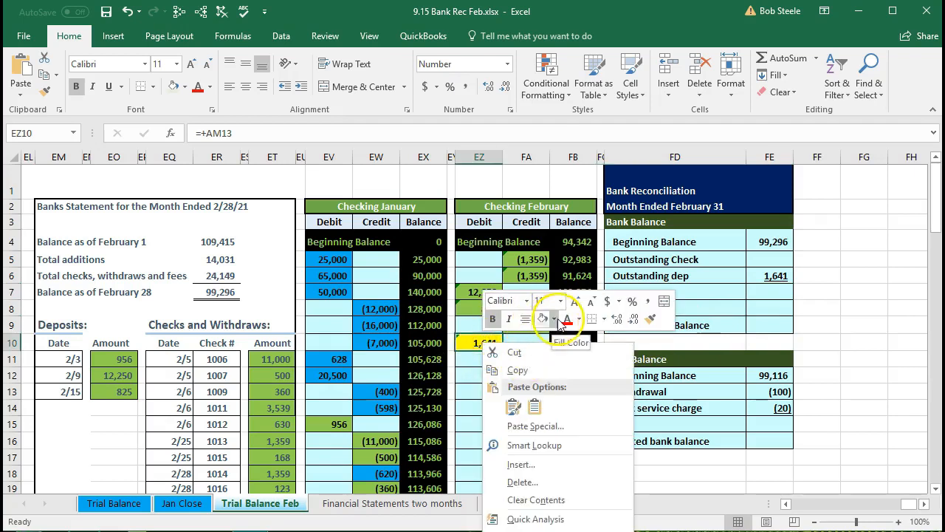
left_click(554, 319)
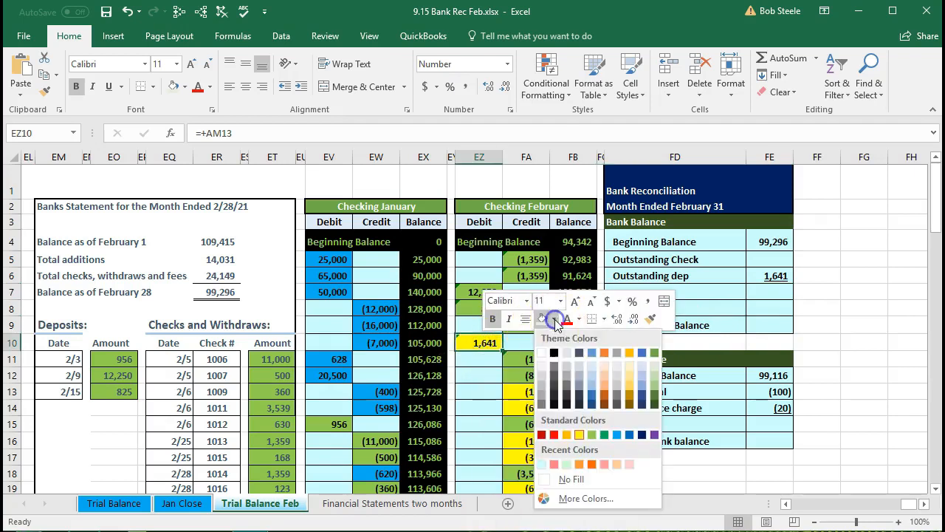
left_click(567, 463)
left_click(479, 408)
- Examine the yellow Checking February credits as outstanding checks and compare them with the statement's cleared checks and the bank beginning balance
scroll(479, 409, "down", 1)
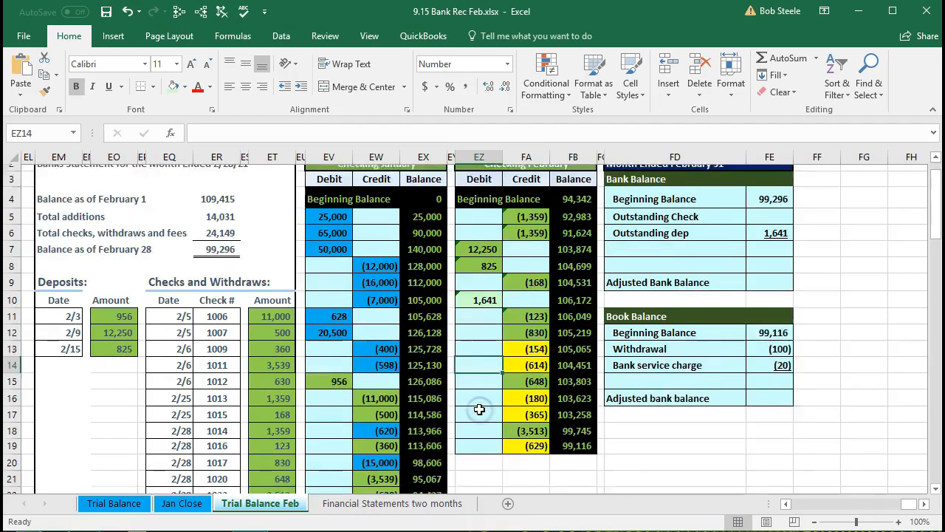
left_click_drag(521, 328, 523, 343)
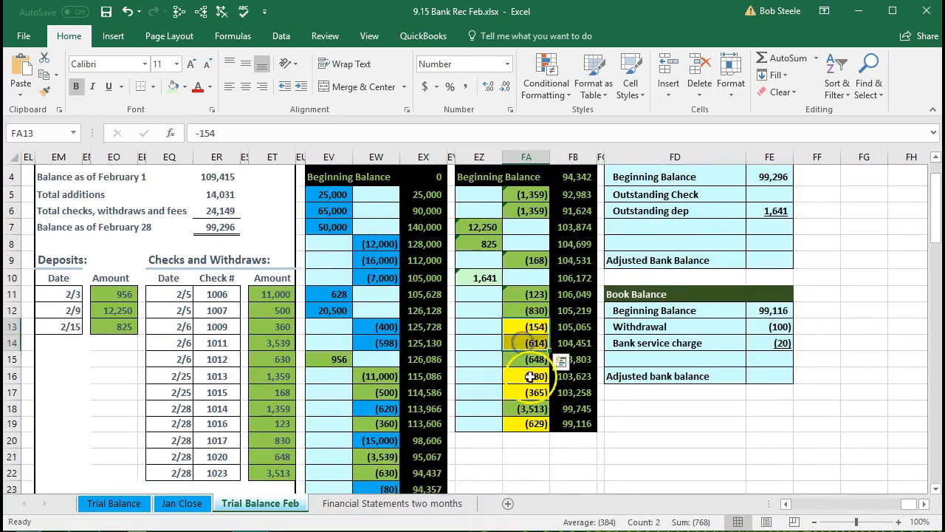
left_click(530, 376)
key("Down")
key("Down")
key("Down")
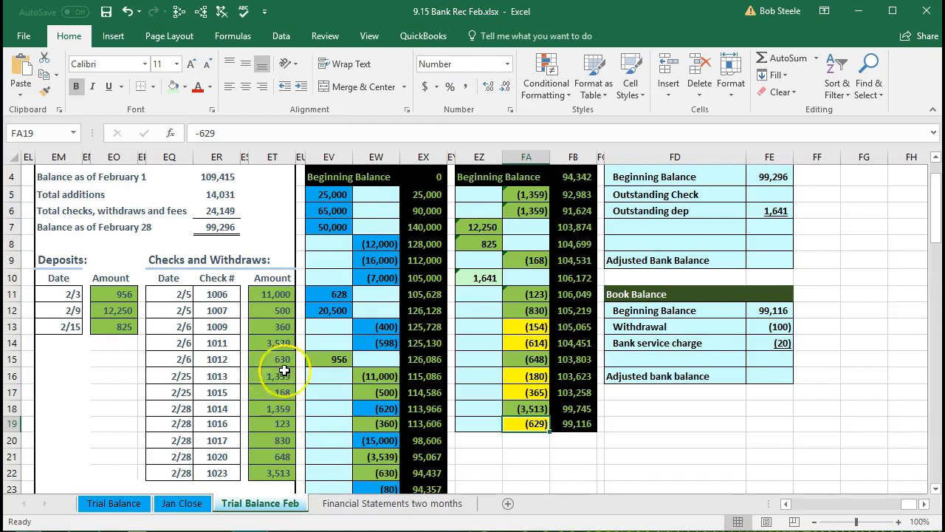
left_click(518, 333)
left_click_drag(518, 333, 515, 384)
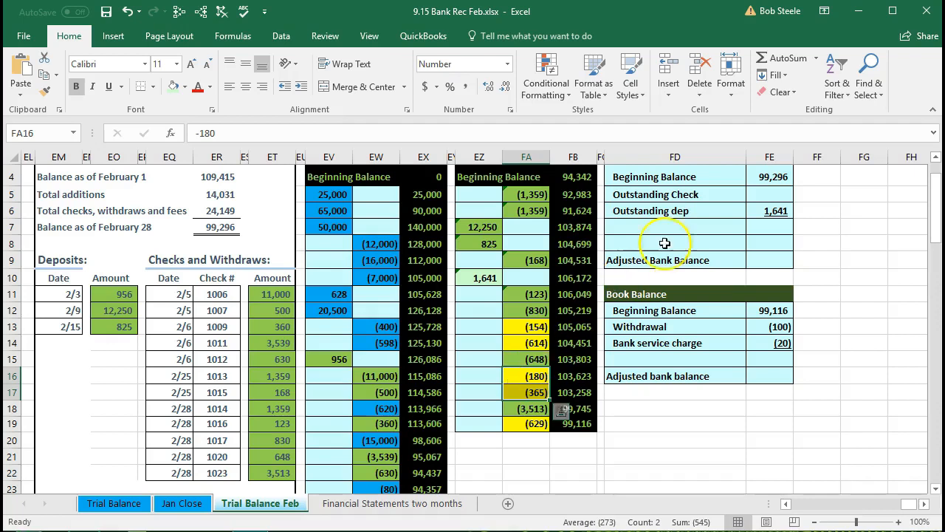
left_click(772, 177)
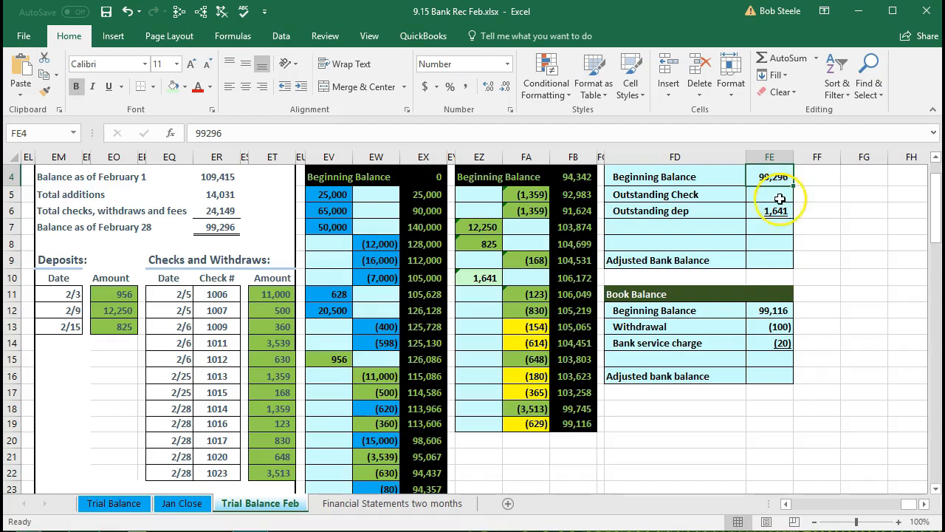
left_click(768, 192)
- Select the five yellow Checking February credits in FA13:FA14, FA16:FA17 and FA19 together to check their sum
scroll(747, 255, "up", 1)
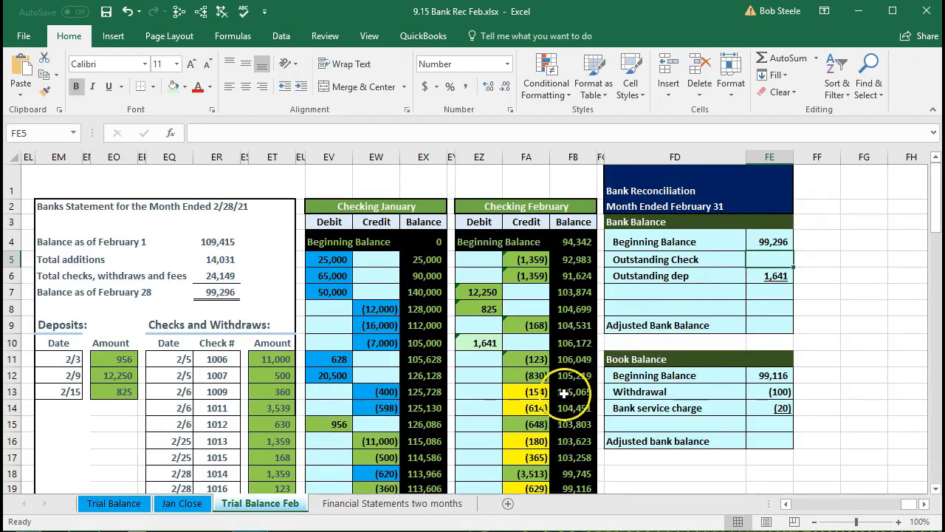
left_click_drag(535, 392, 532, 406)
scroll(532, 397, "down", 1)
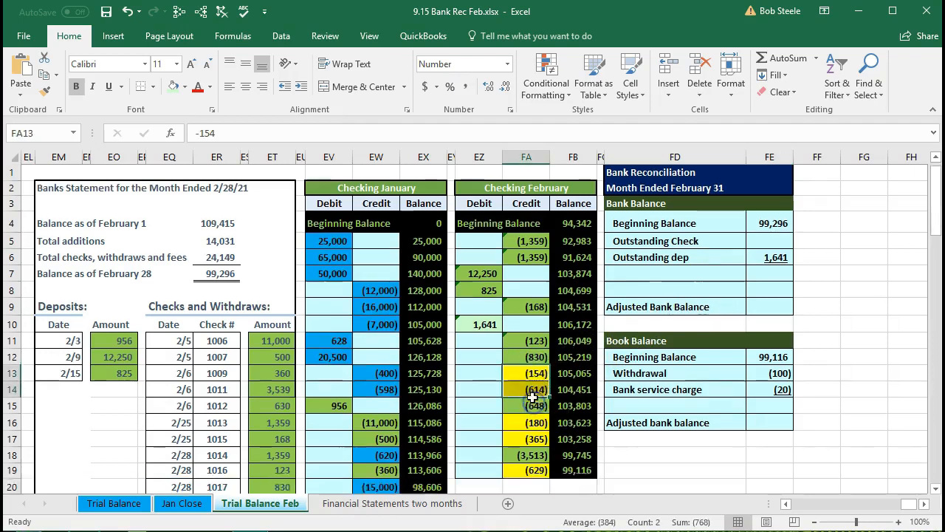
scroll(532, 397, "down", 1)
left_click_drag(532, 376, 525, 397)
left_click(526, 423, "ctrl")
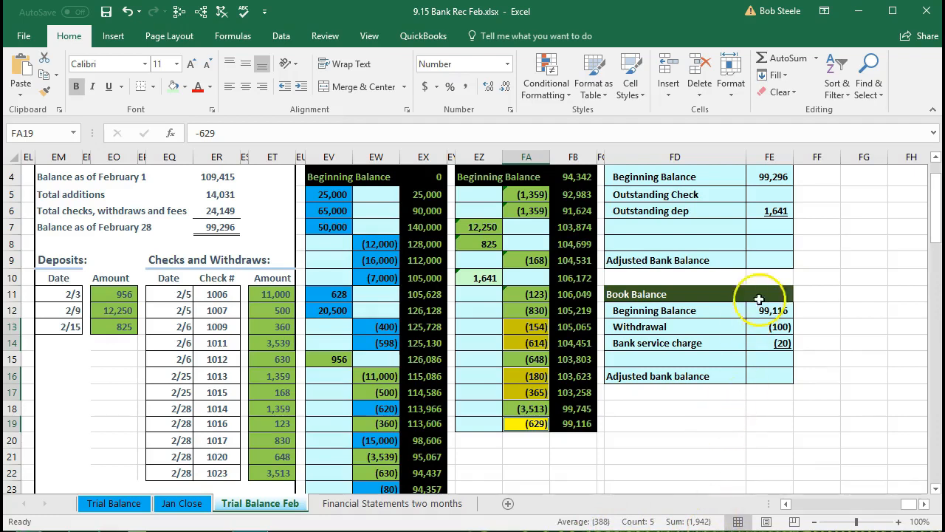
- Enter the outstanding checks in FE5 as the sum of the five yellow February credits, =FA13+FA14+FA16+FA17+FA19
left_click(766, 190)
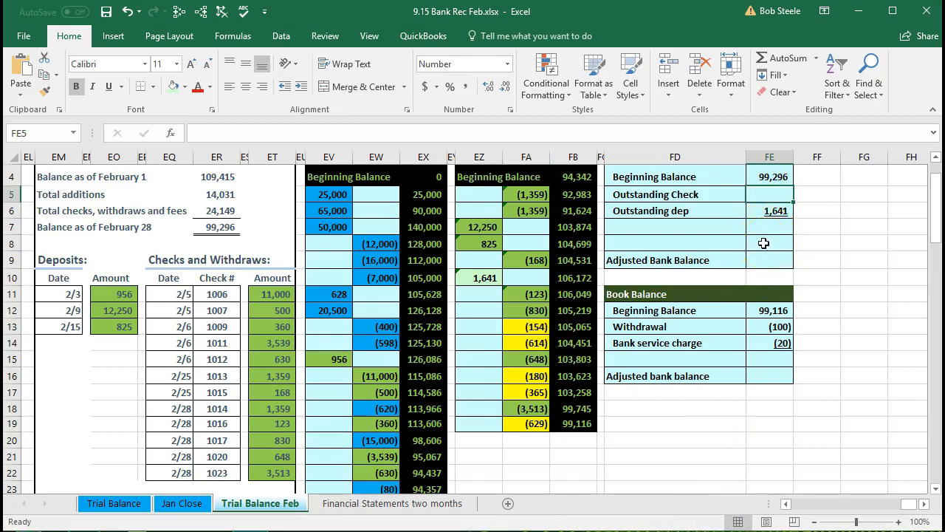
type("=")
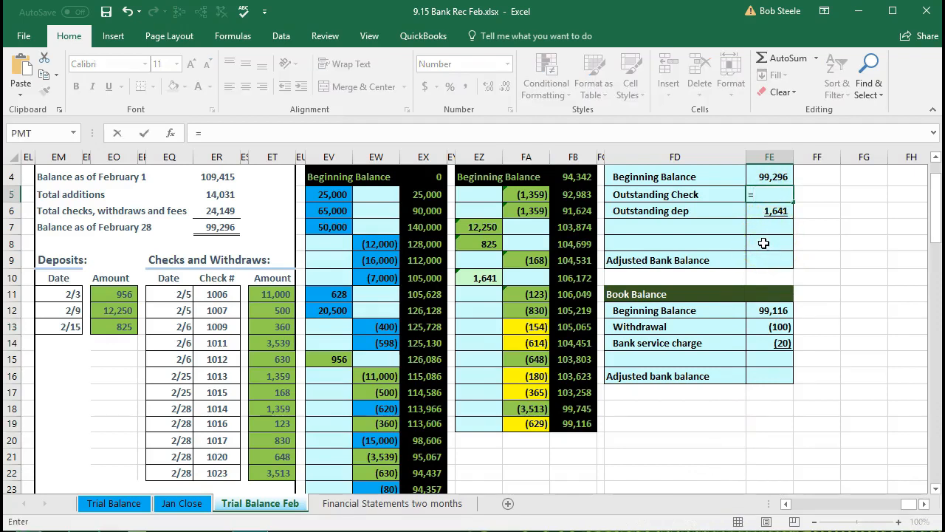
left_click(506, 329)
type("+")
left_click(520, 344)
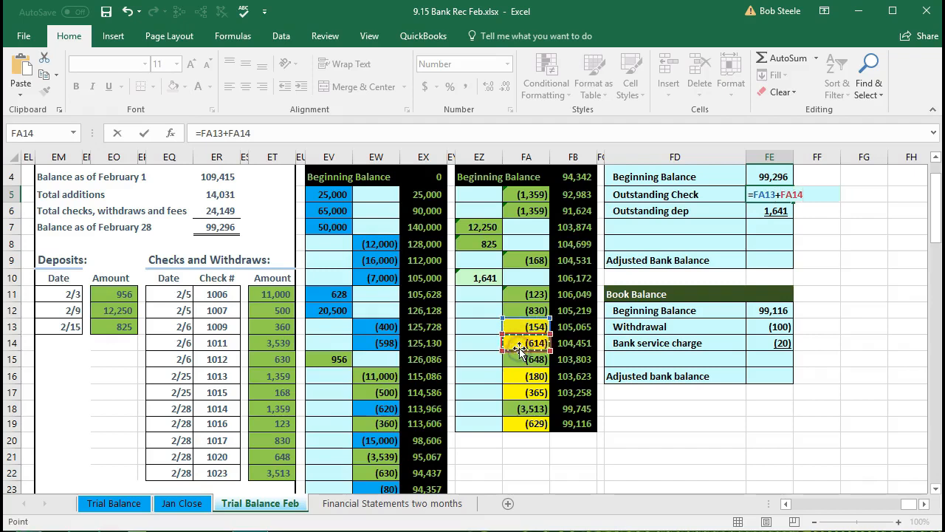
type("+")
left_click(522, 376)
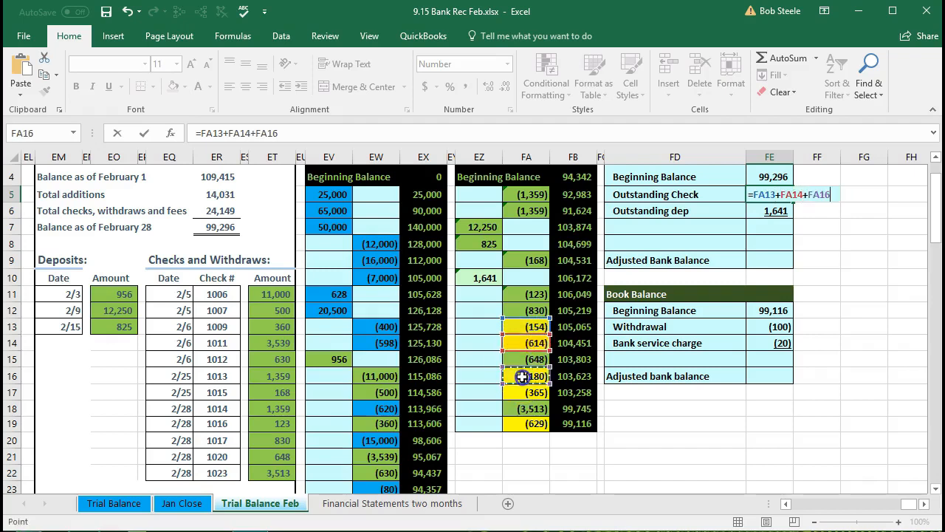
type("+")
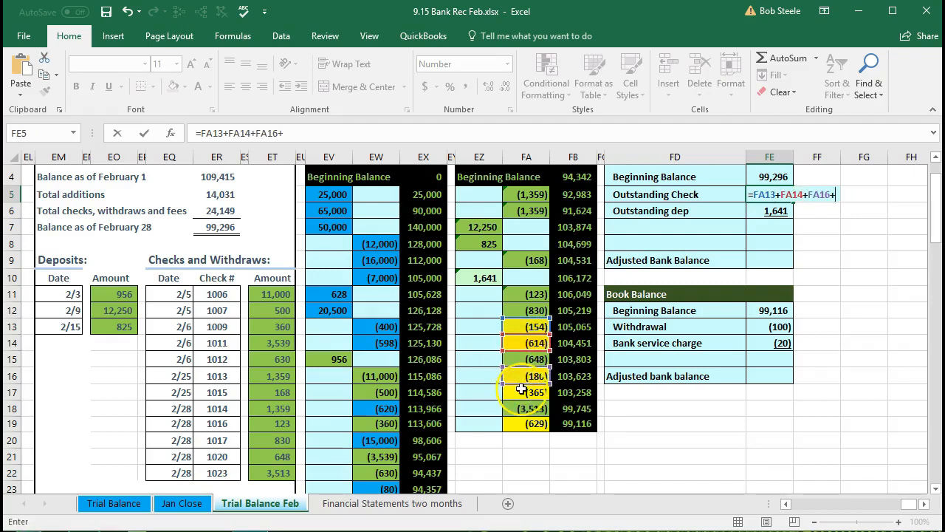
left_click(521, 389)
type("+")
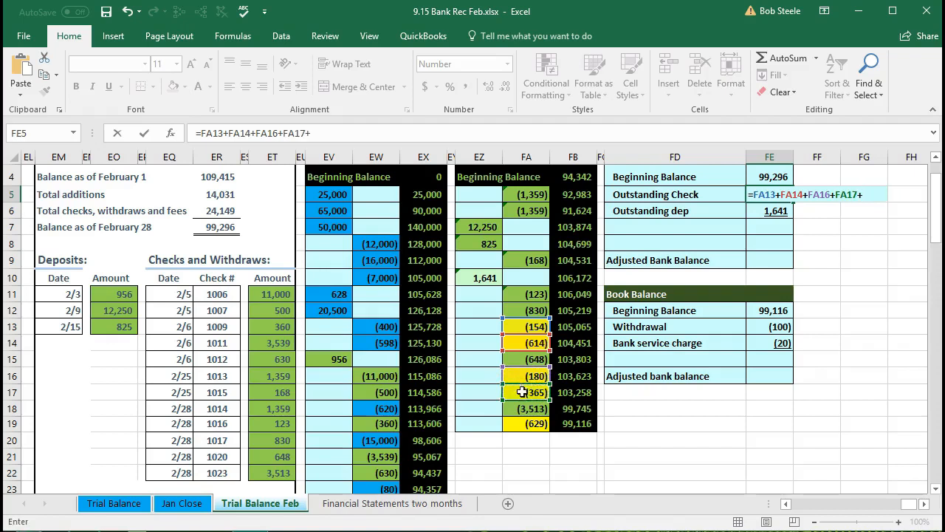
left_click(522, 427)
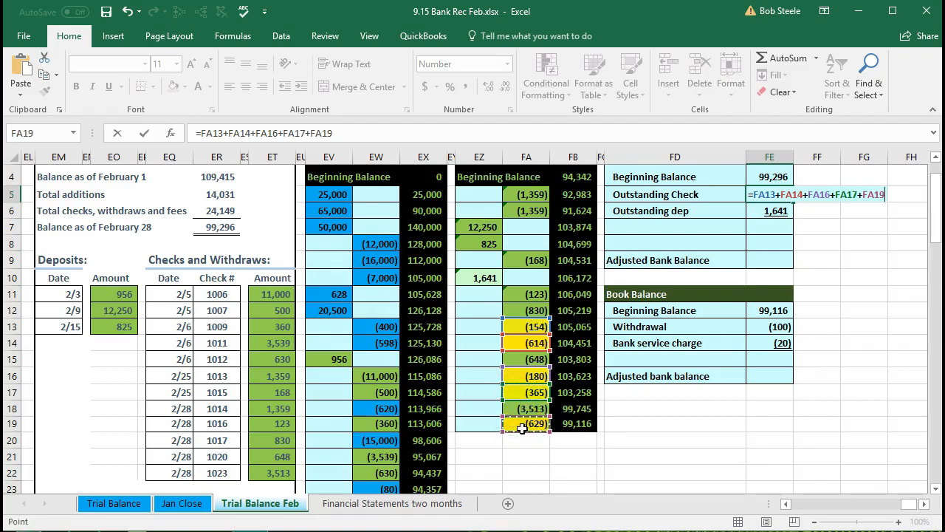
key("Return")
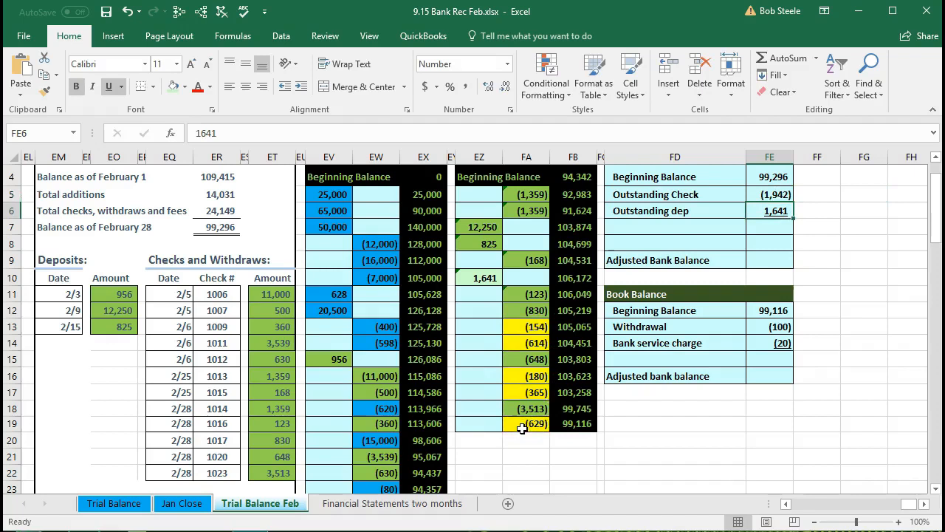
- Trace the precedents of the outstanding check formula in FE5, and clear the tracing arrows after checking its source cells
left_click(772, 195)
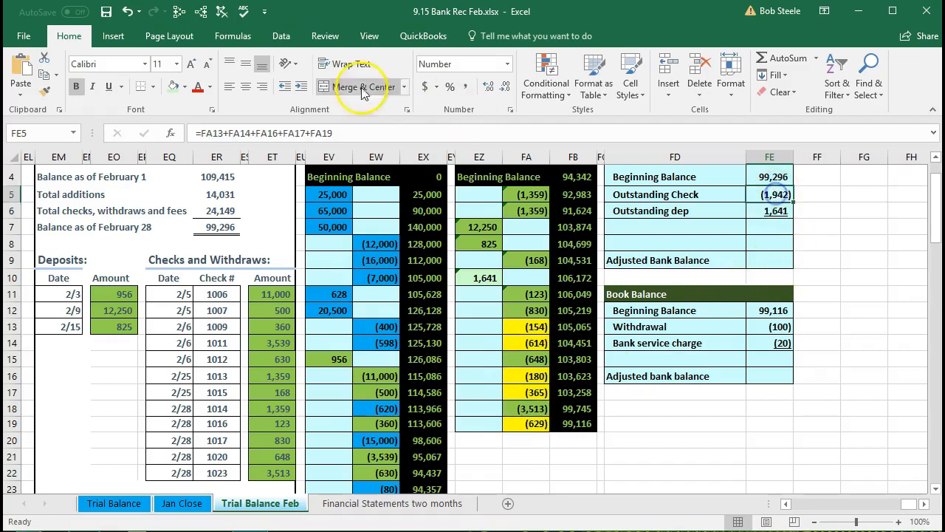
left_click(201, 11)
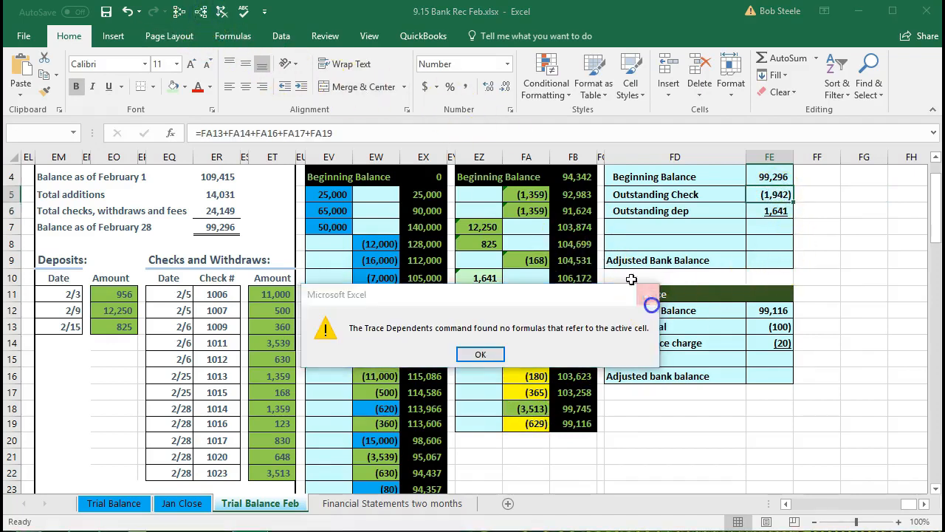
left_click(653, 289)
left_click(179, 12)
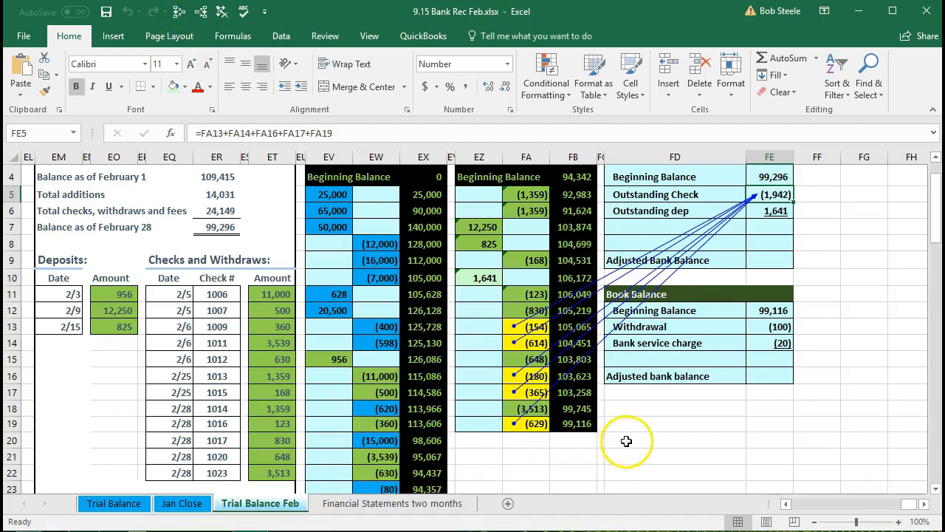
left_click(222, 12)
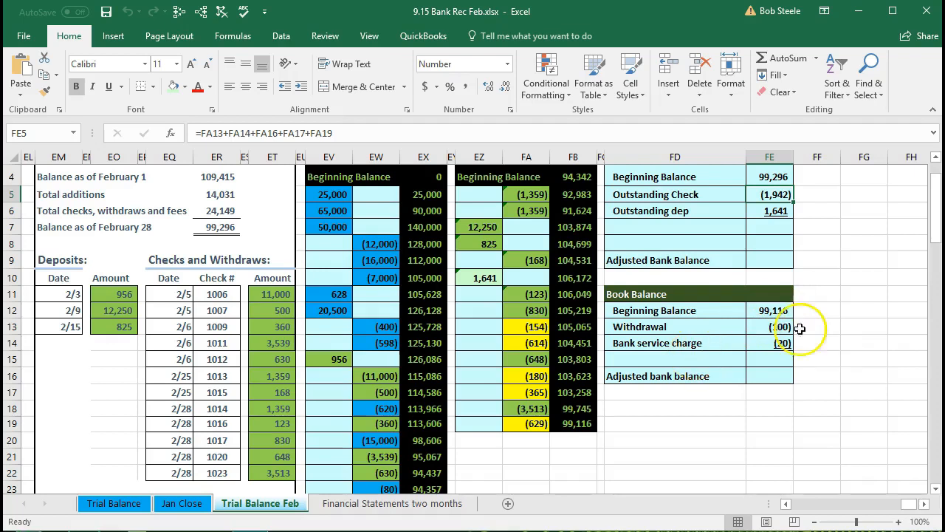
- Calculate the adjusted bank balance in FE9 as the sum of FE4:FE8
left_click(788, 261)
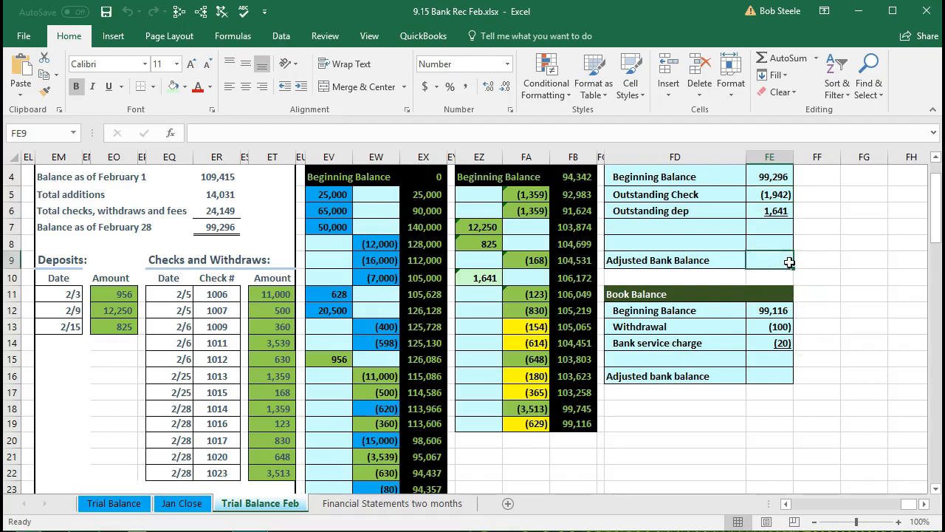
left_click(786, 177)
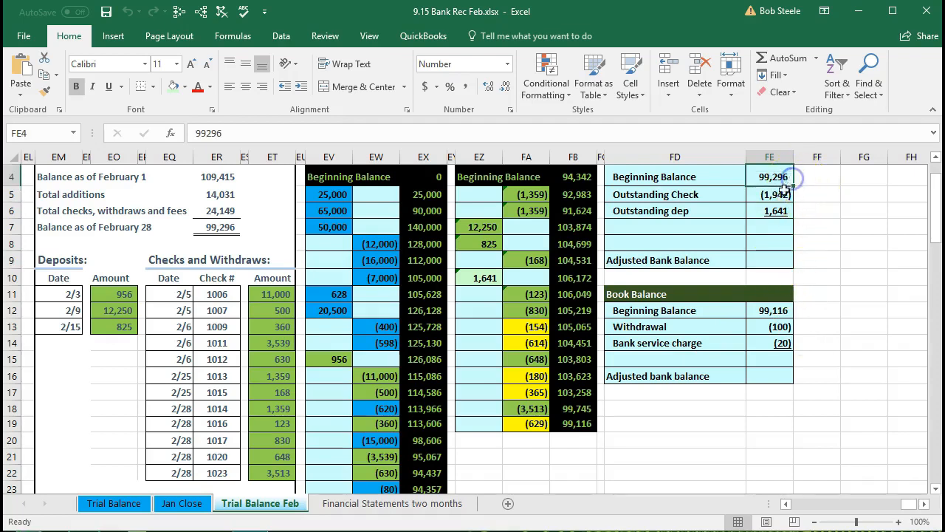
left_click(781, 194)
left_click(775, 211)
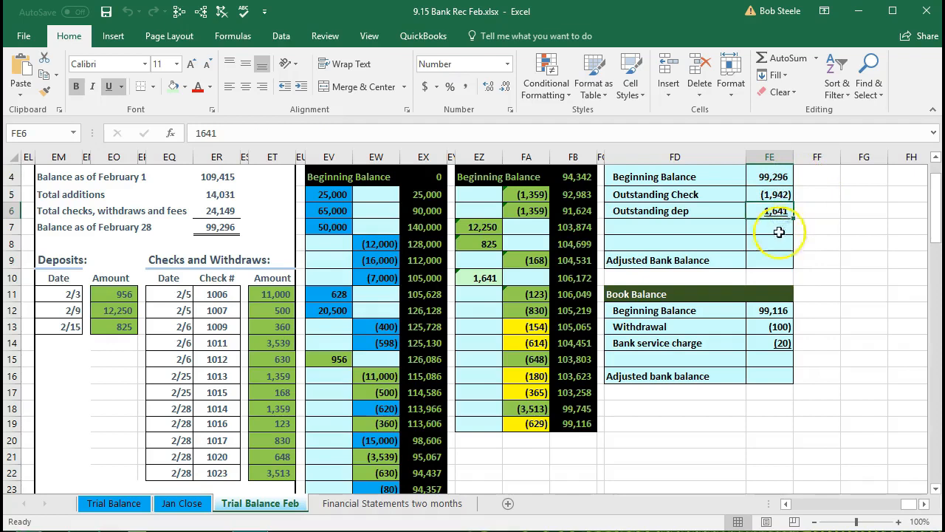
left_click(774, 252)
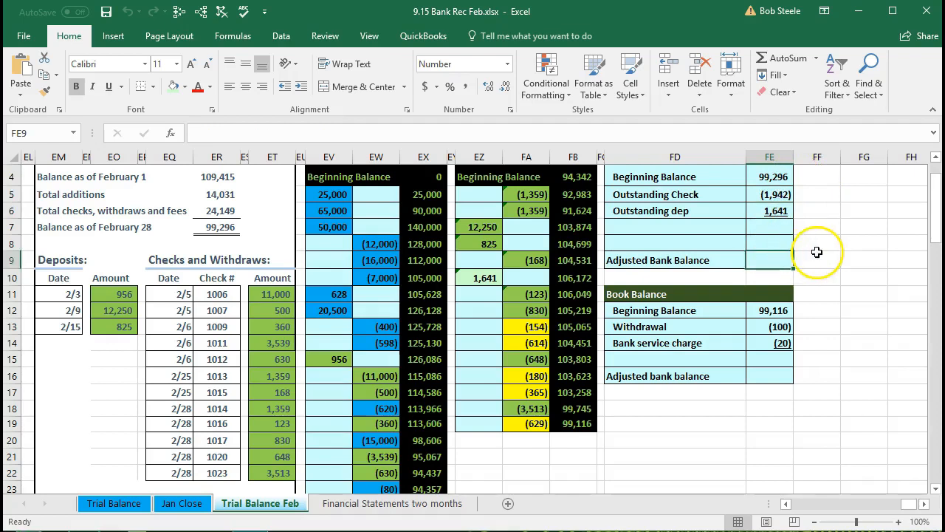
type("=s")
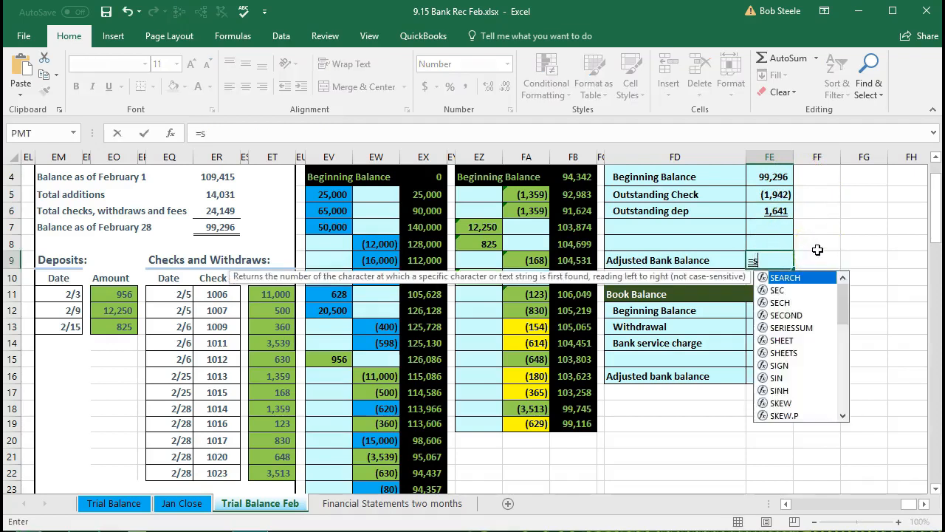
type("um(")
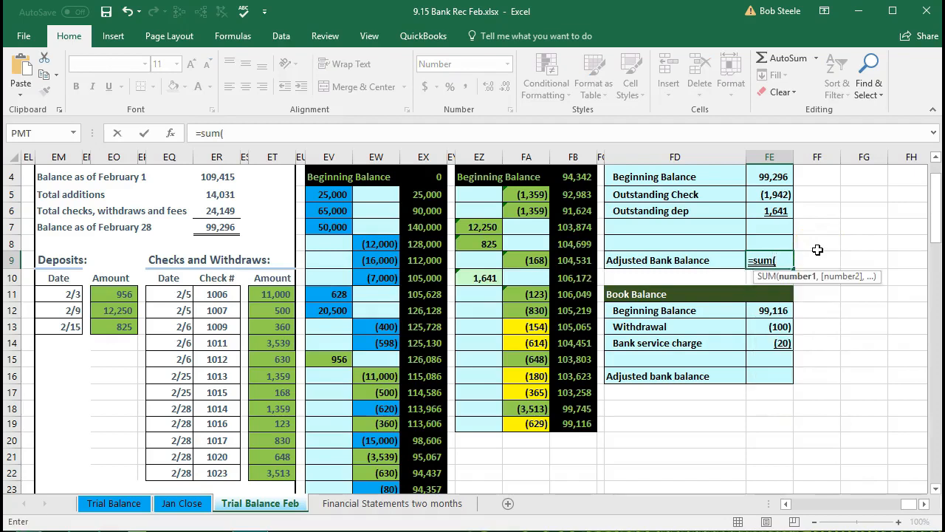
left_click(774, 178)
left_click_drag(774, 178, 775, 244)
key("Return")
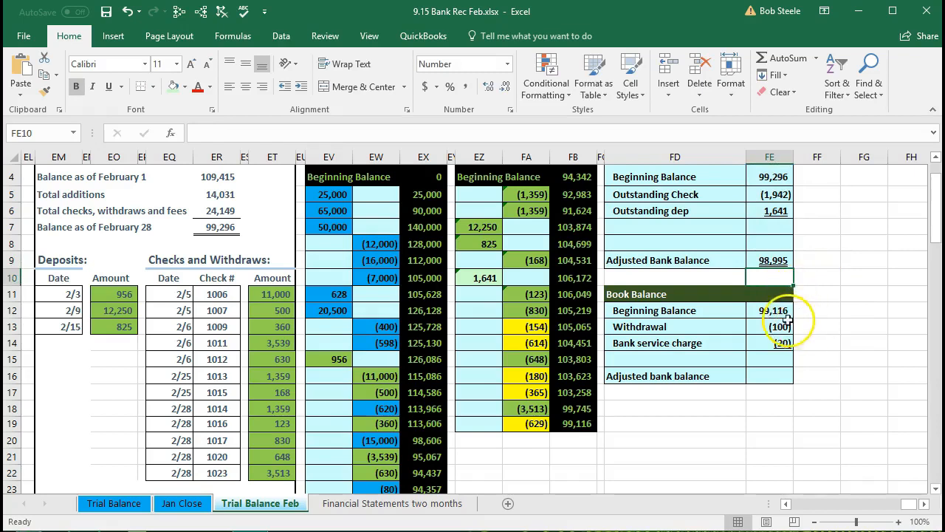
- Calculate the adjusted balance of the Book Balance section in FE16 with =SUM(FE12:FE15)
left_click_drag(777, 311, 777, 325)
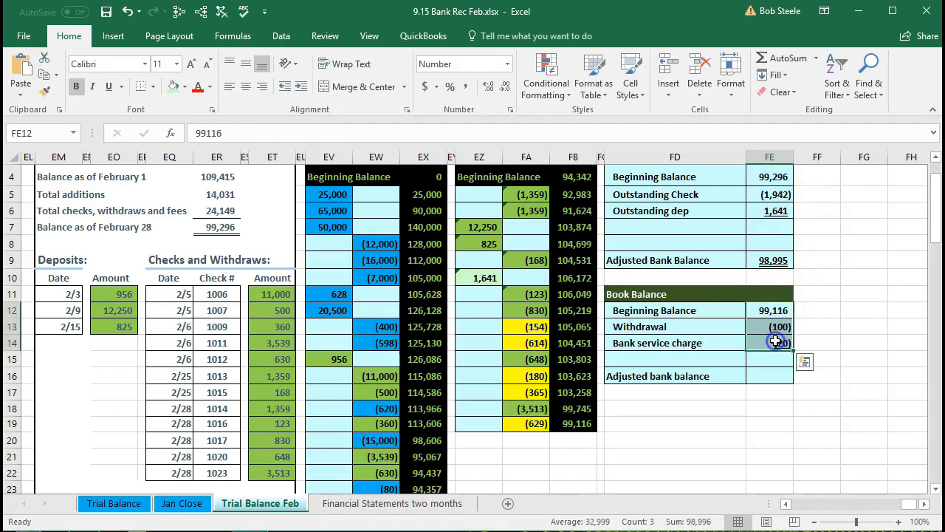
left_click(766, 377)
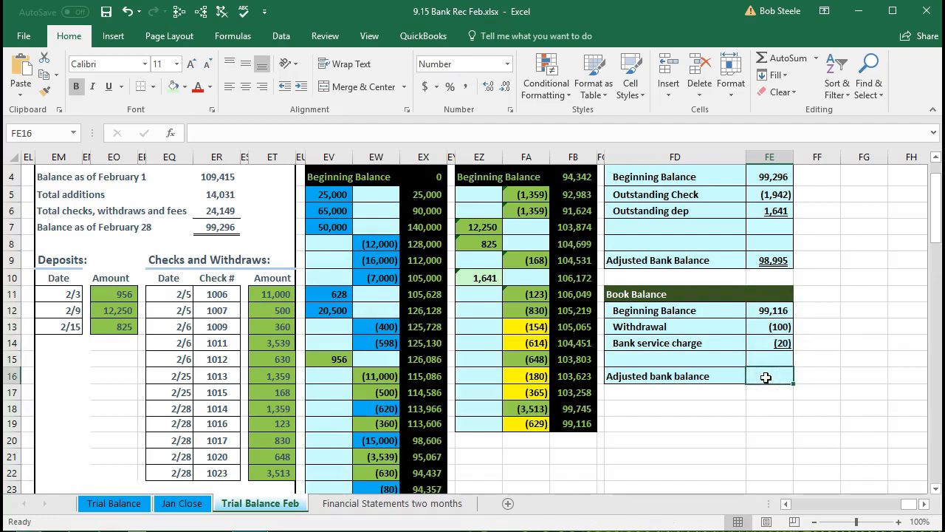
type("=sum")
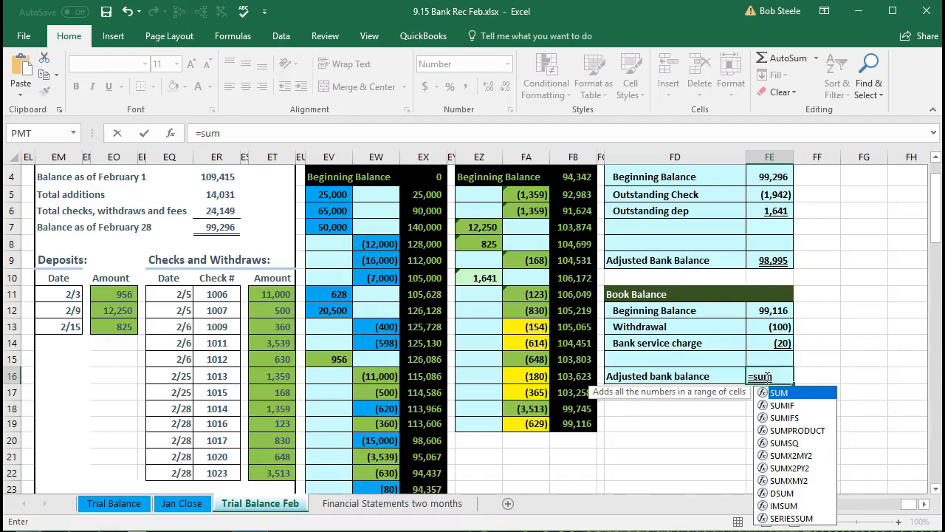
double_click(779, 393)
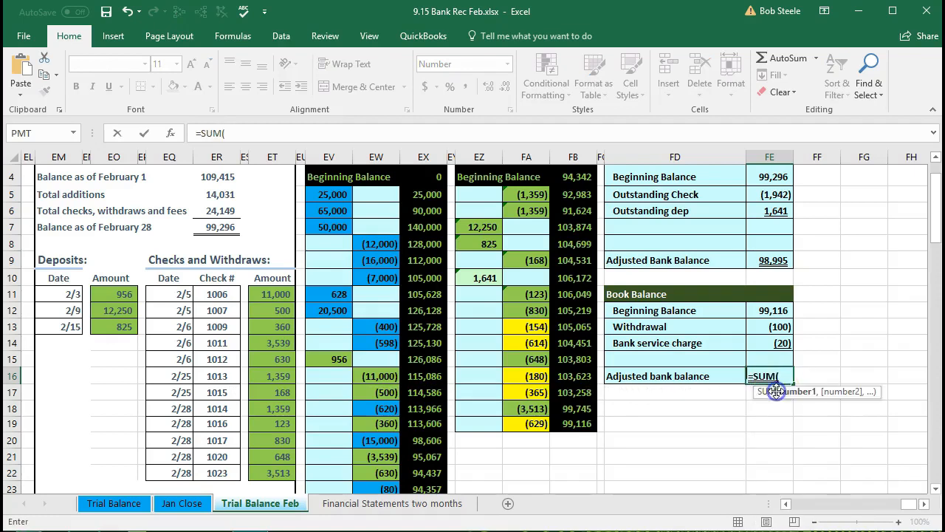
left_click(775, 312)
left_click_drag(775, 311, 776, 356)
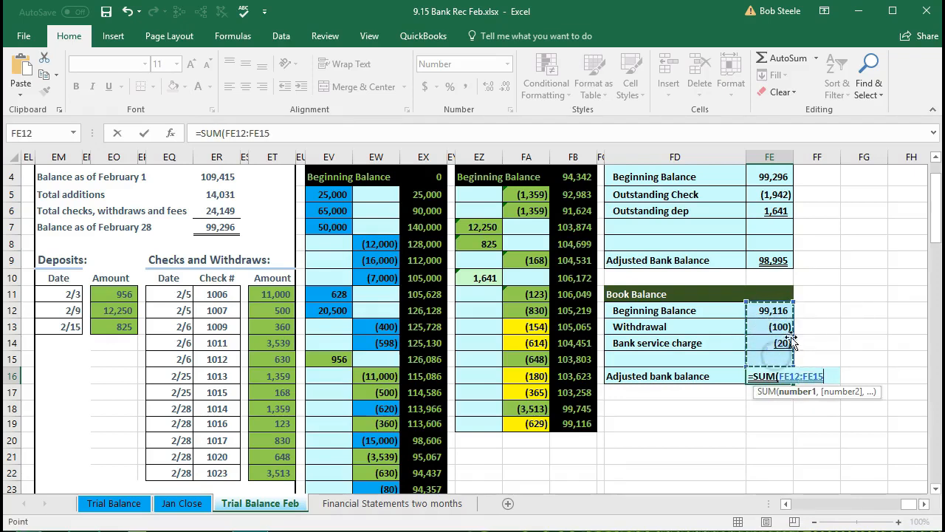
key("Return")
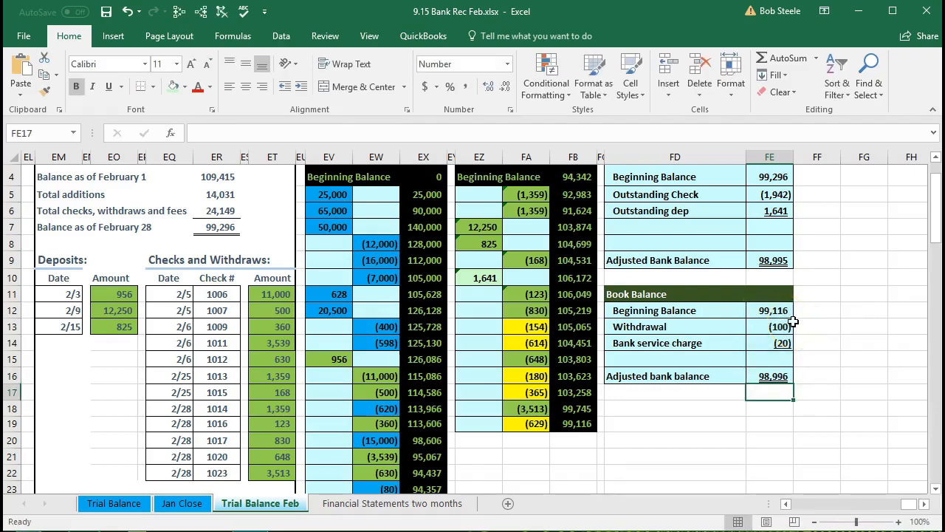
- Compare the adjusted bank balance in FE9 with the adjusted book balance in FE16
left_click(788, 259)
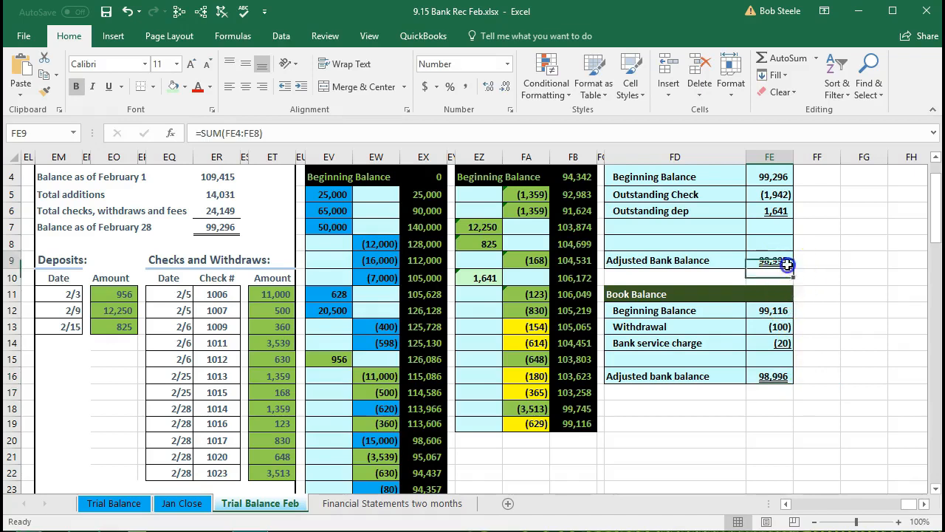
left_click(788, 387)
left_click(784, 376)
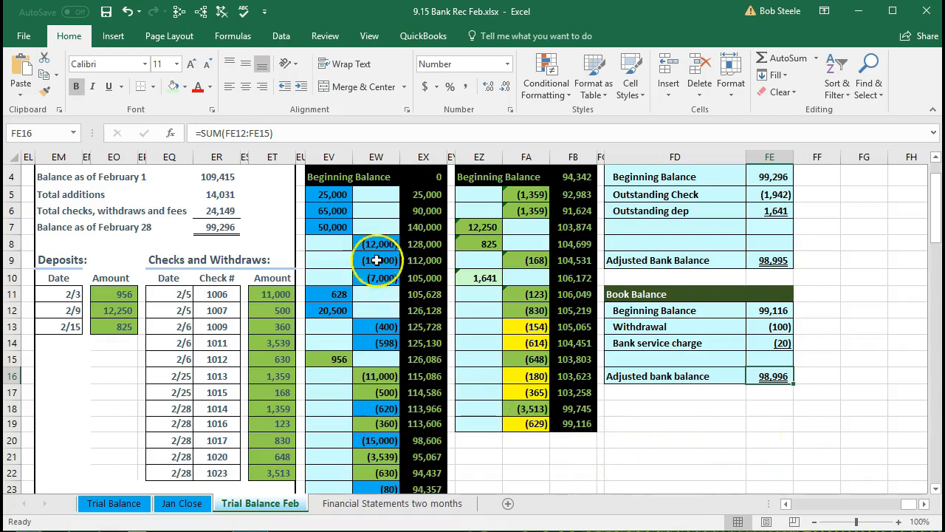
- Review the bank statement's summary figures and compare its withdrawal and service charges with the book adjustments in FE13:FE14 and the ledger's ending balance
left_click(220, 176)
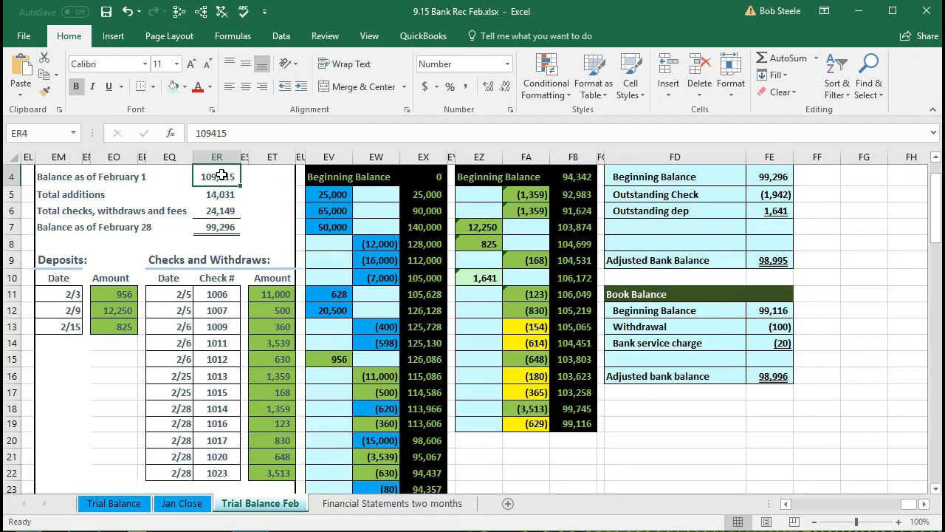
left_click(219, 194)
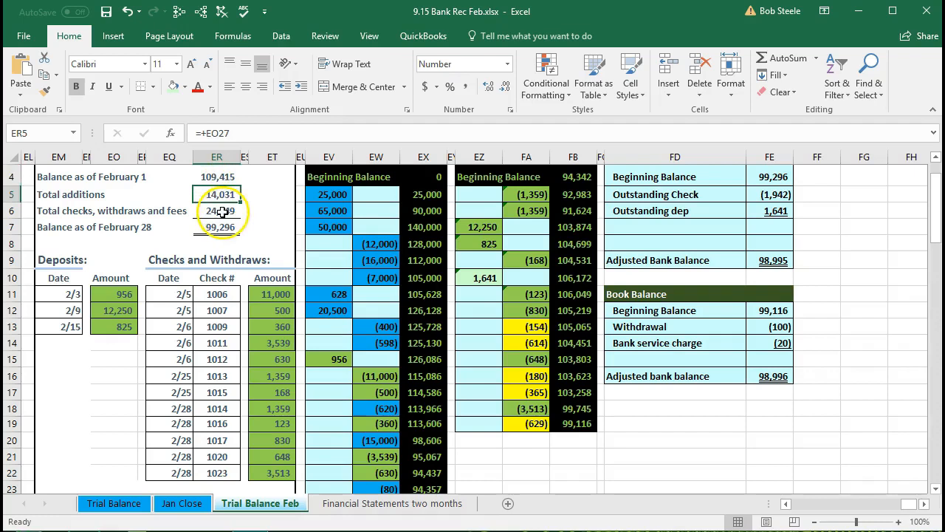
left_click(222, 212)
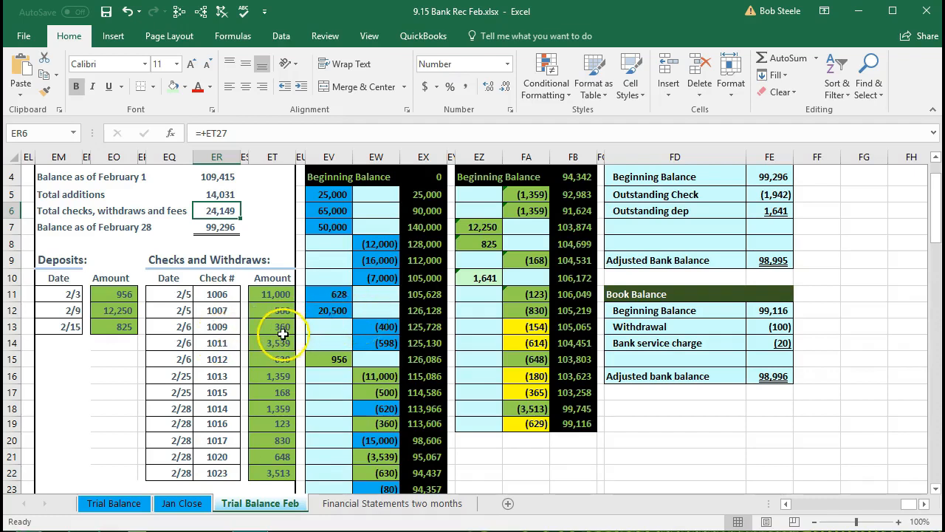
scroll(282, 334, "down", 1)
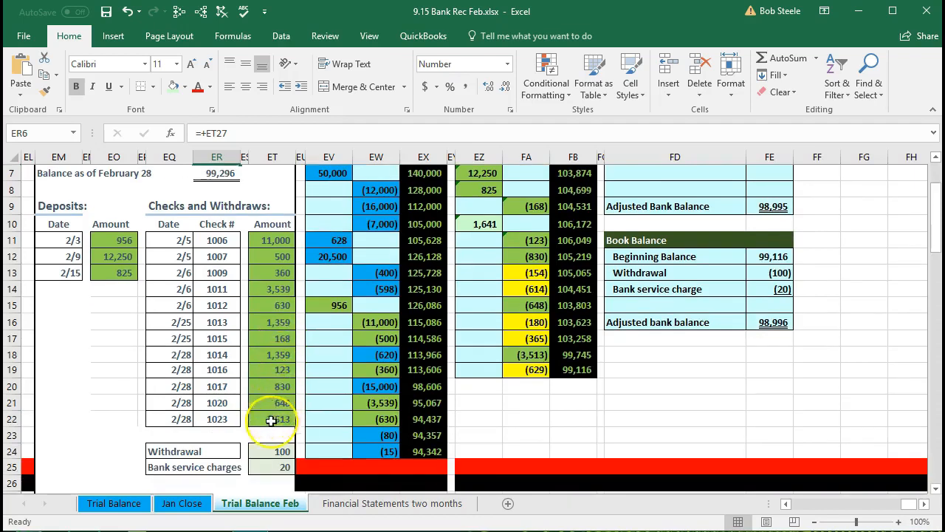
left_click_drag(276, 451, 274, 466)
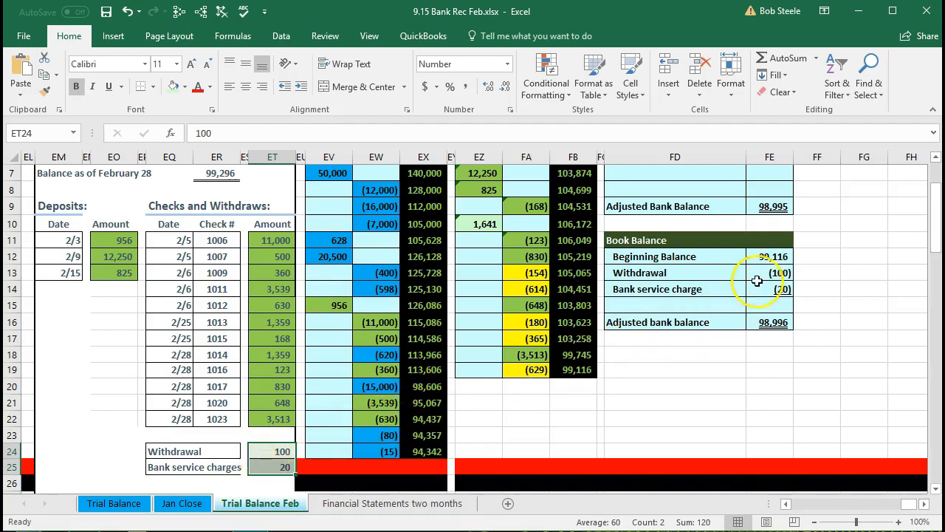
left_click(758, 276)
left_click_drag(758, 276, 758, 290)
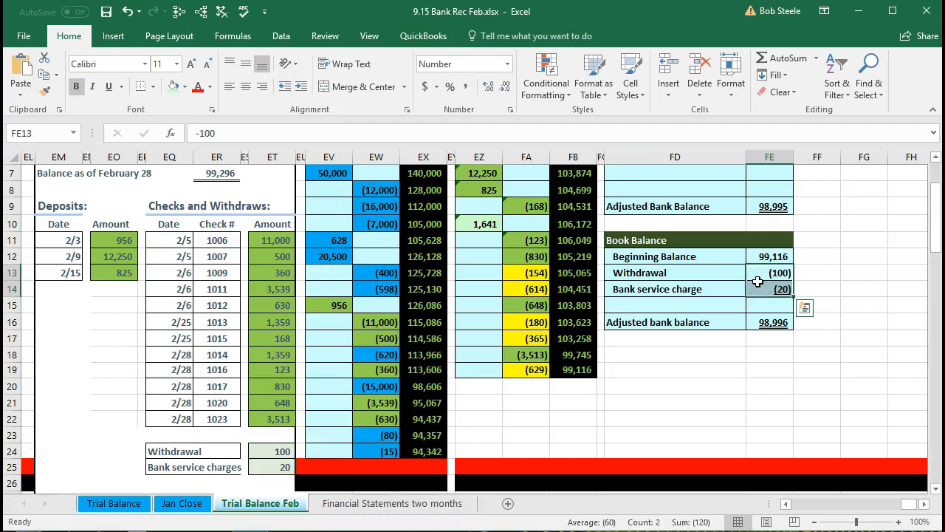
left_click(593, 370)
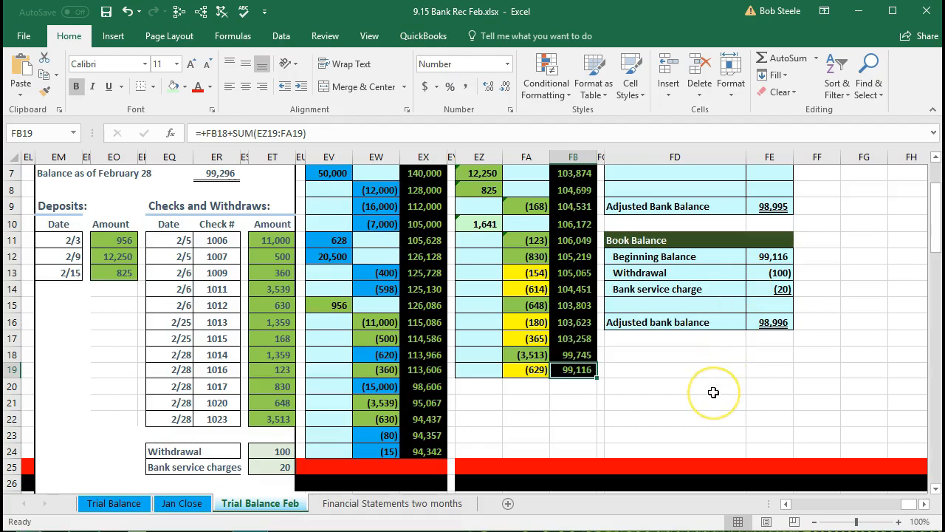
- Examine the Book Balance section in FD11:FE16, its adjusted balance, and the outstanding items in rows 5 and 6
scroll(714, 392, "up", 2)
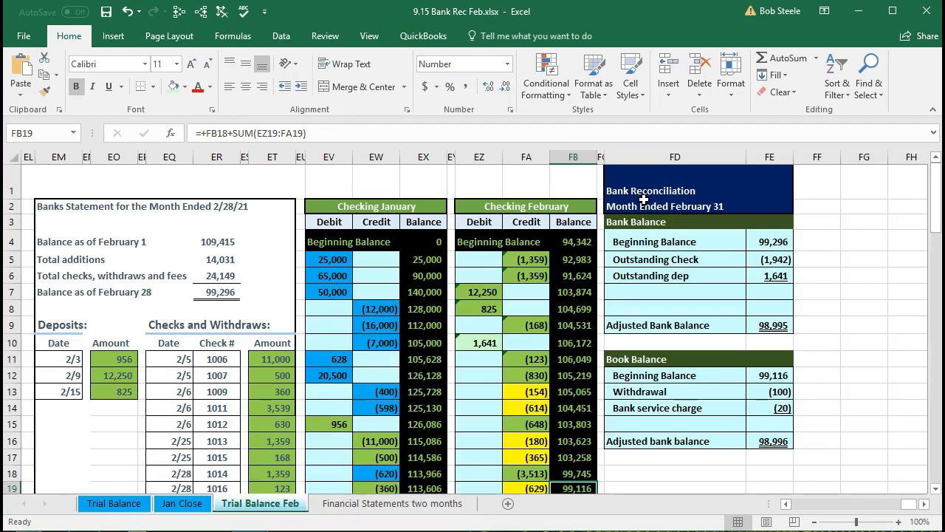
left_click_drag(657, 360, 735, 443)
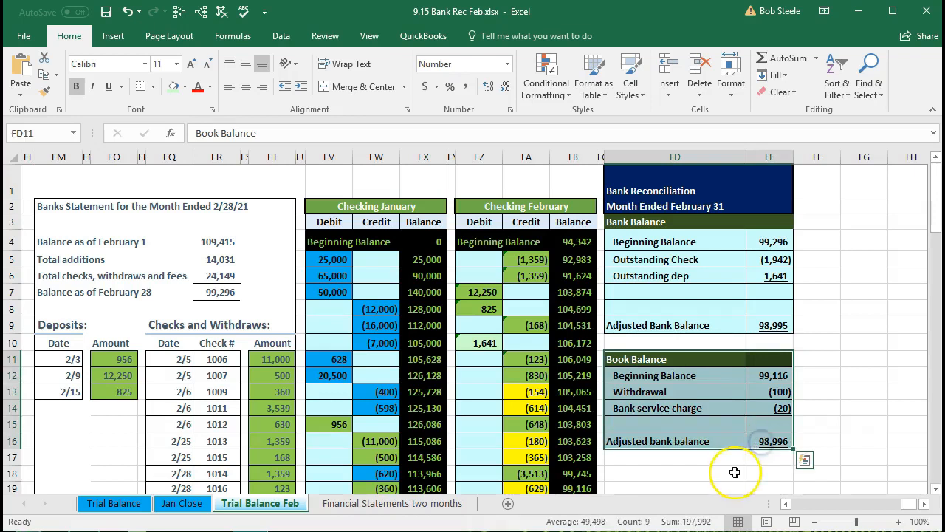
left_click(735, 472)
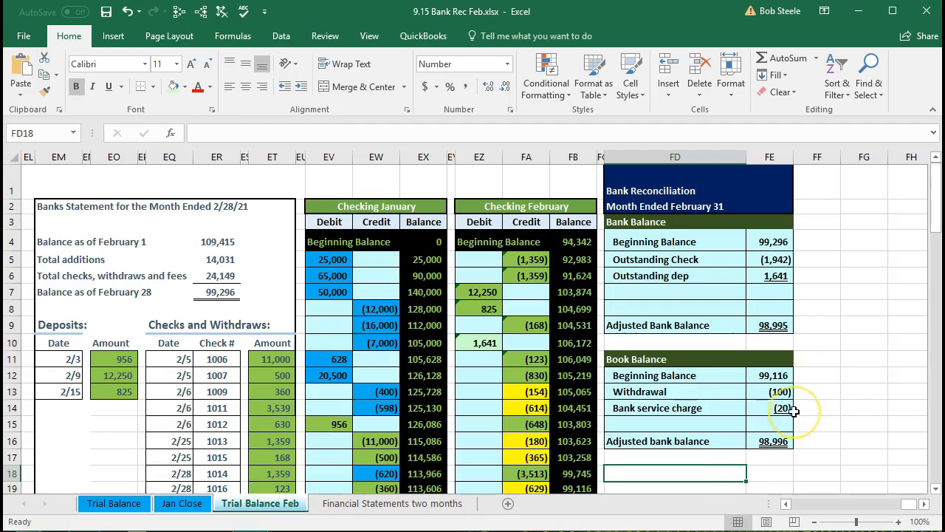
left_click(784, 443)
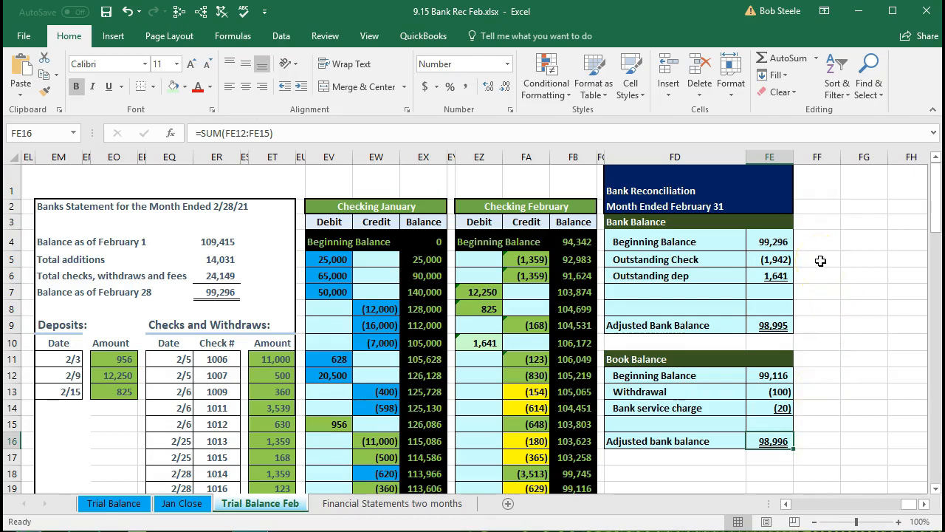
left_click_drag(820, 260, 820, 276)
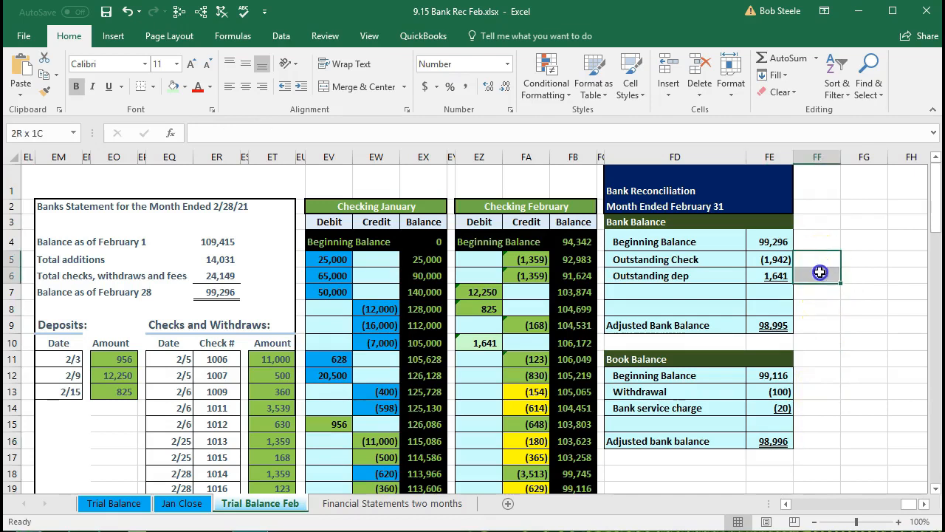